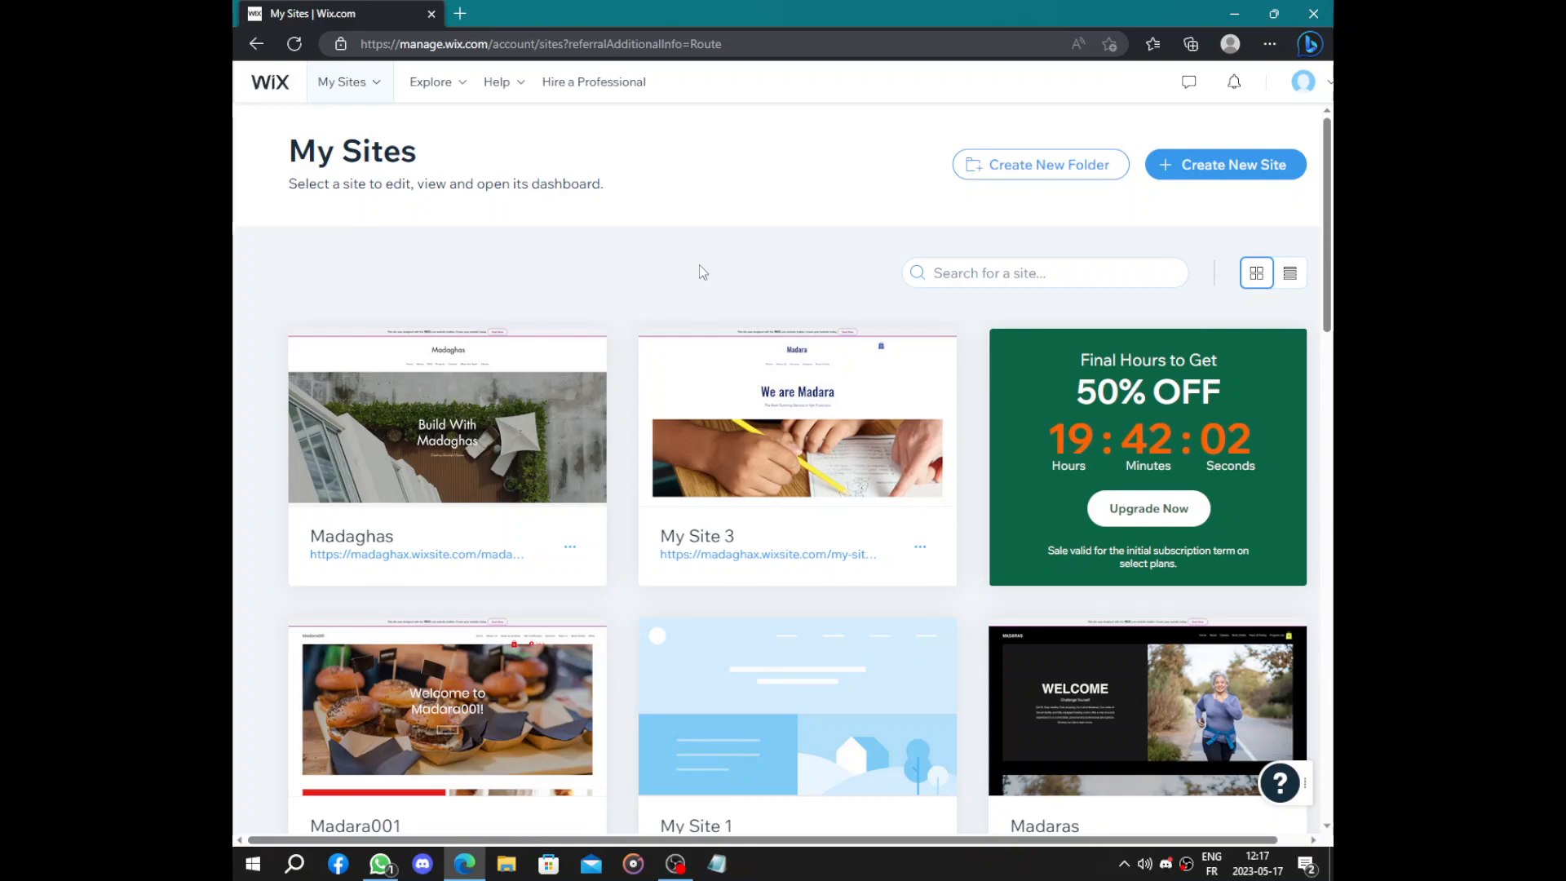
Step: Create a new site and set its website type to Music Studio
click(1230, 174)
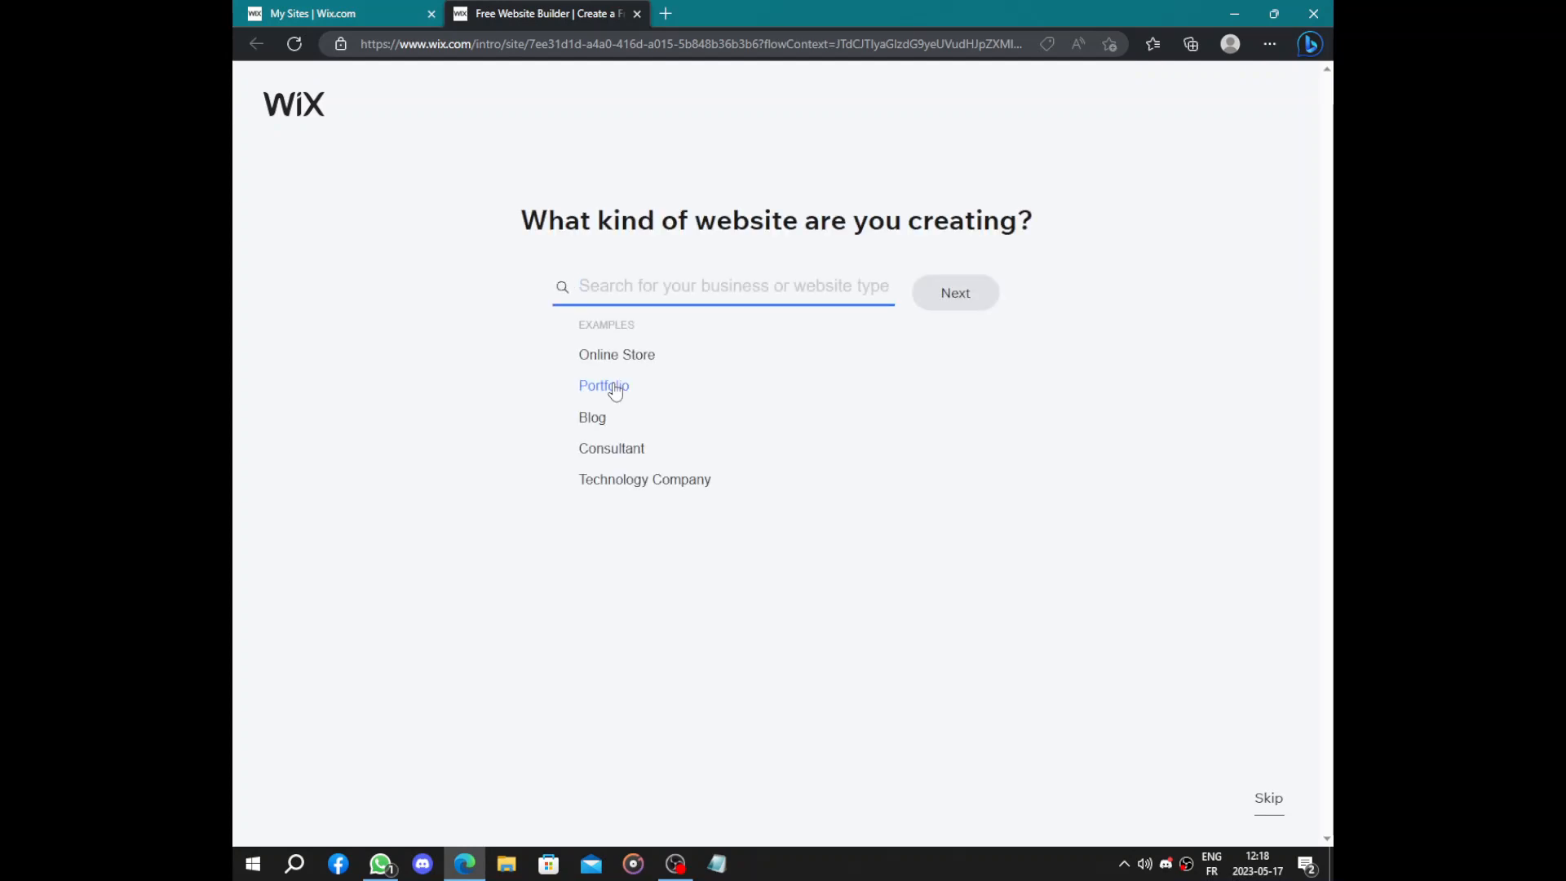
drag(469, 207, 1081, 236)
click(1163, 238)
click(733, 294)
text(music)
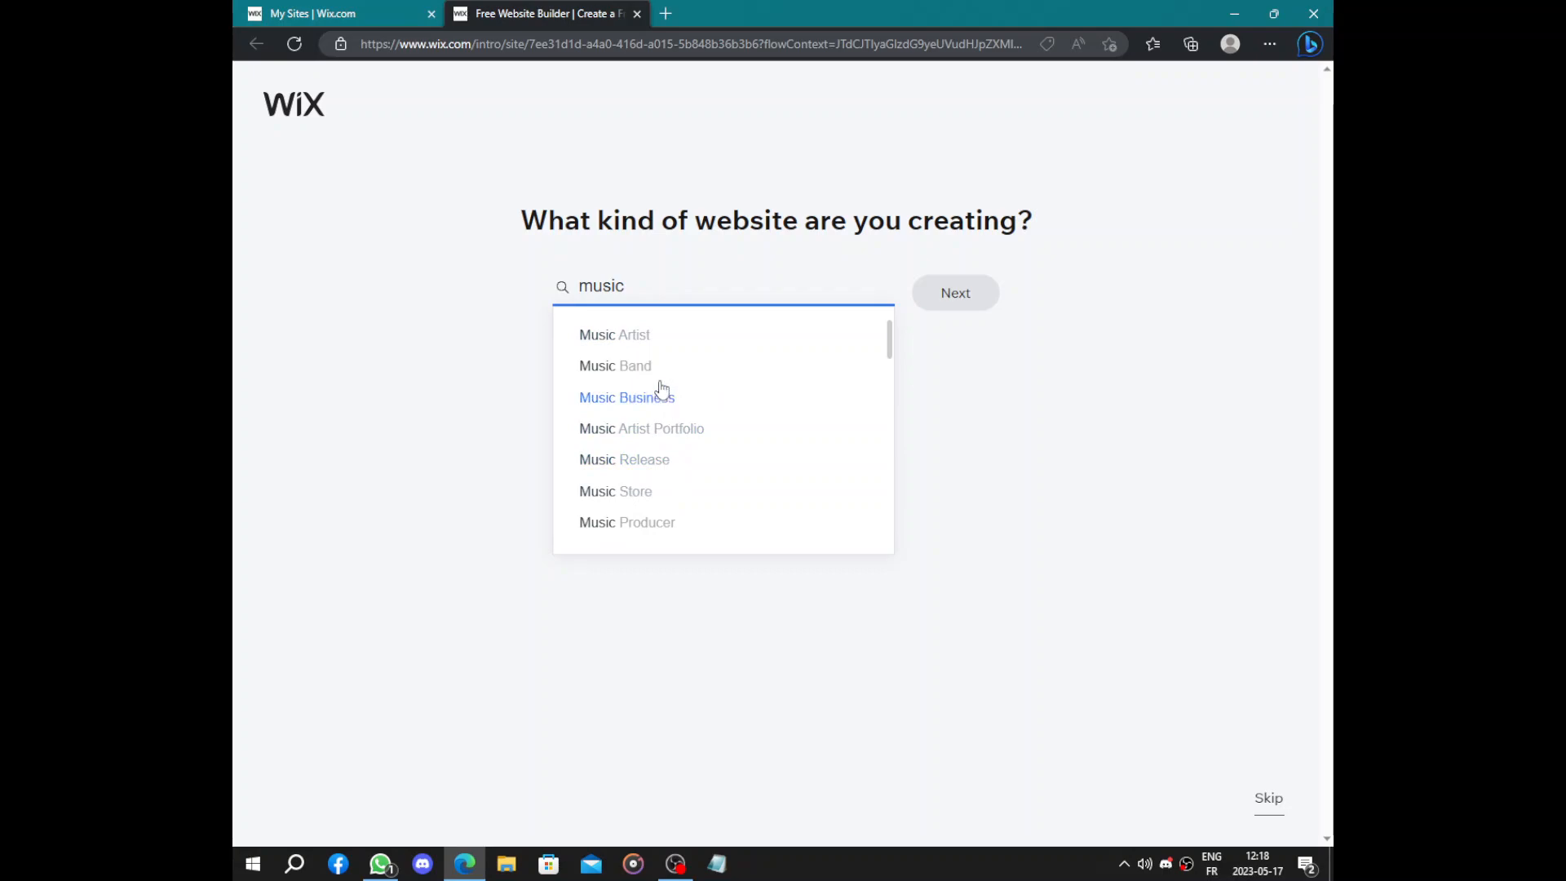
text( s)
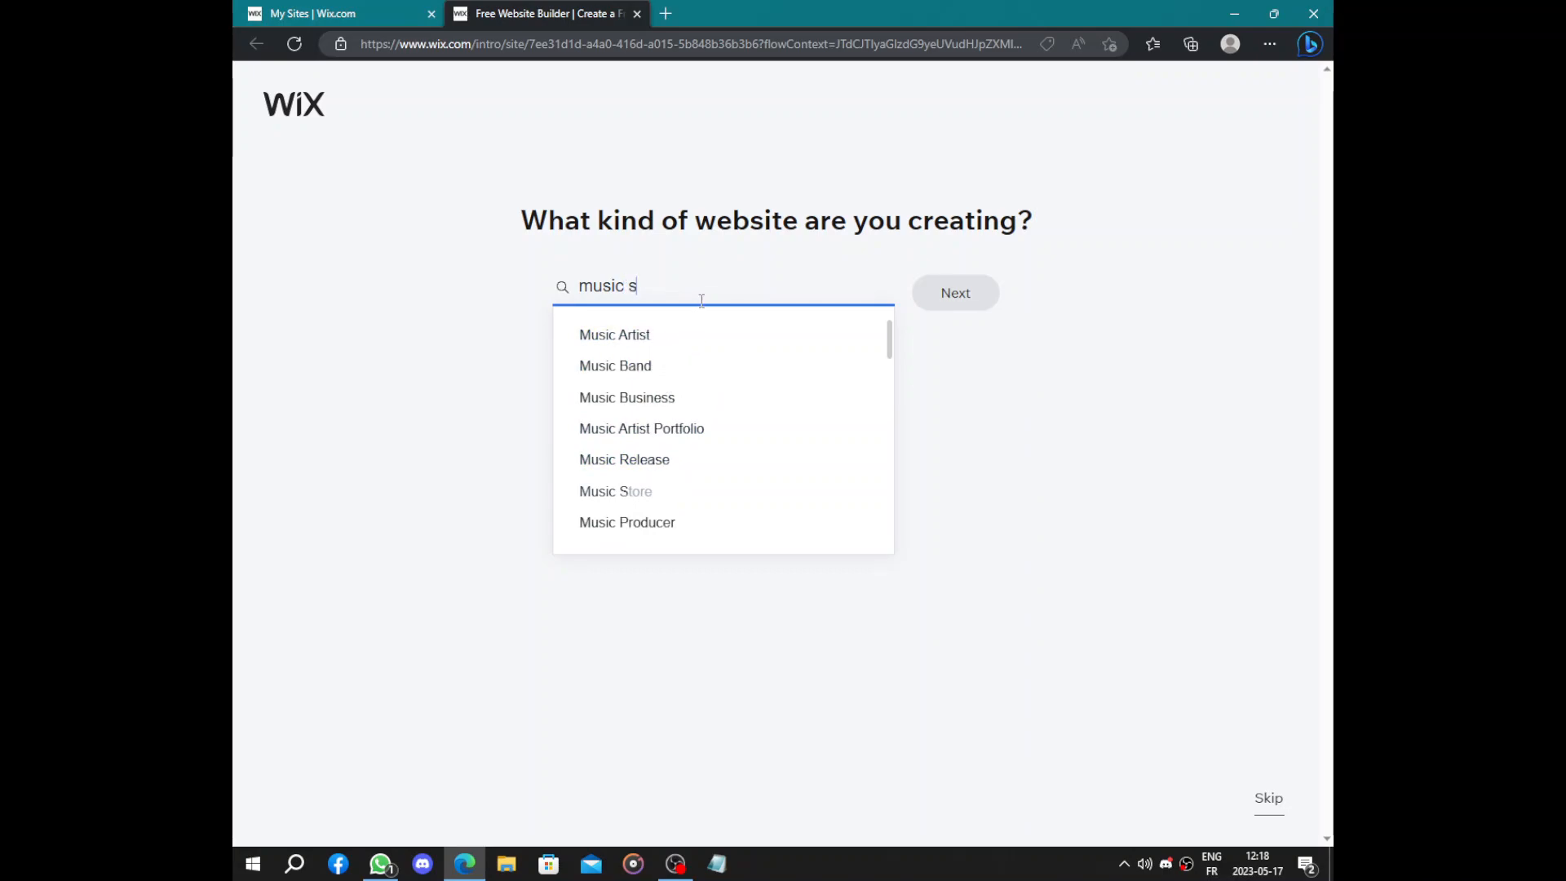
click(642, 344)
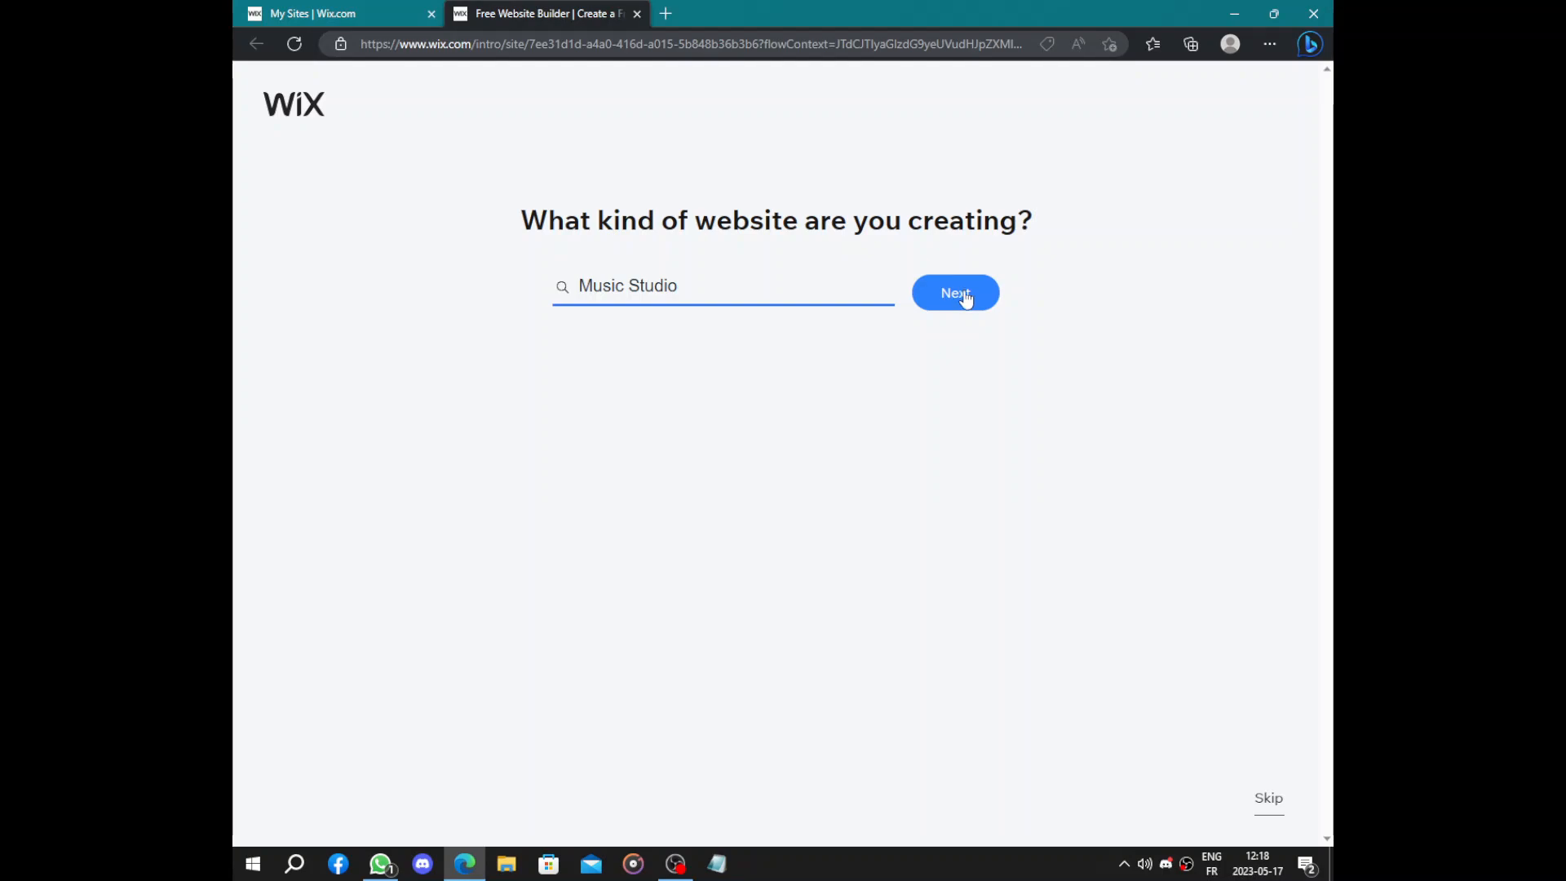
click(965, 295)
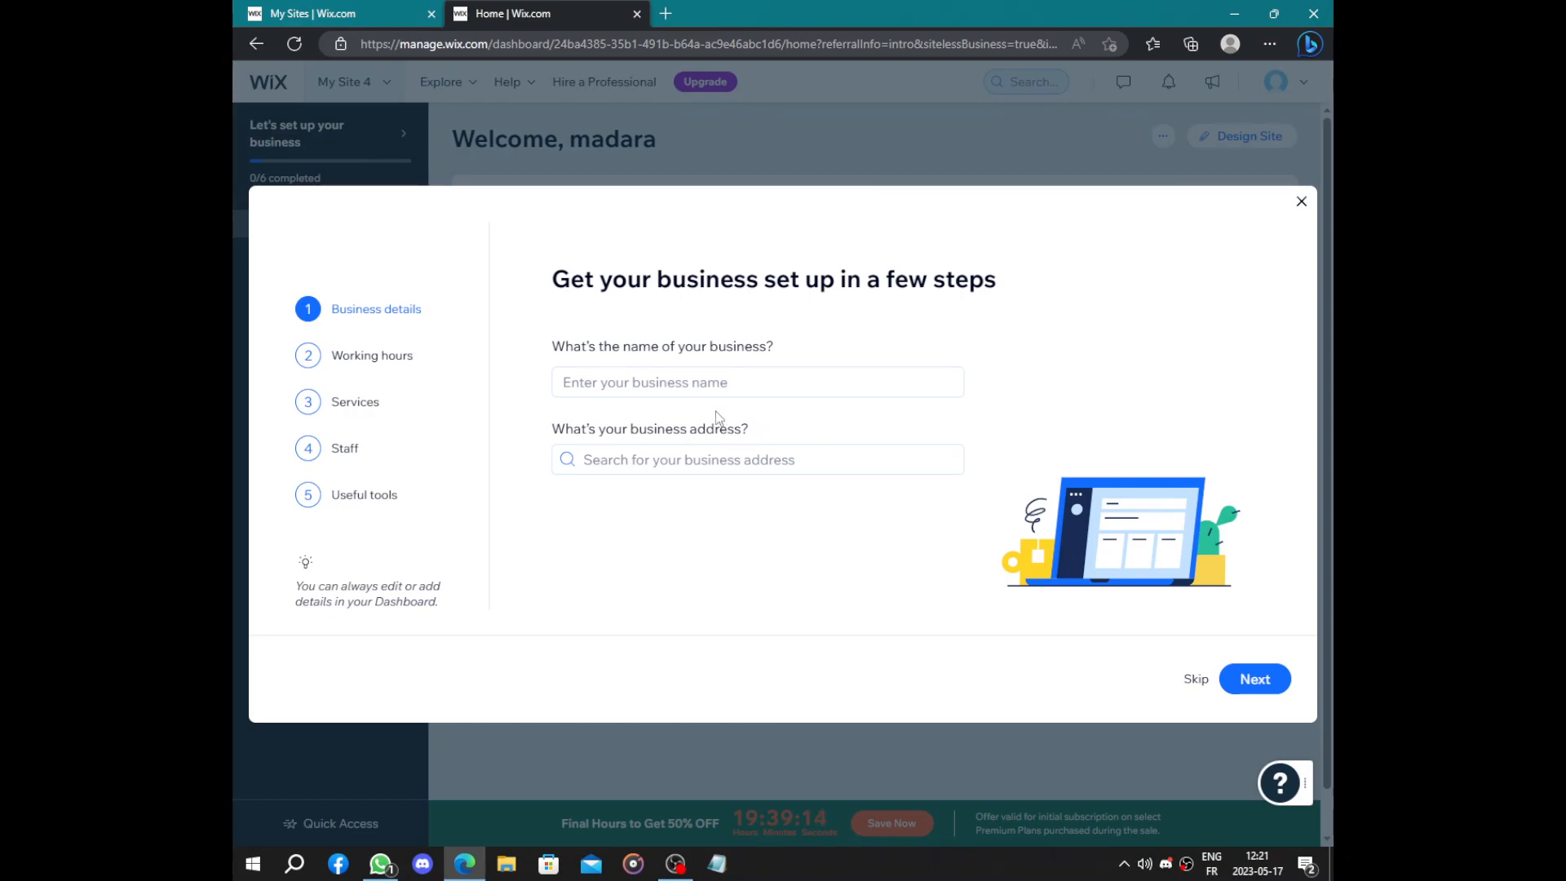
Step: Name the business LIL Madara, leave its address blank and accept the default working hours
click(706, 383)
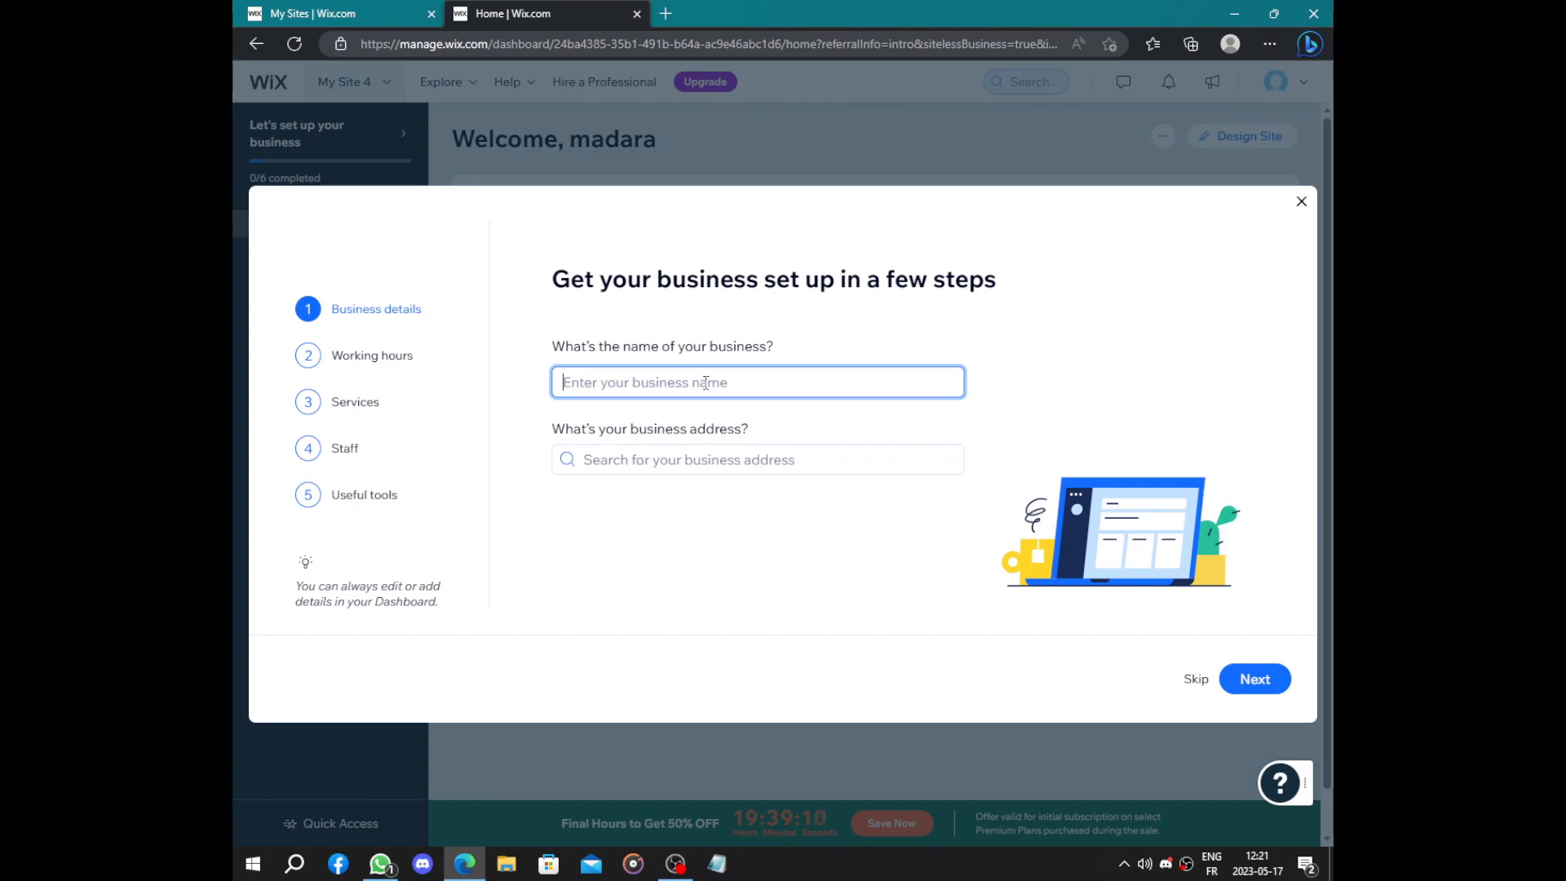
text(M)
text(adara sonds)
key(BackSpace)
key(BackSpace)
key(BackSpace)
key(BackSpace)
text(LIL)
click(1252, 679)
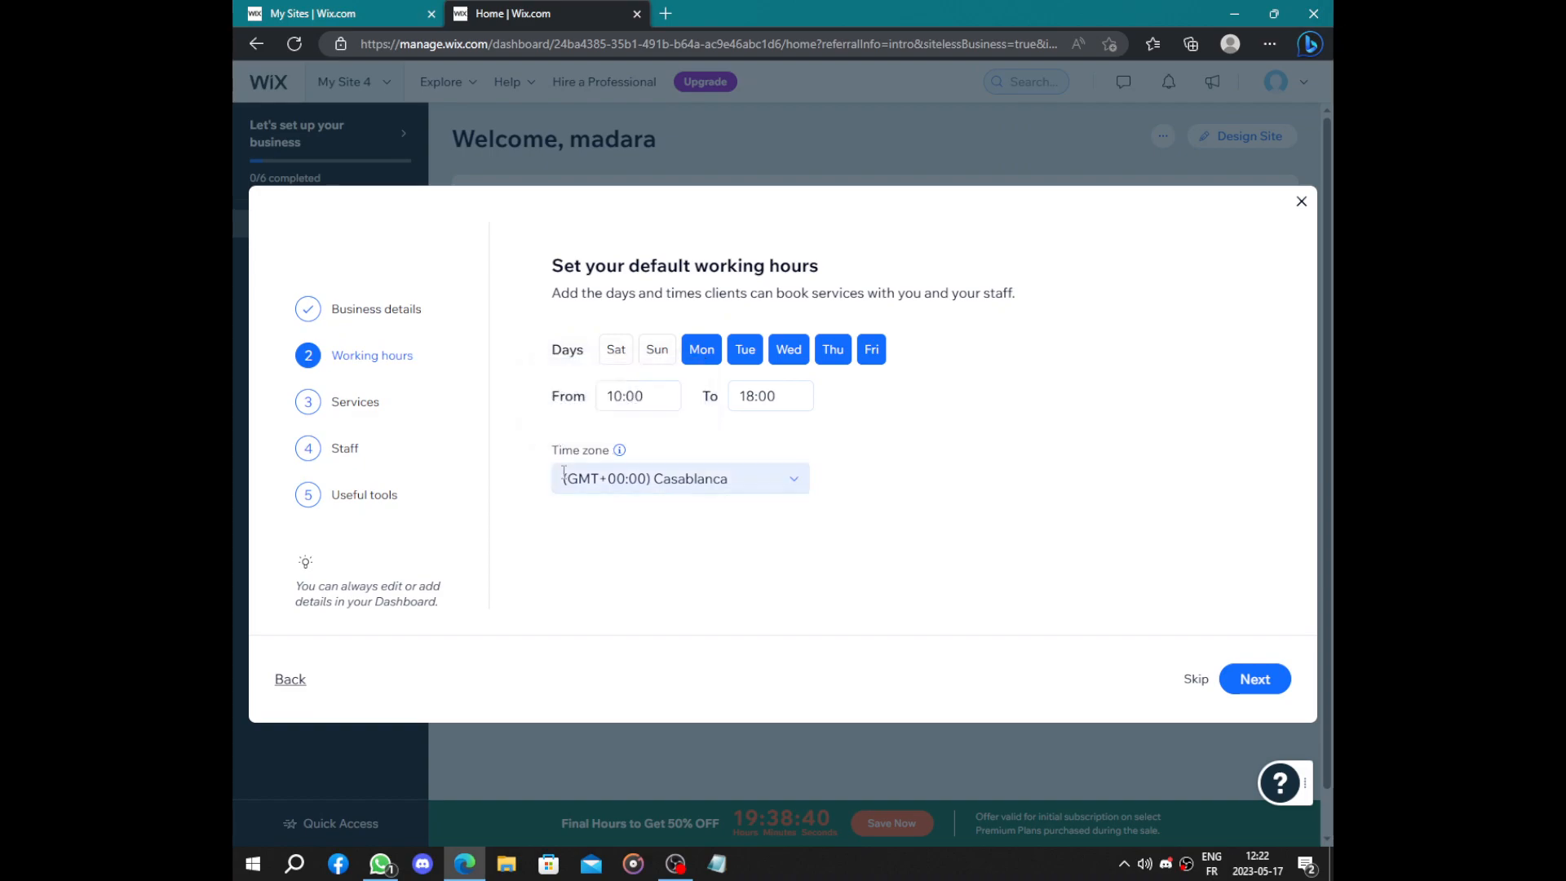
click(1254, 678)
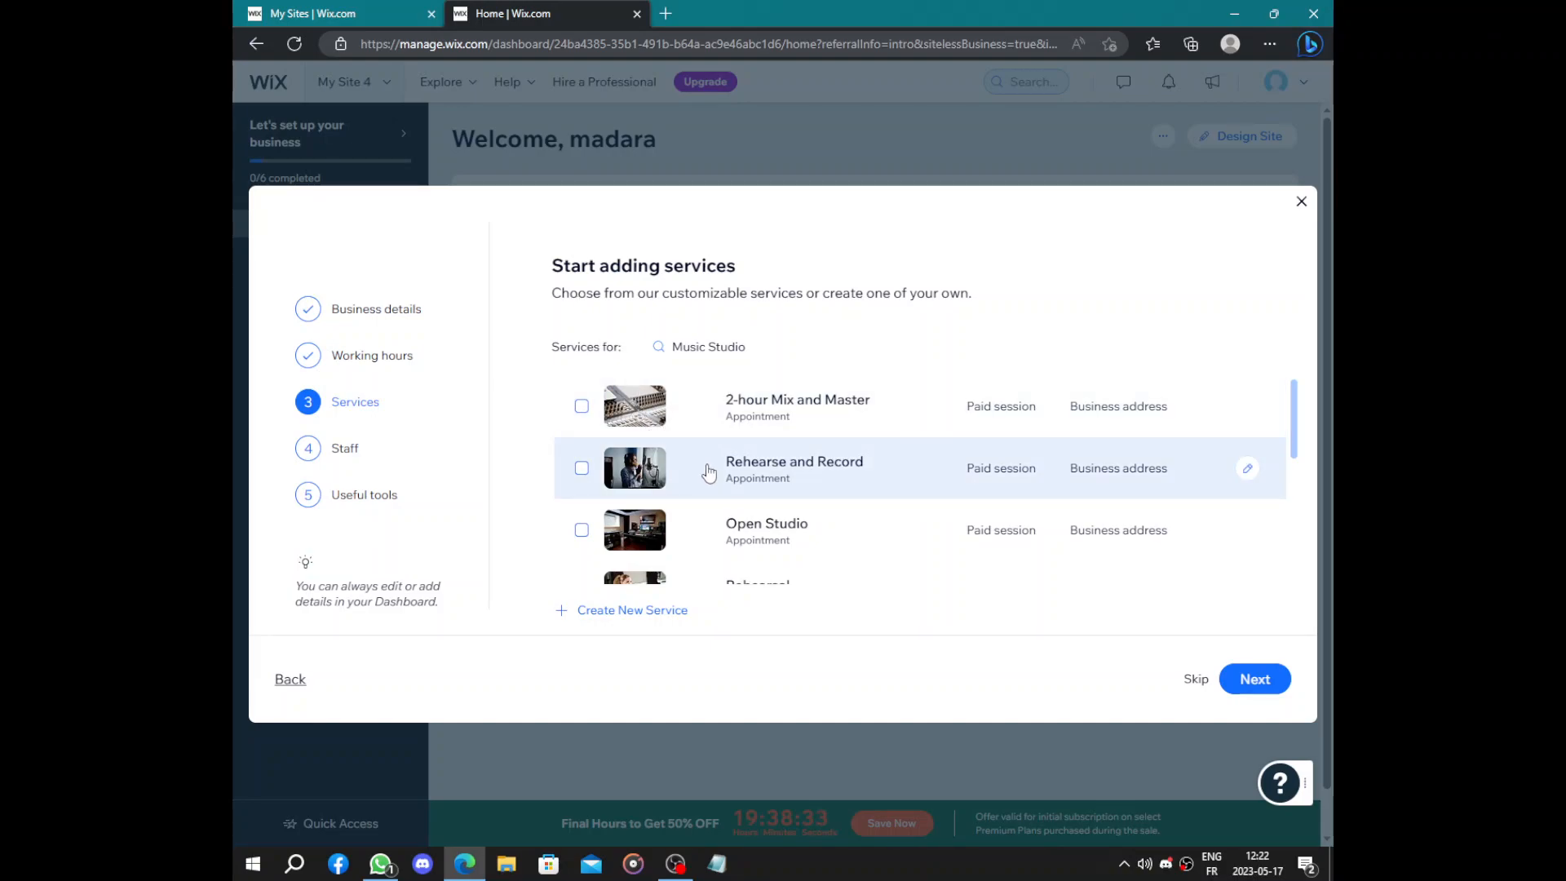
Step: Add the Consultation and Music Lesson services to the business and continue to the staff setup
scroll(708, 472, down, 1)
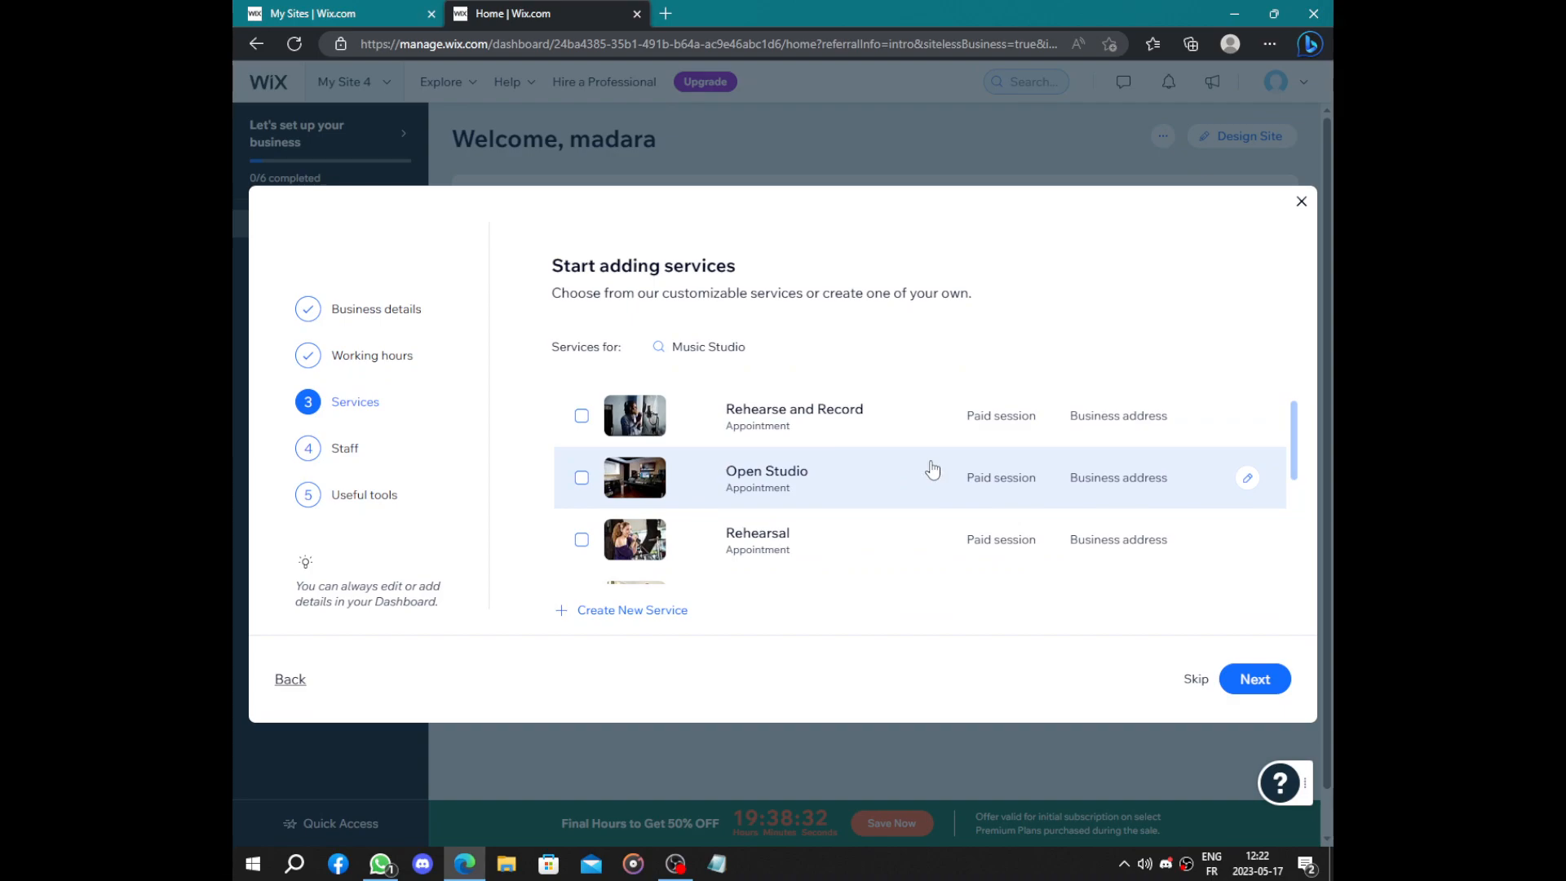
scroll(787, 482, down, 1)
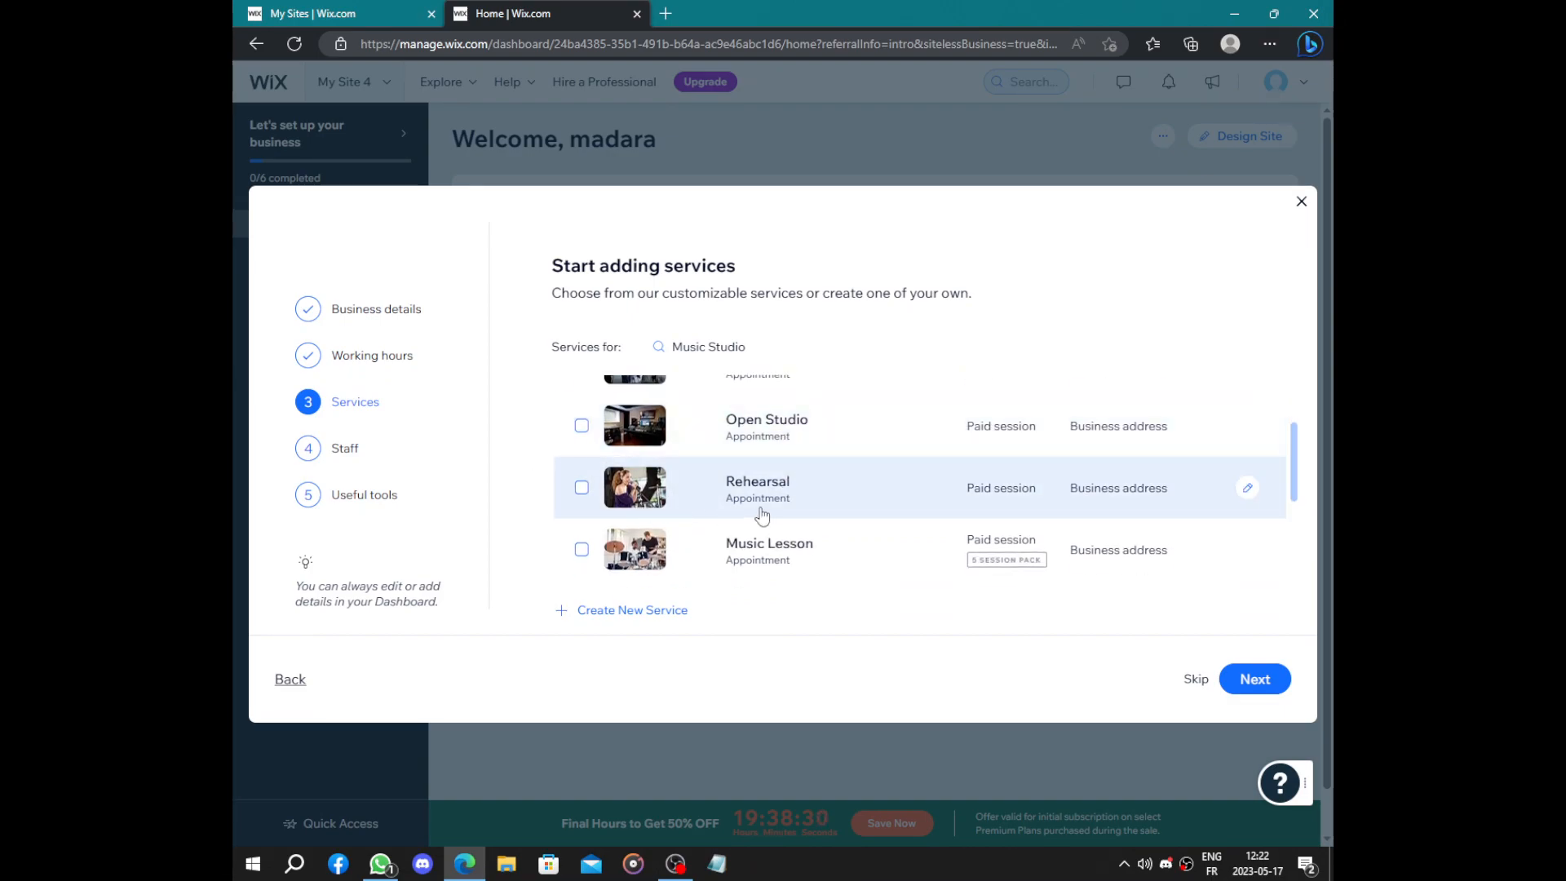
scroll(771, 501, down, 1)
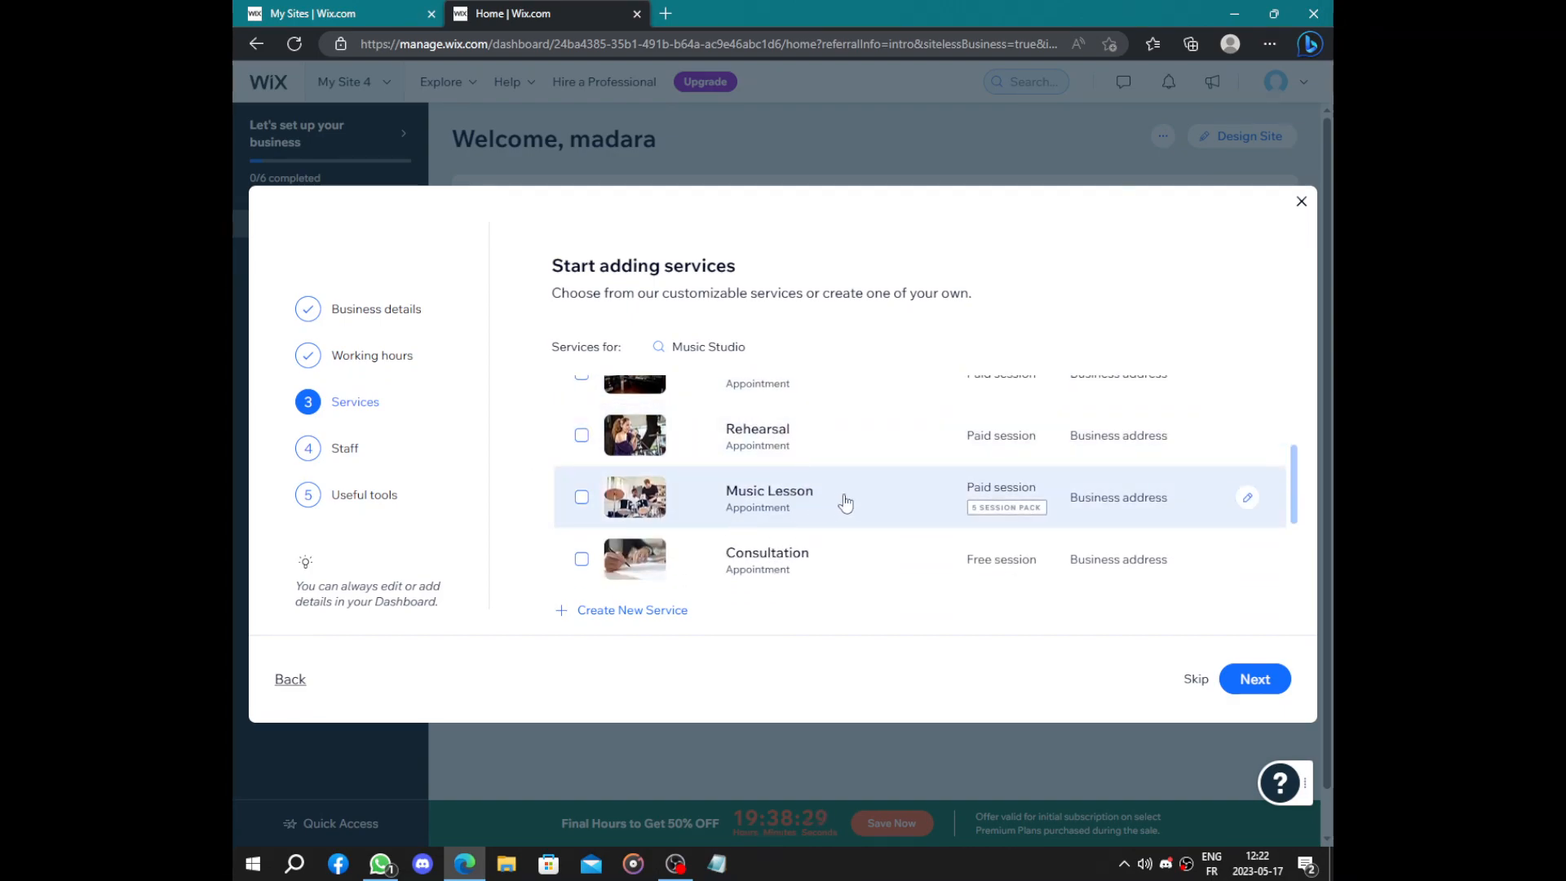
scroll(841, 502, down, 2)
click(828, 455)
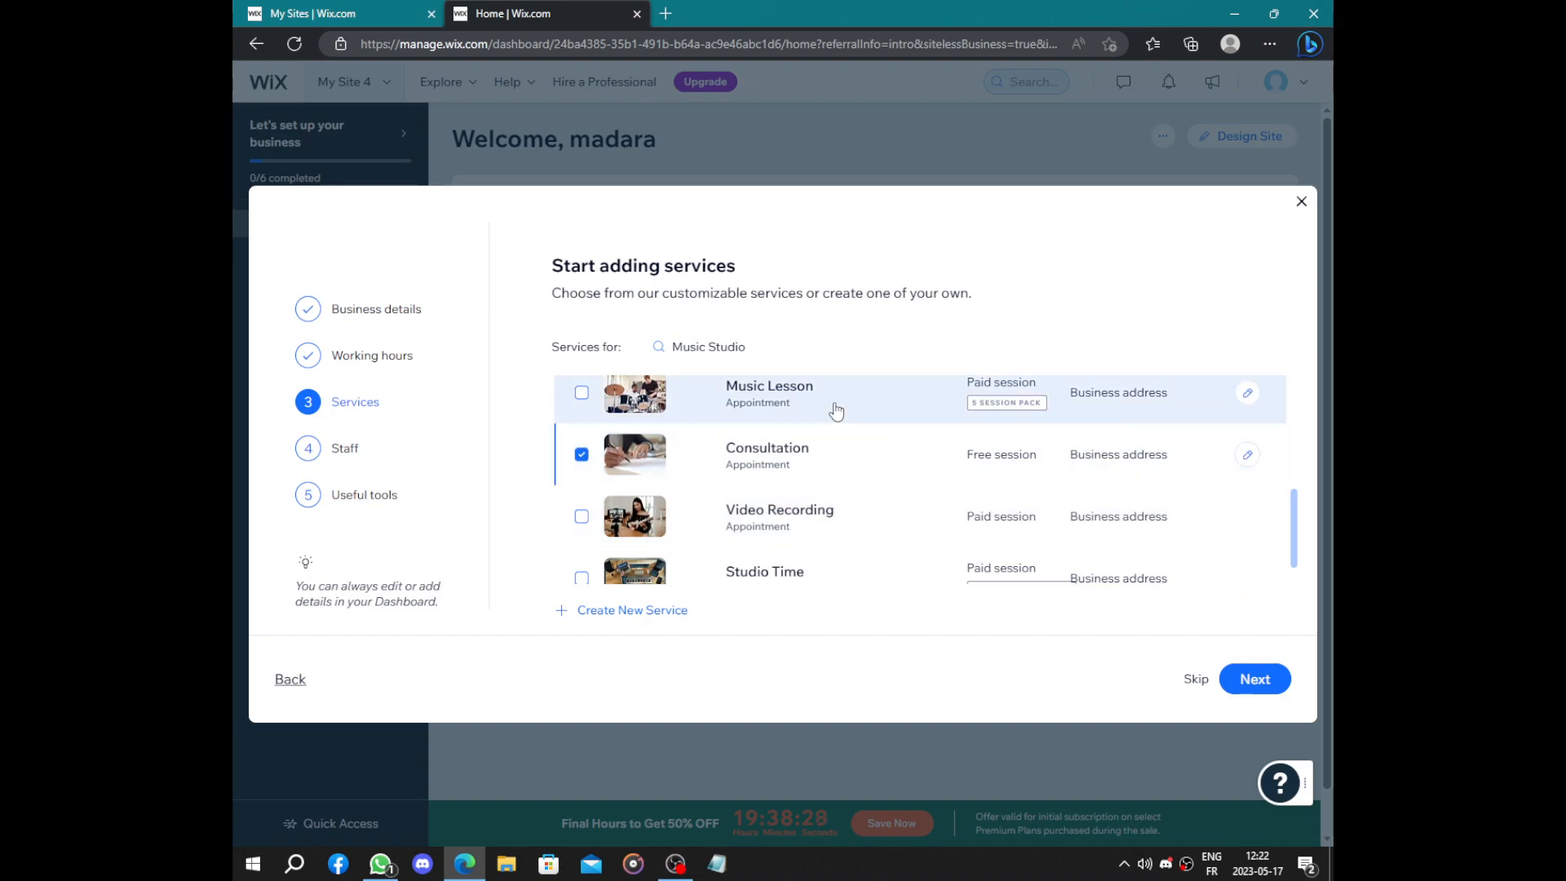
click(835, 399)
scroll(840, 467, down, 1)
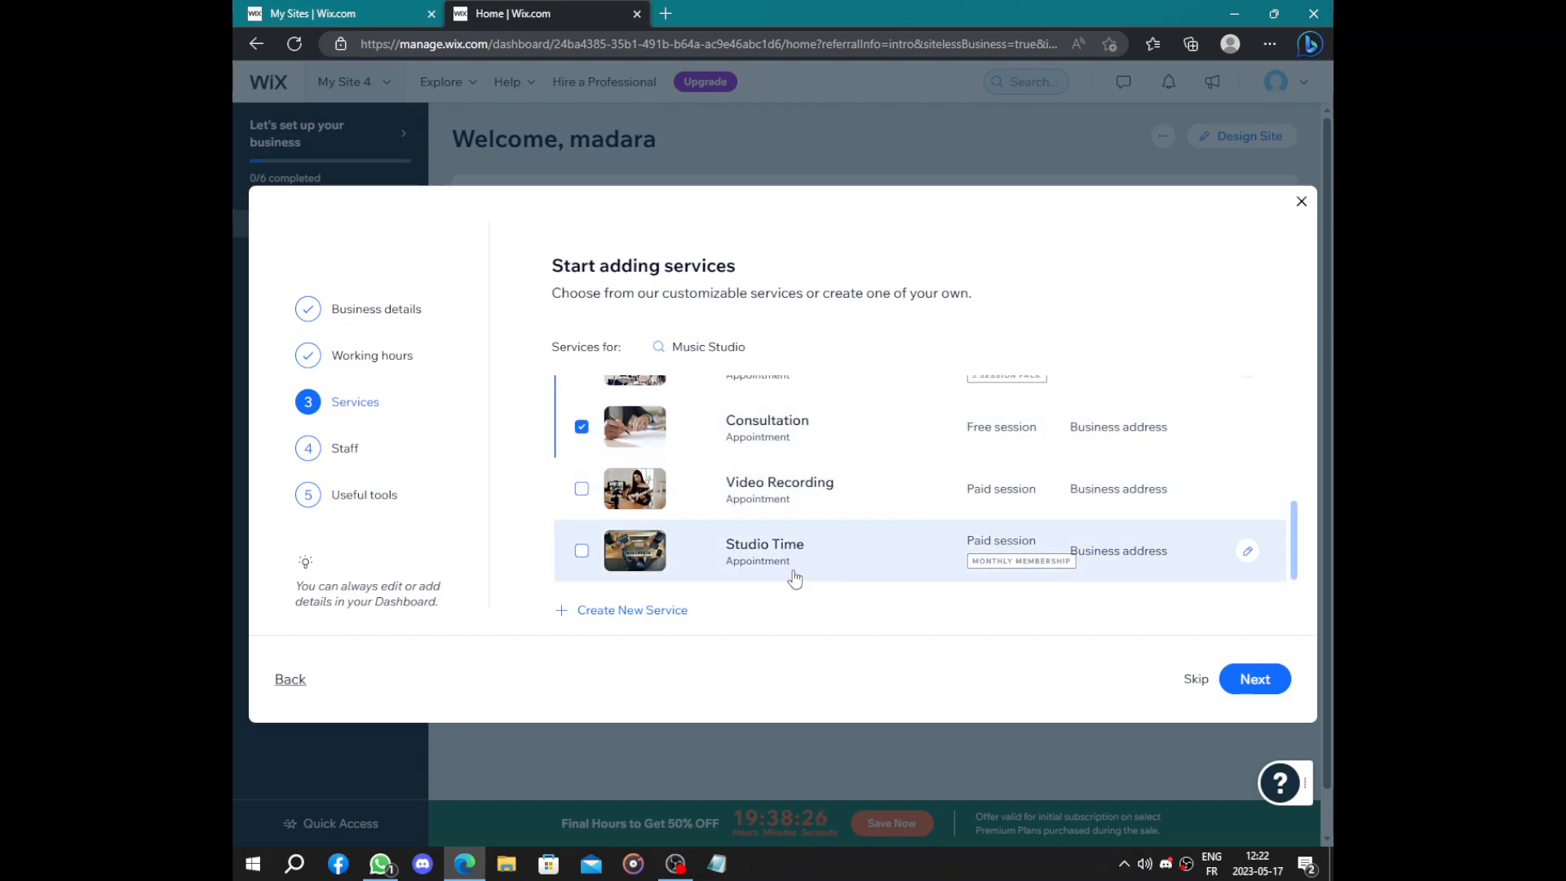
click(1253, 677)
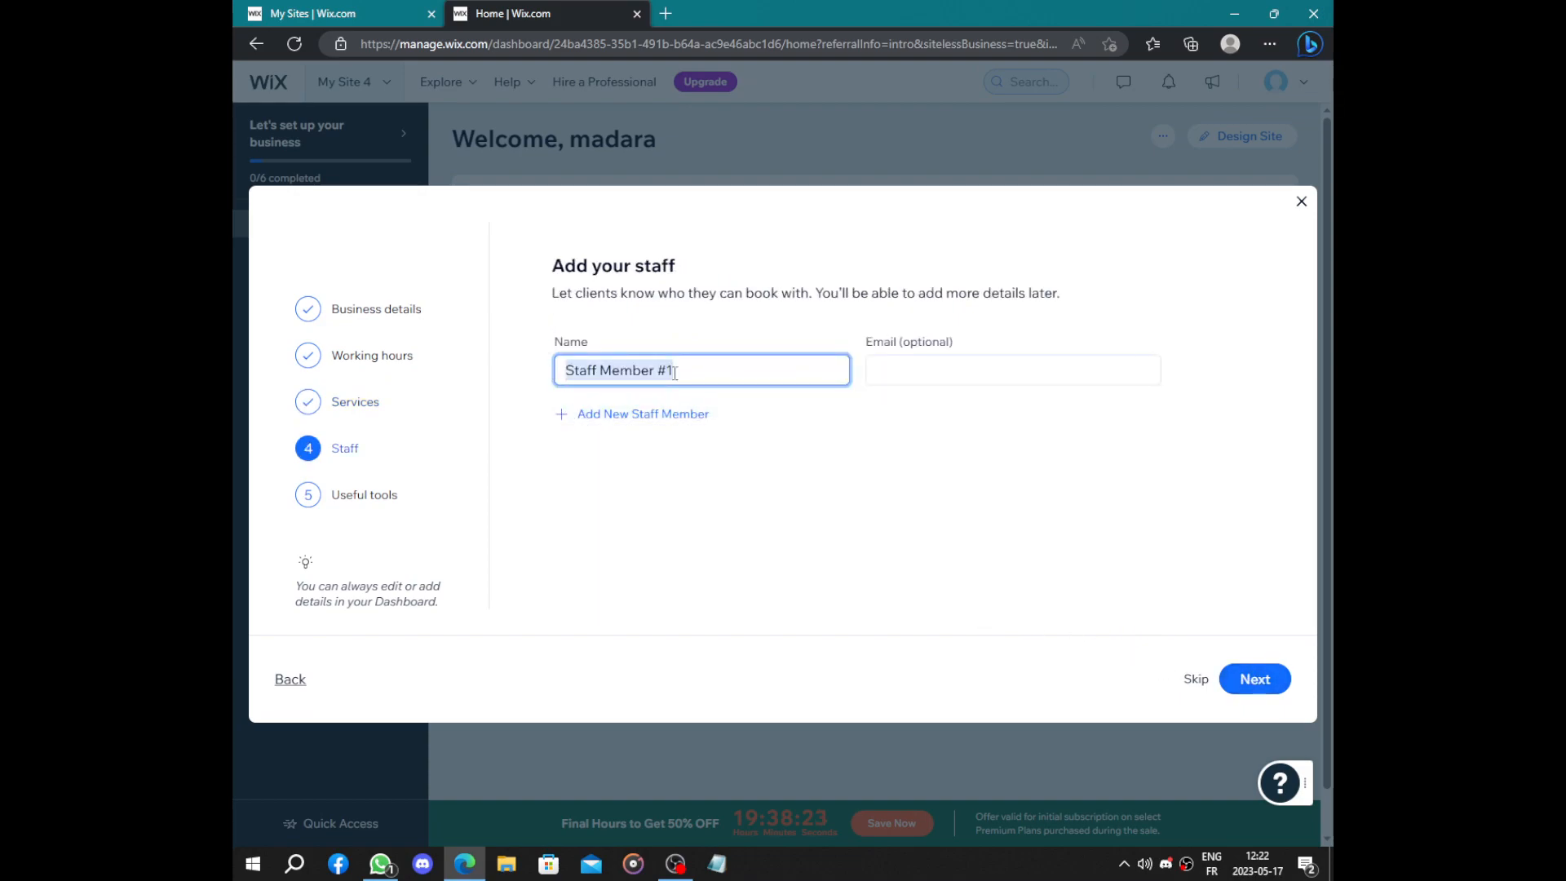
Step: Add two more staff members with their default names and continue to the useful tools
click(693, 415)
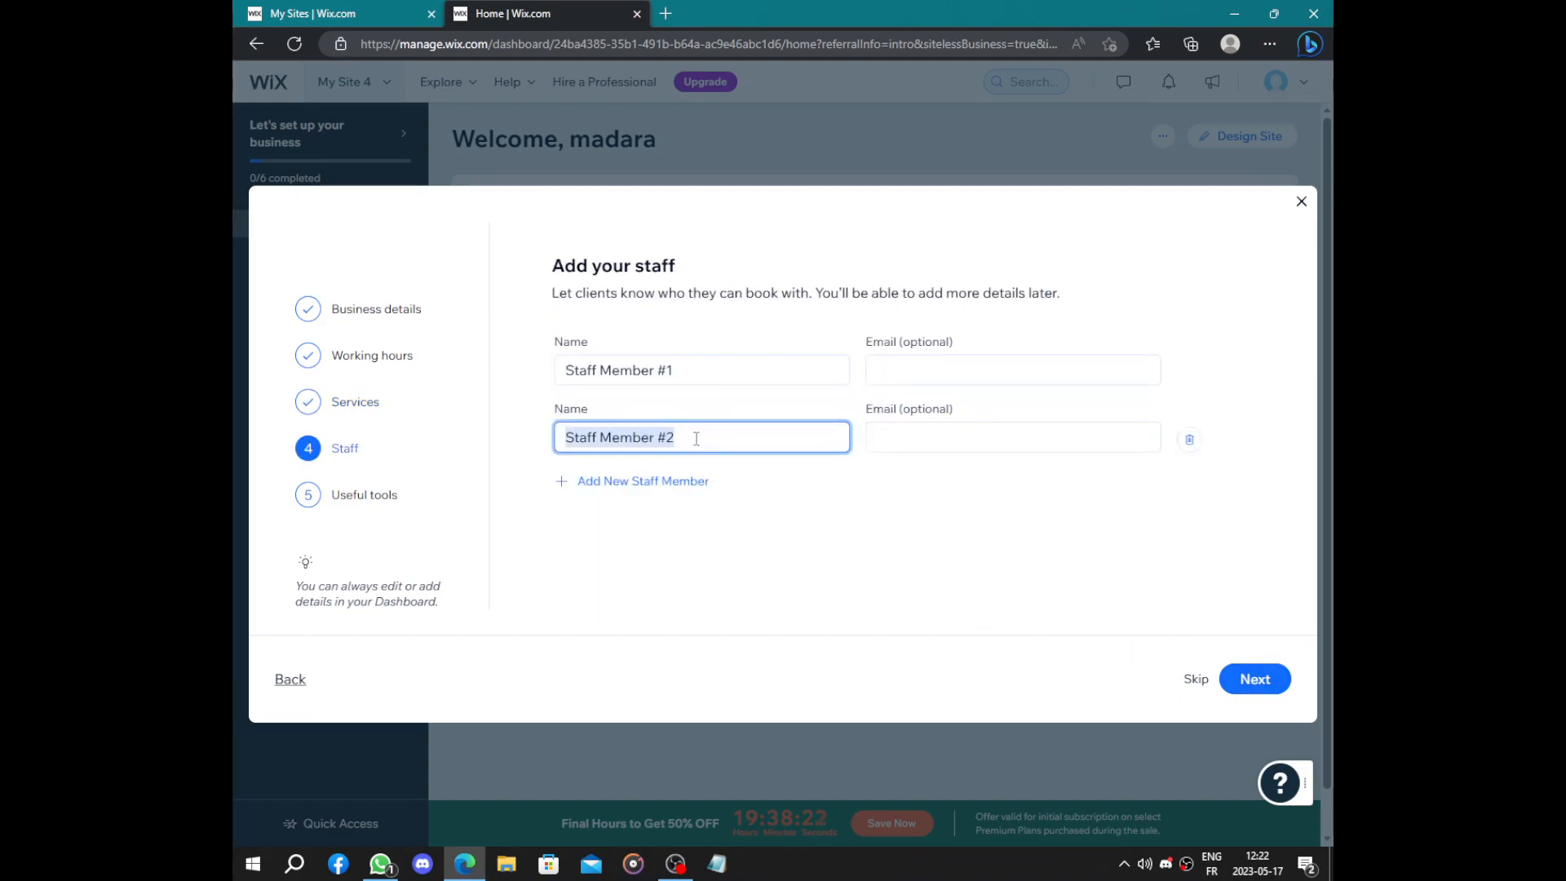
click(693, 482)
drag(562, 257, 1108, 314)
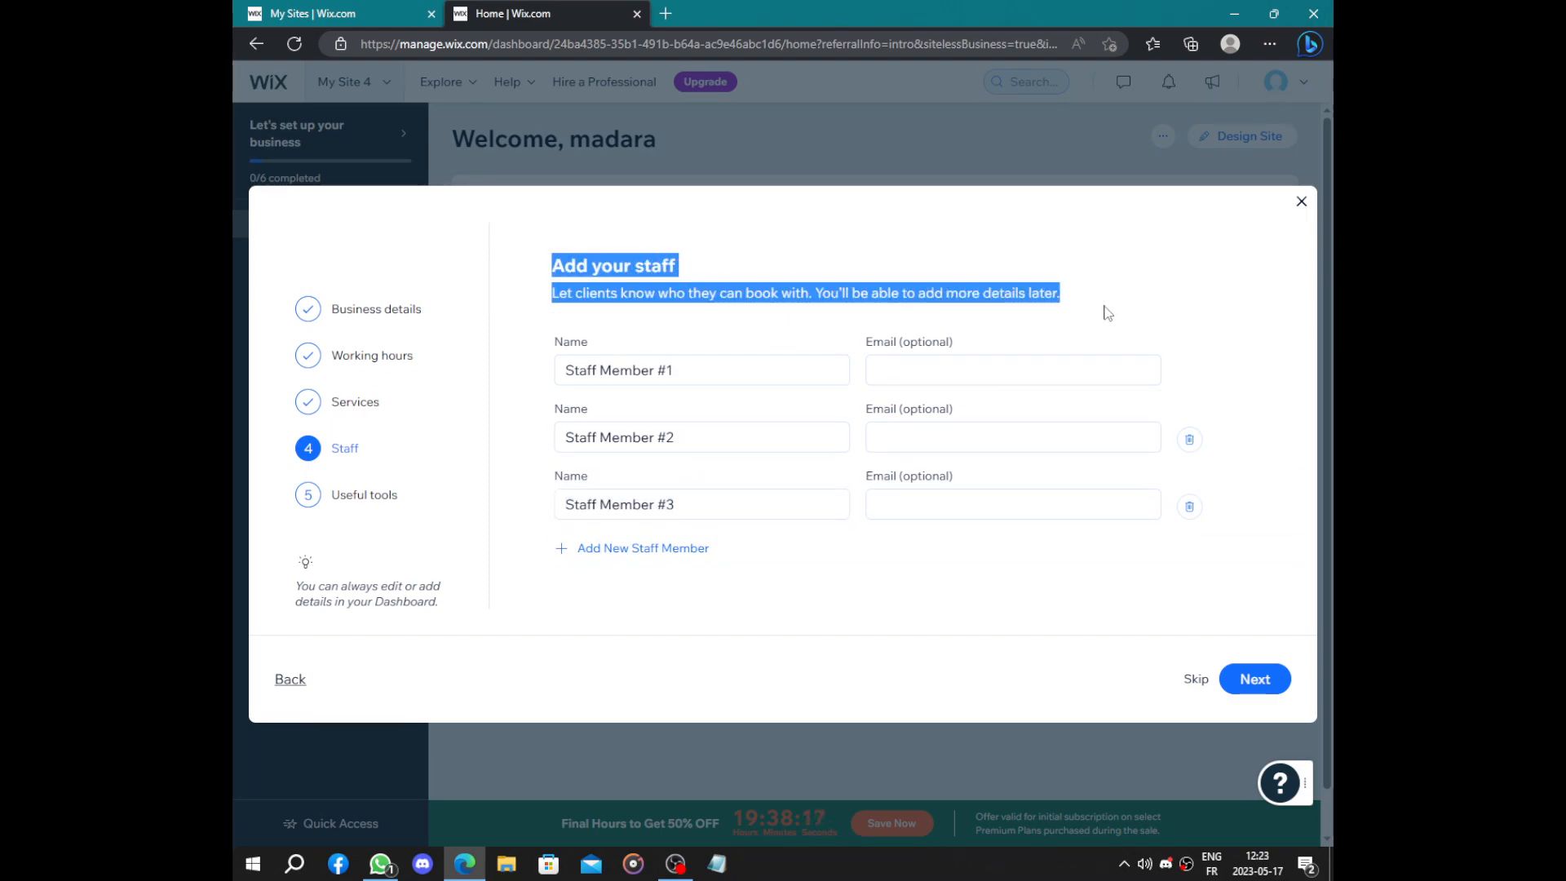
click(1108, 314)
click(1277, 679)
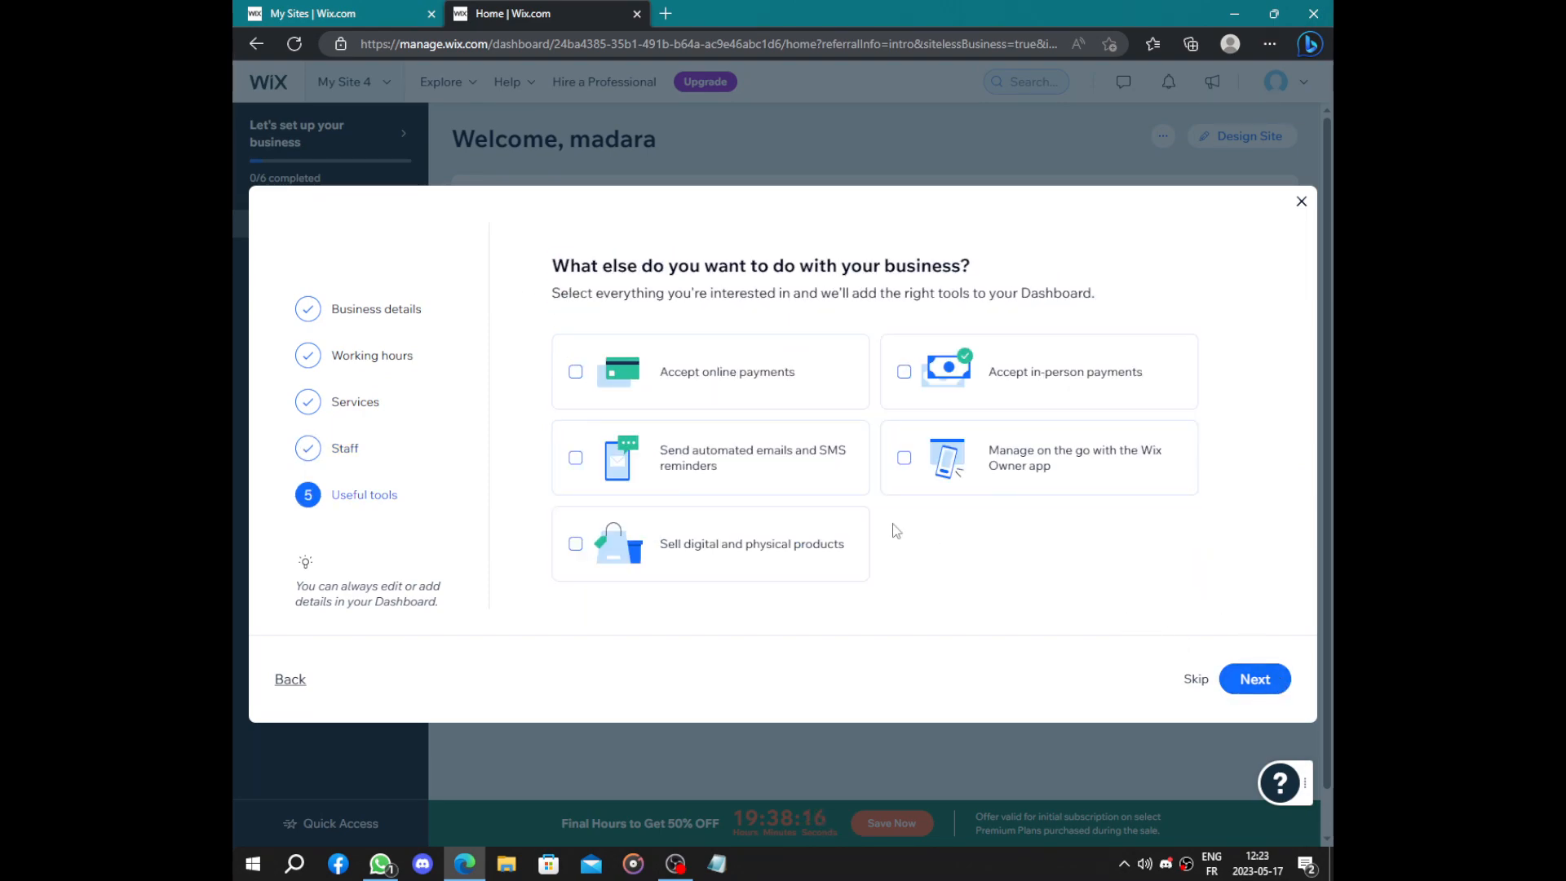
Step: Finish the business setup without selecting any extra tools and continue to the dashboard
drag(502, 266, 985, 254)
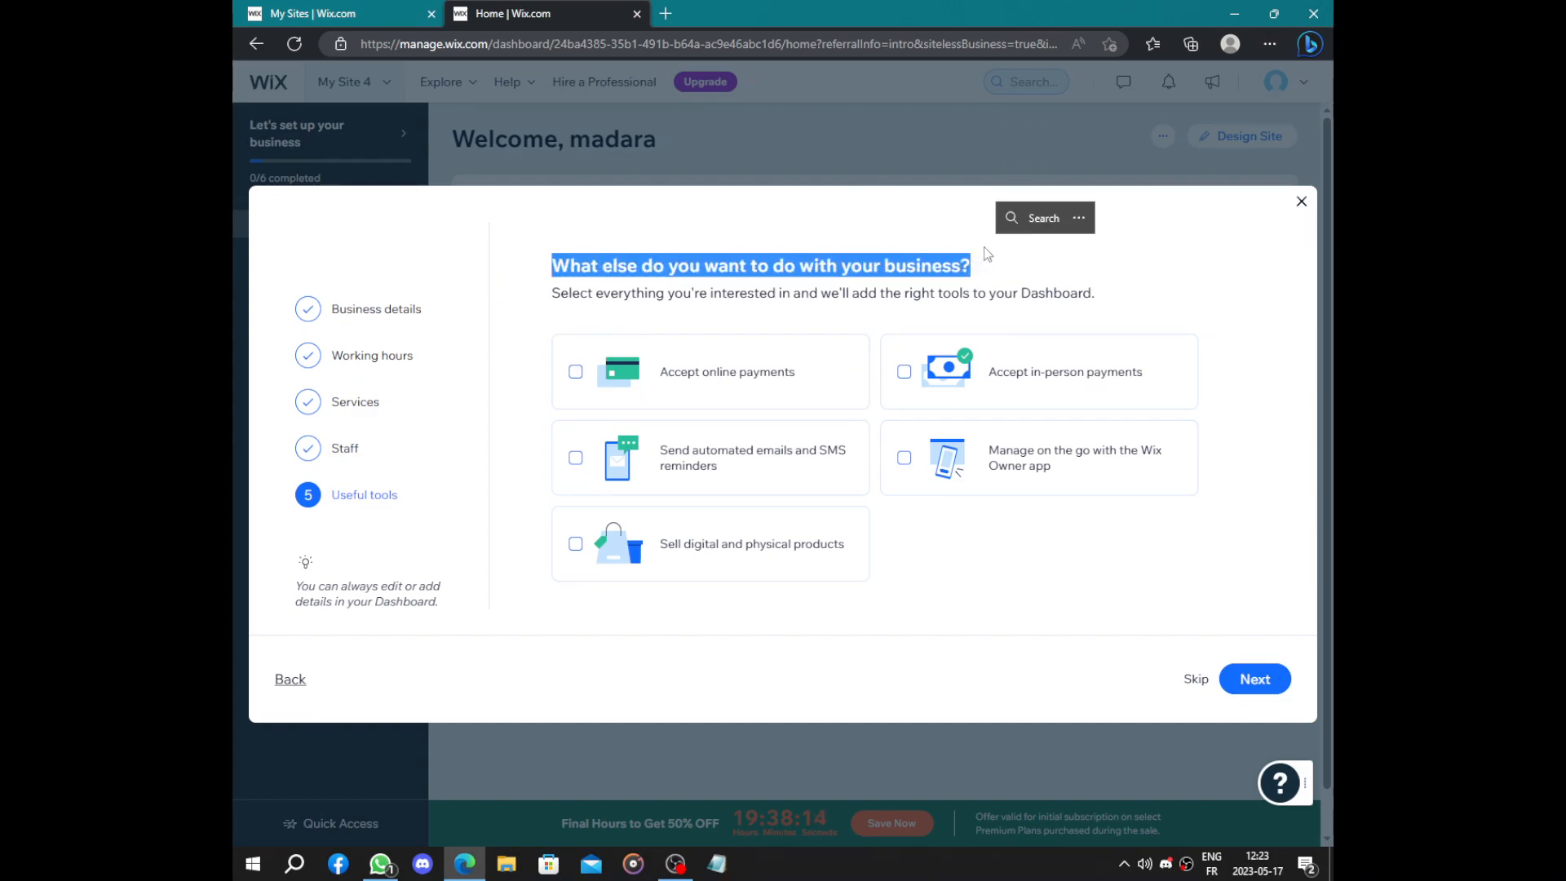
click(984, 246)
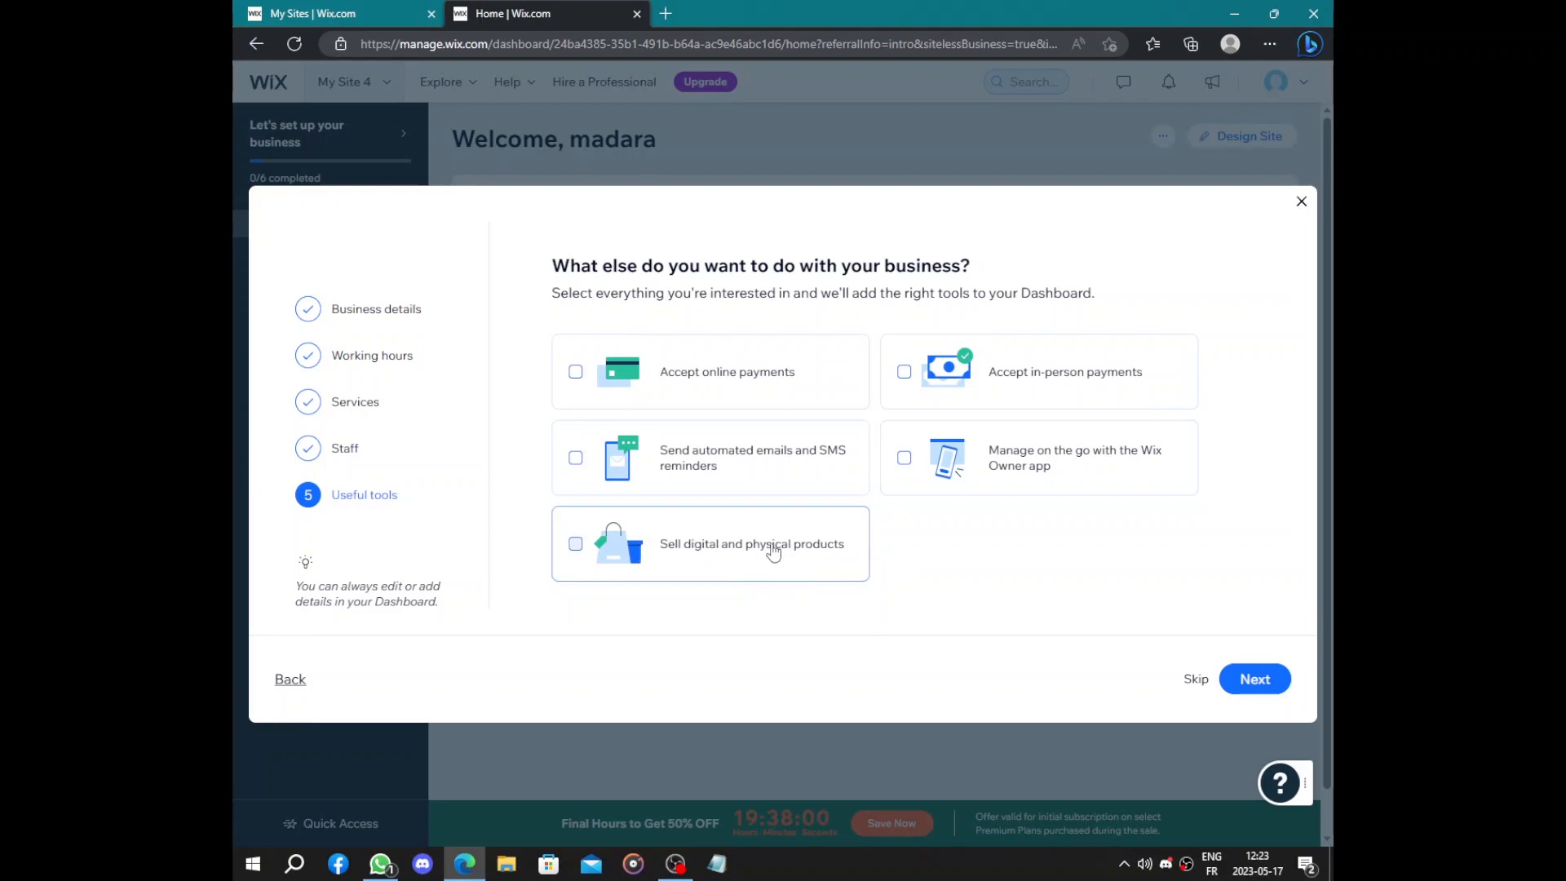
click(1254, 679)
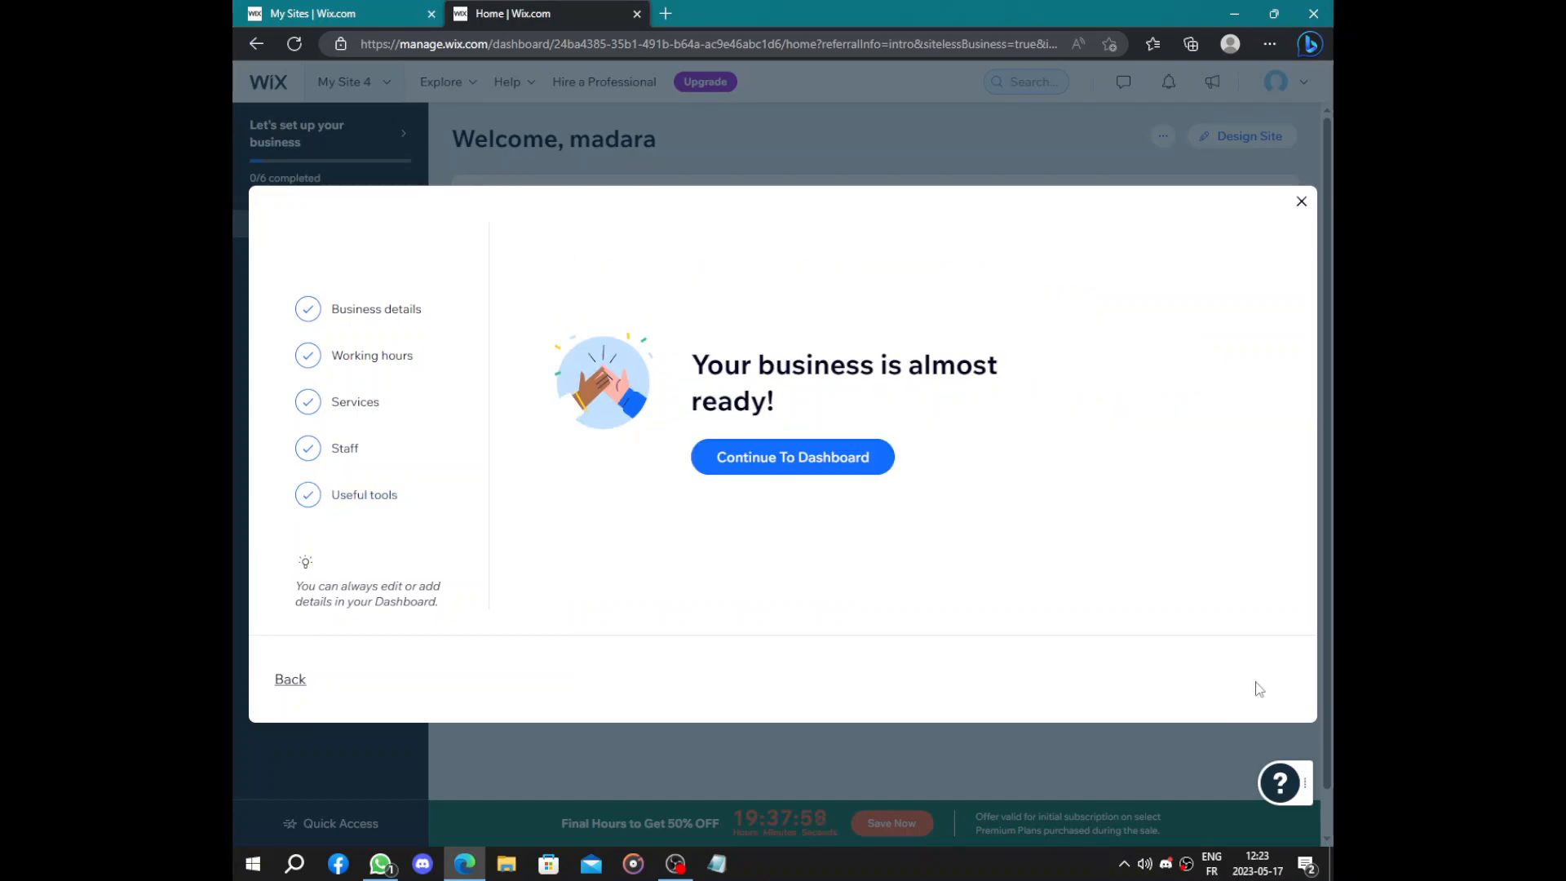
click(776, 458)
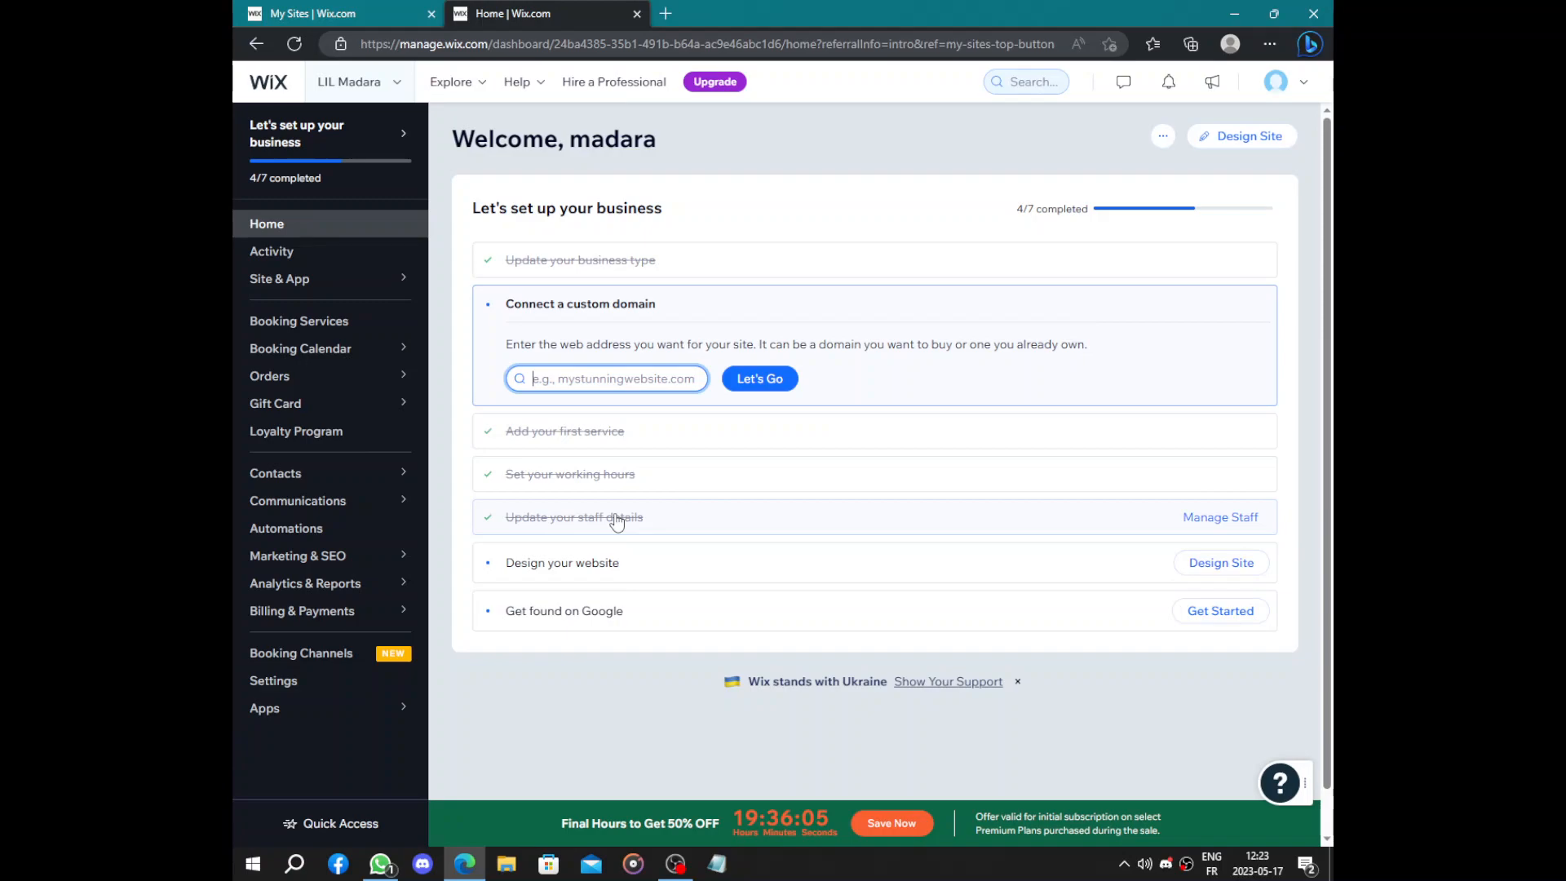
Step: Start designing the website by letting Wix create it, and upload Untitled design from the Documents folder as the logo
click(652, 565)
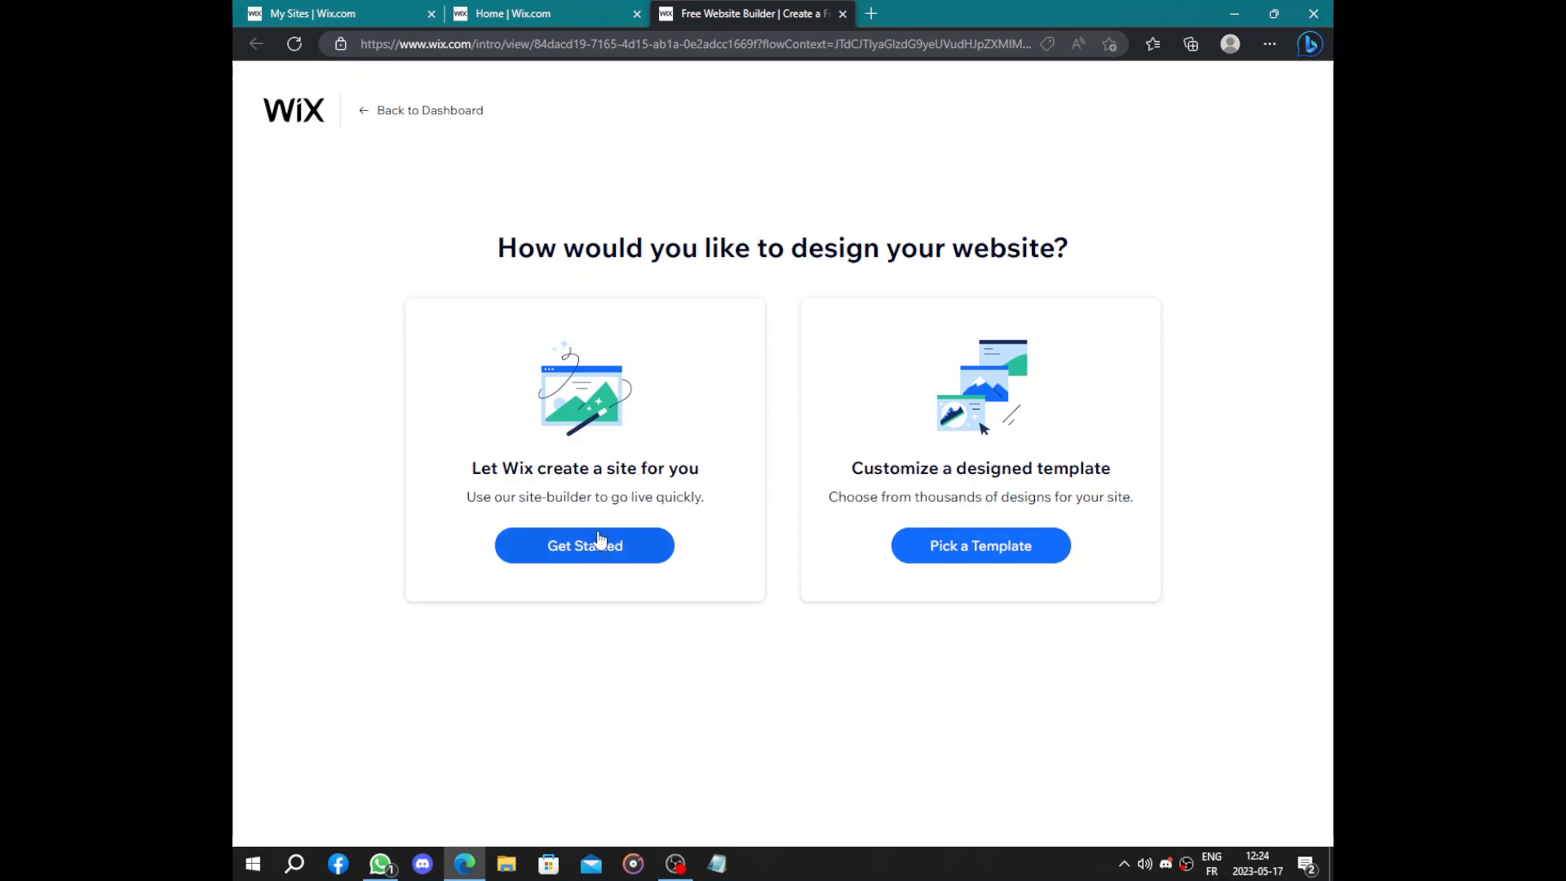
click(743, 335)
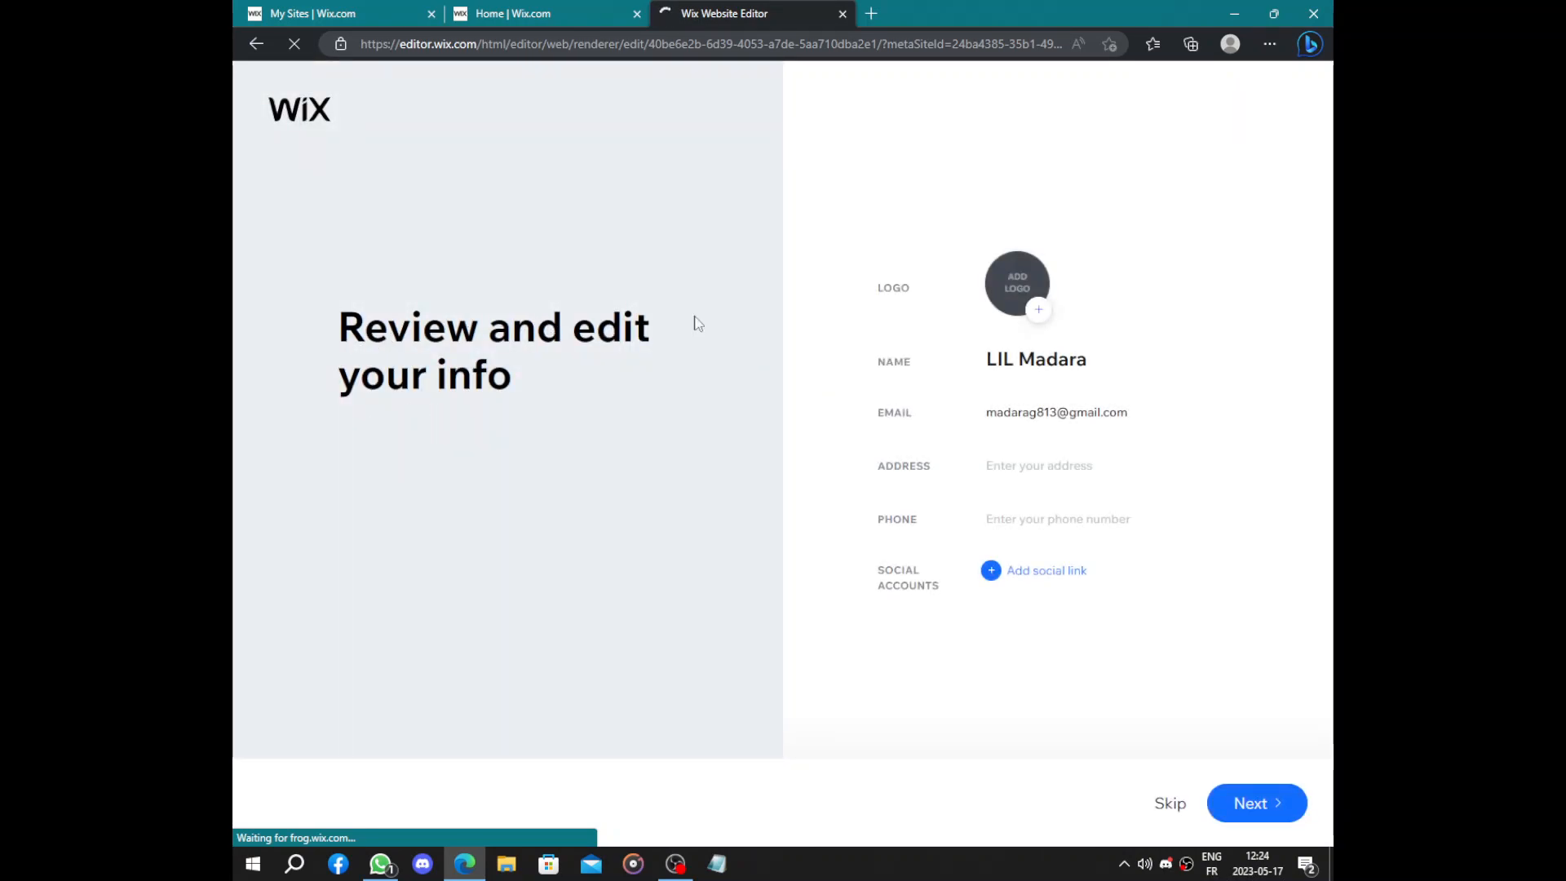
click(1044, 313)
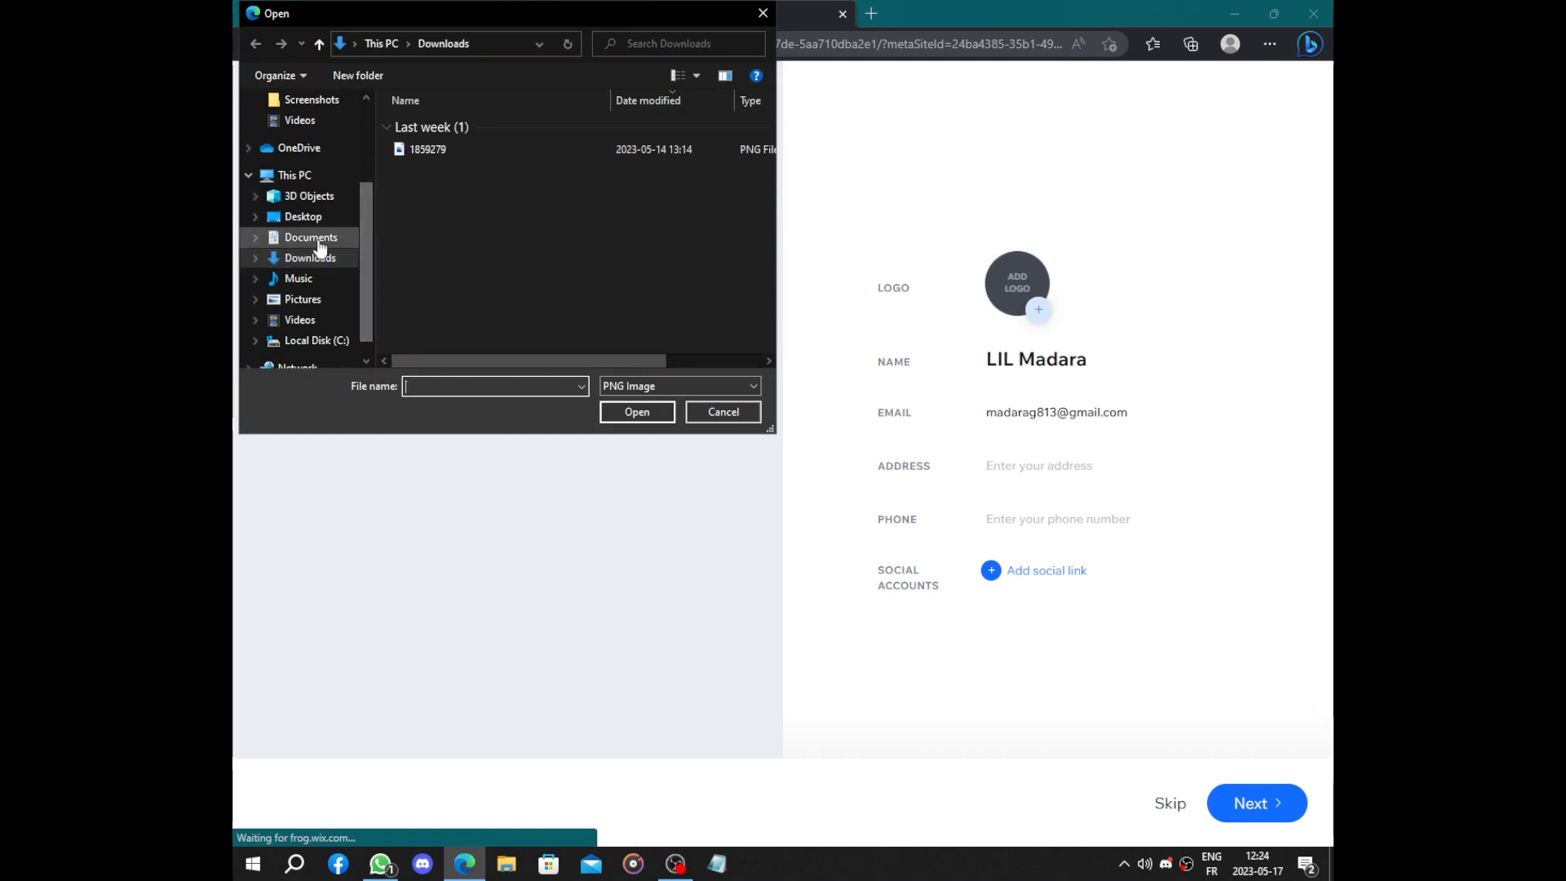
click(318, 240)
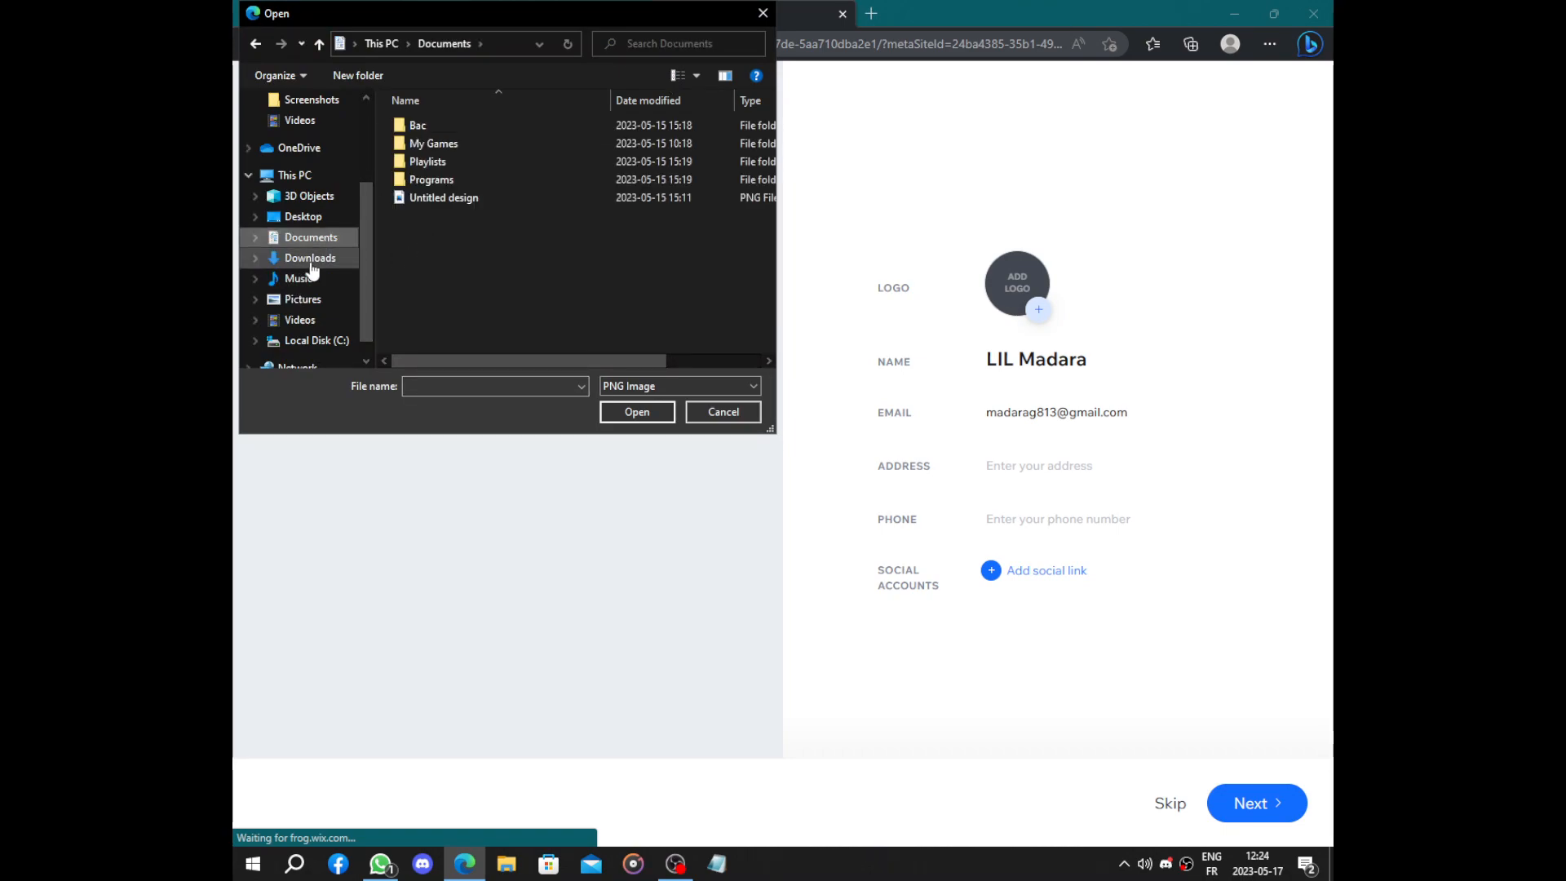
click(312, 262)
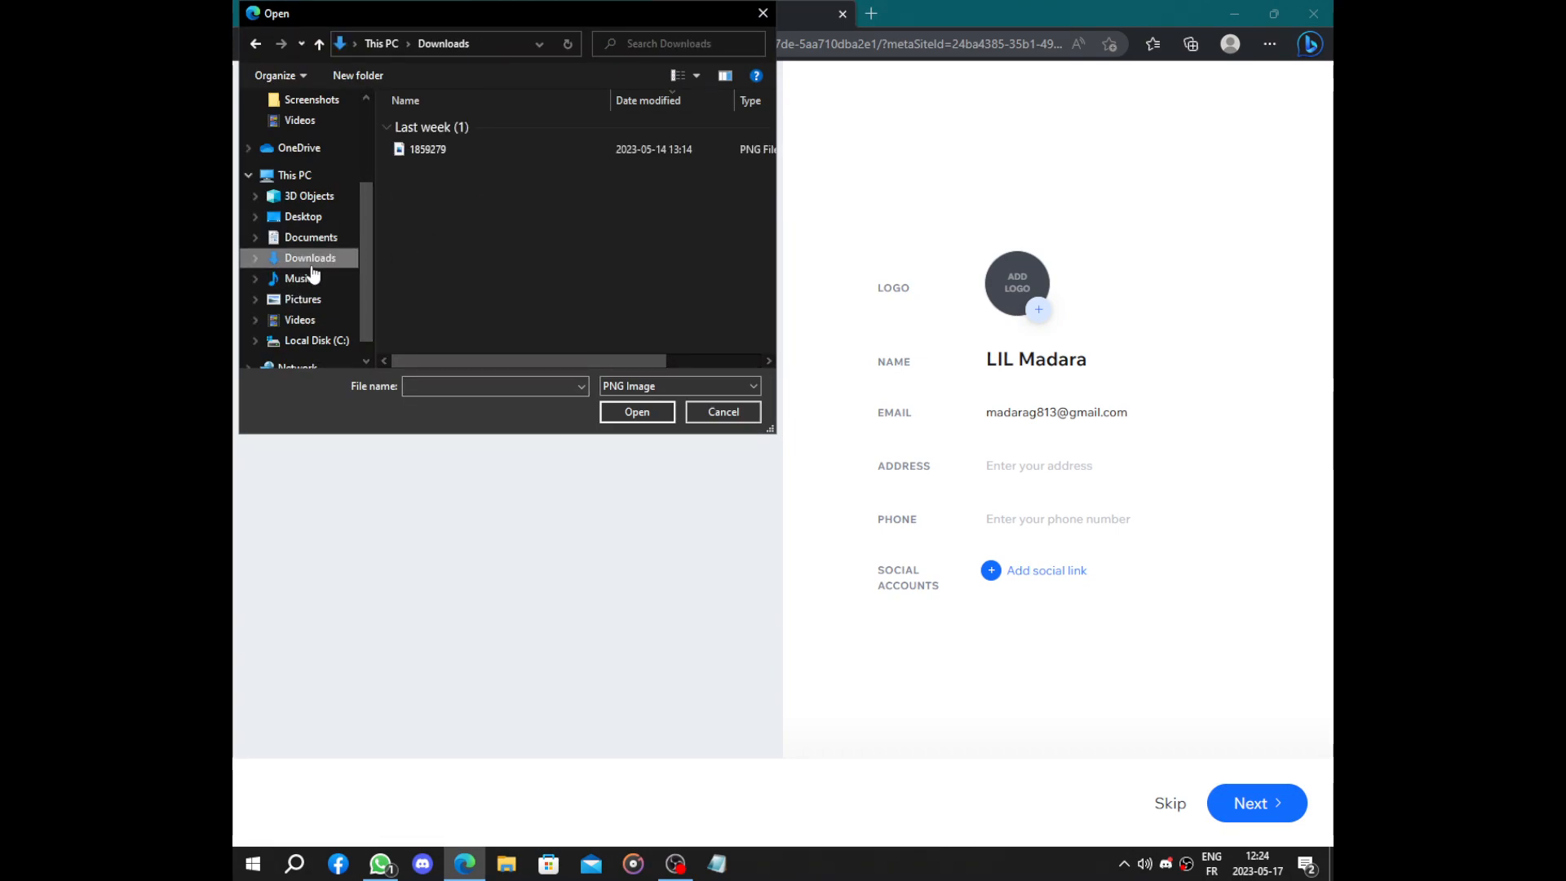
click(310, 237)
click(446, 198)
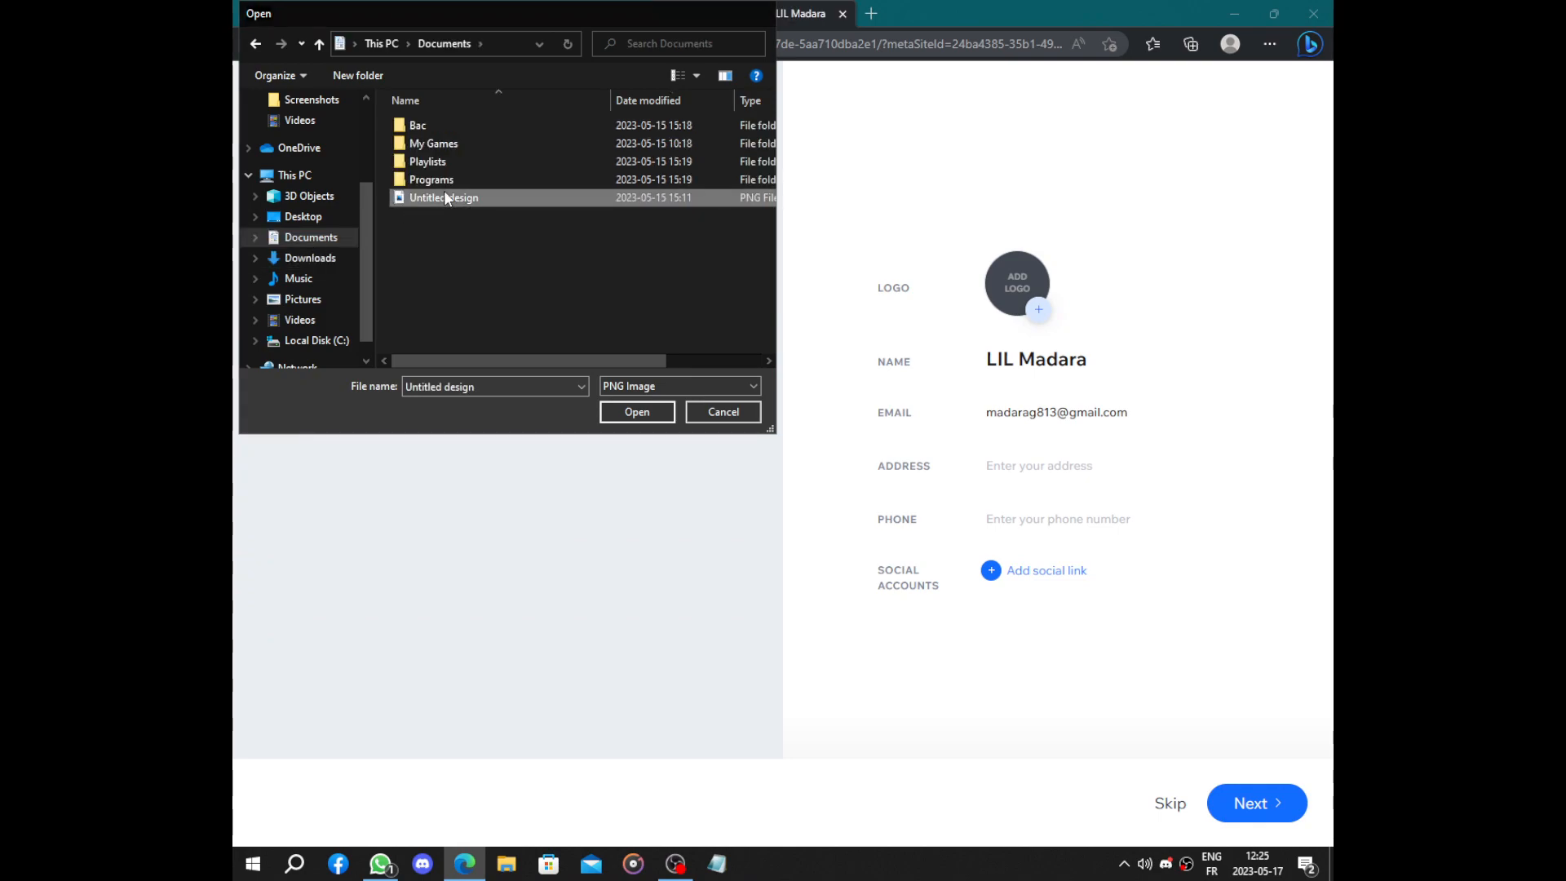
double_click(446, 197)
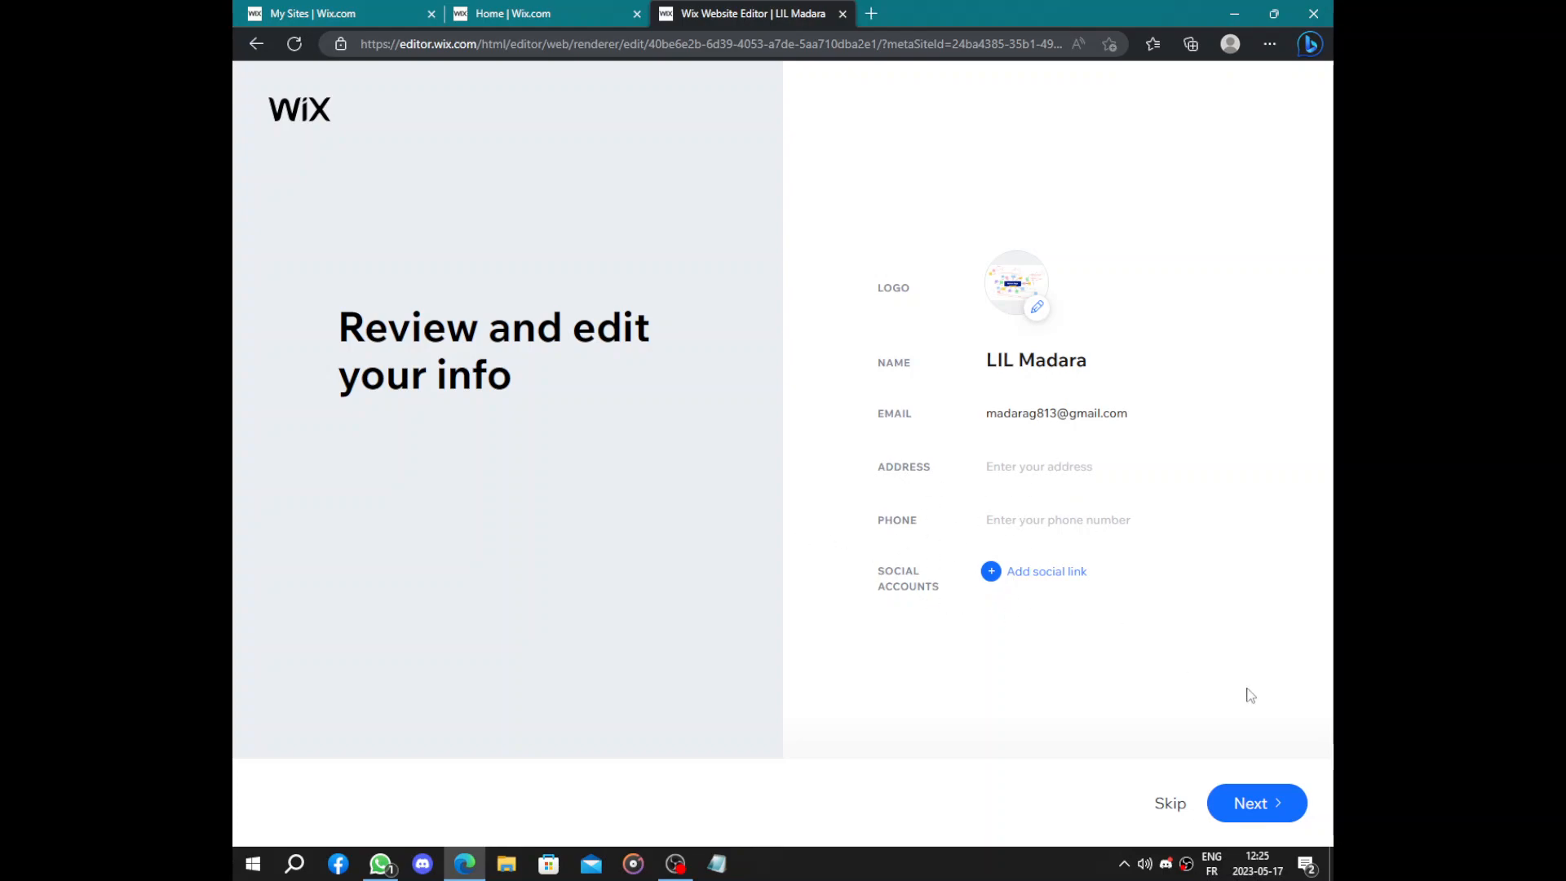
click(1271, 798)
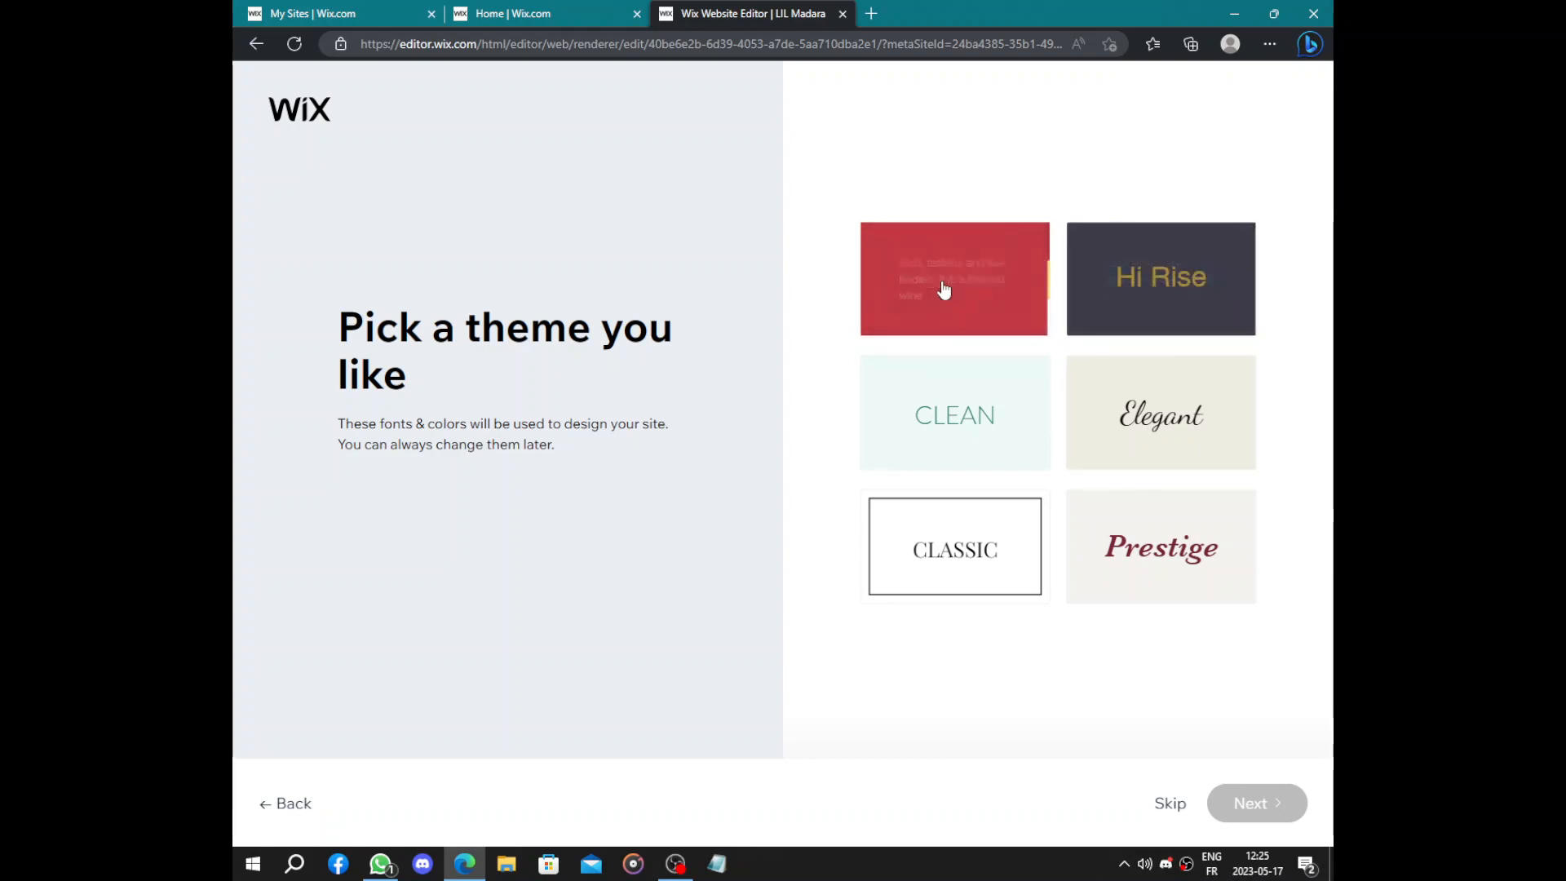
Step: Choose the Lush theme and the homepage design headed "Experience LIL Madara" for the site
click(987, 293)
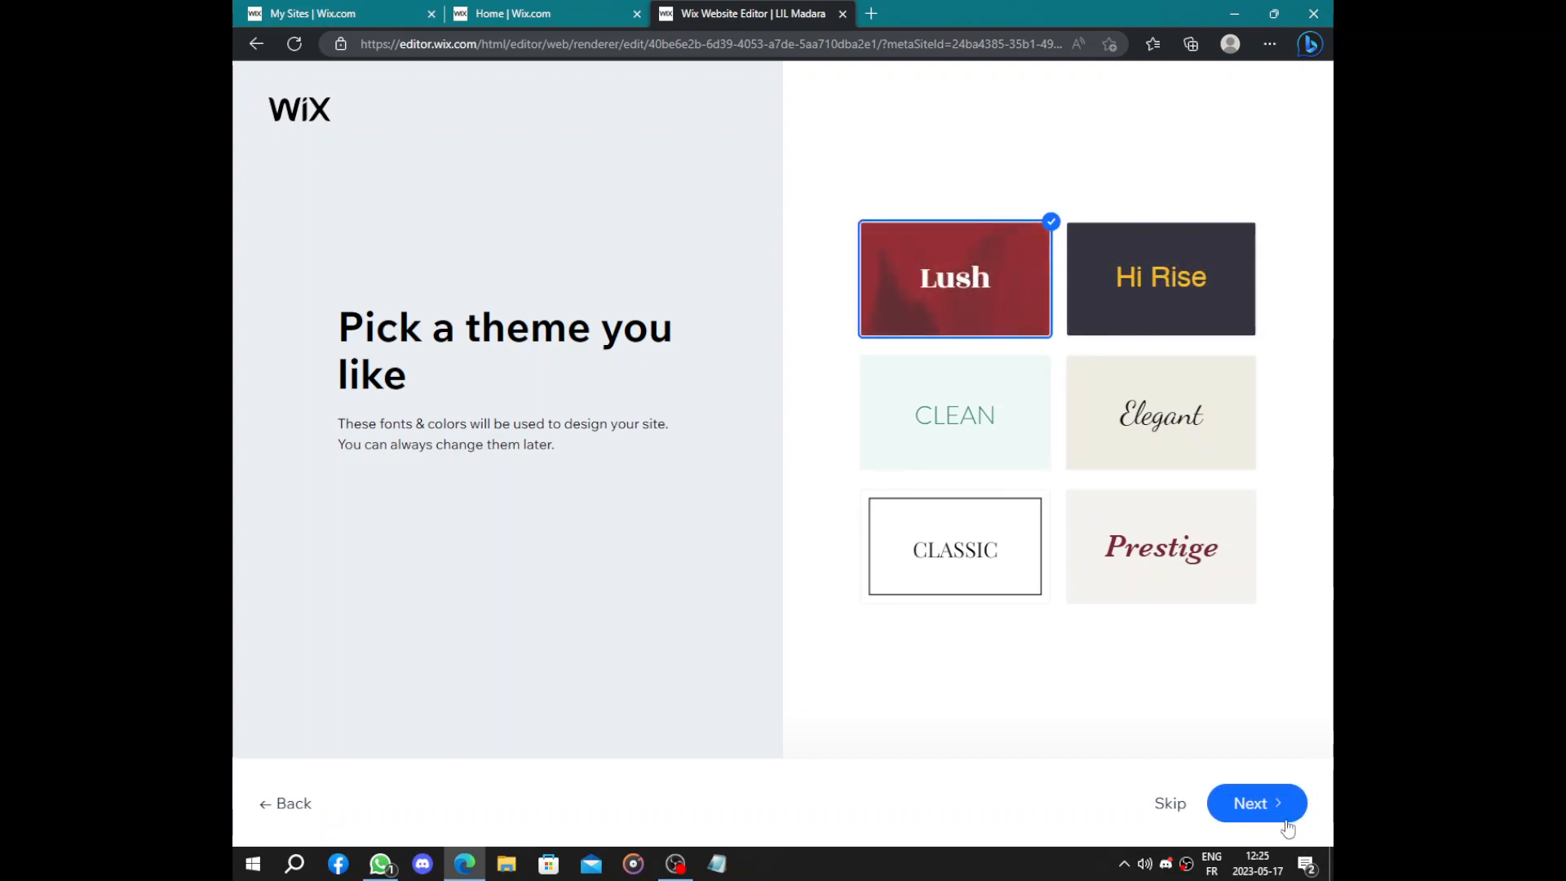
click(1254, 804)
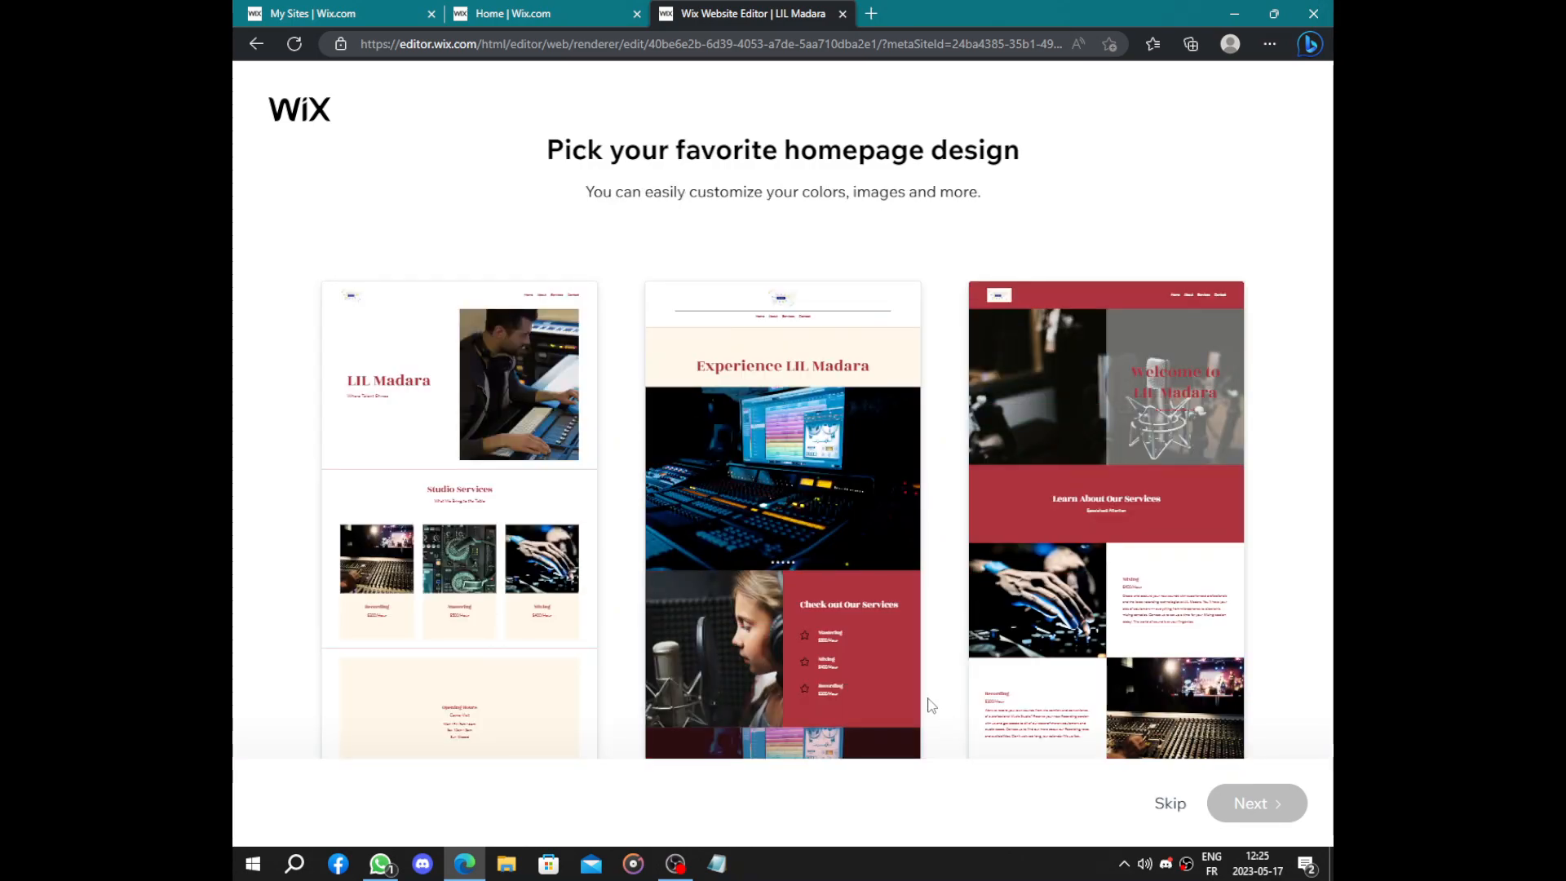
scroll(821, 454, down, 3)
scroll(821, 452, up, 3)
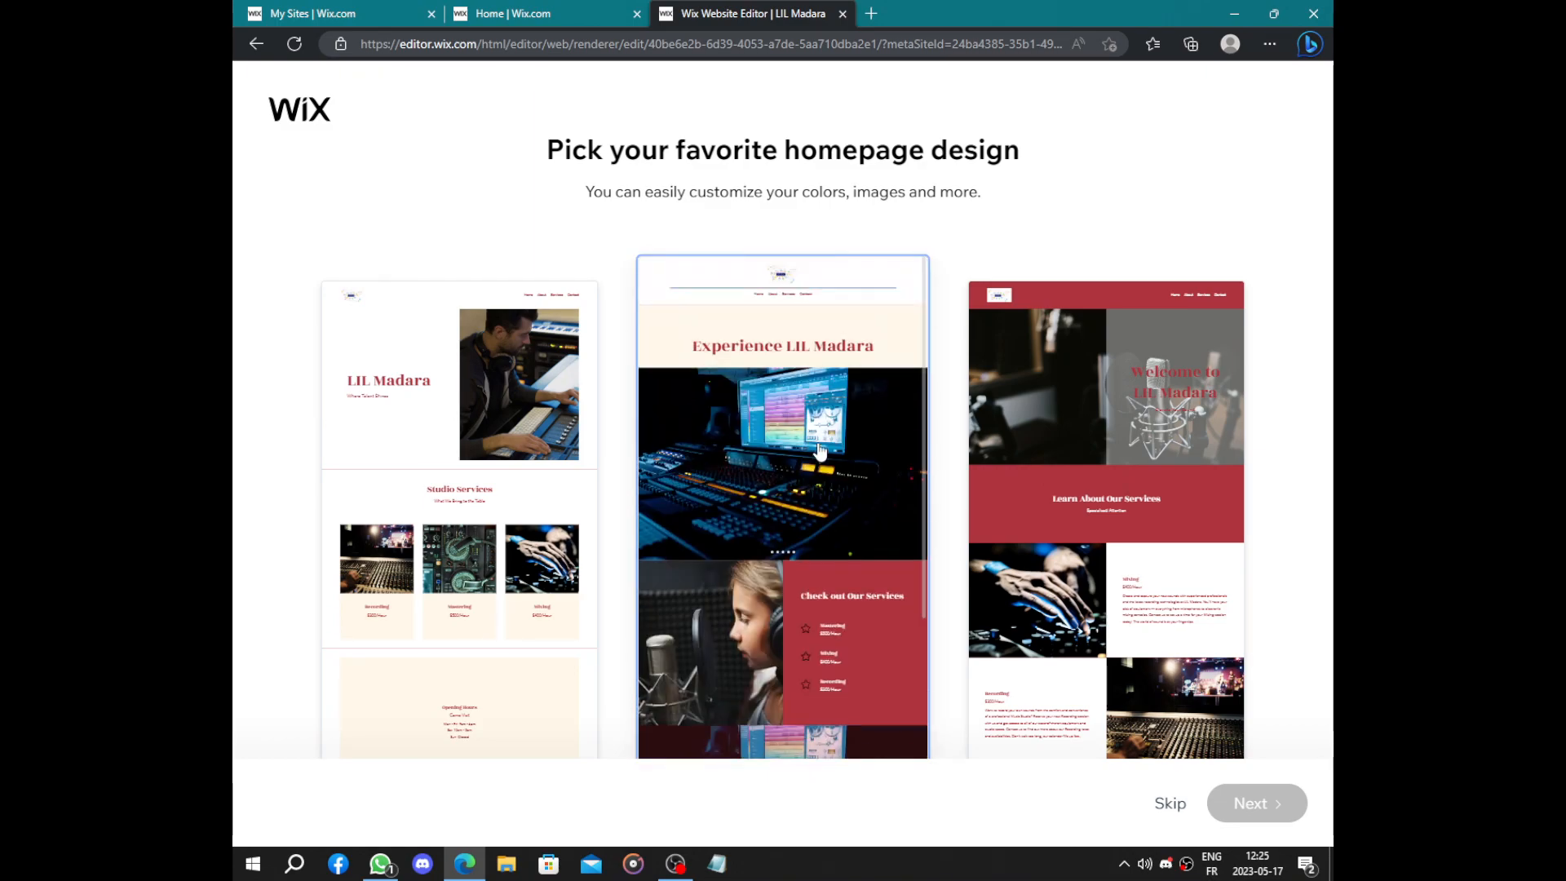
scroll(1129, 448, down, 5)
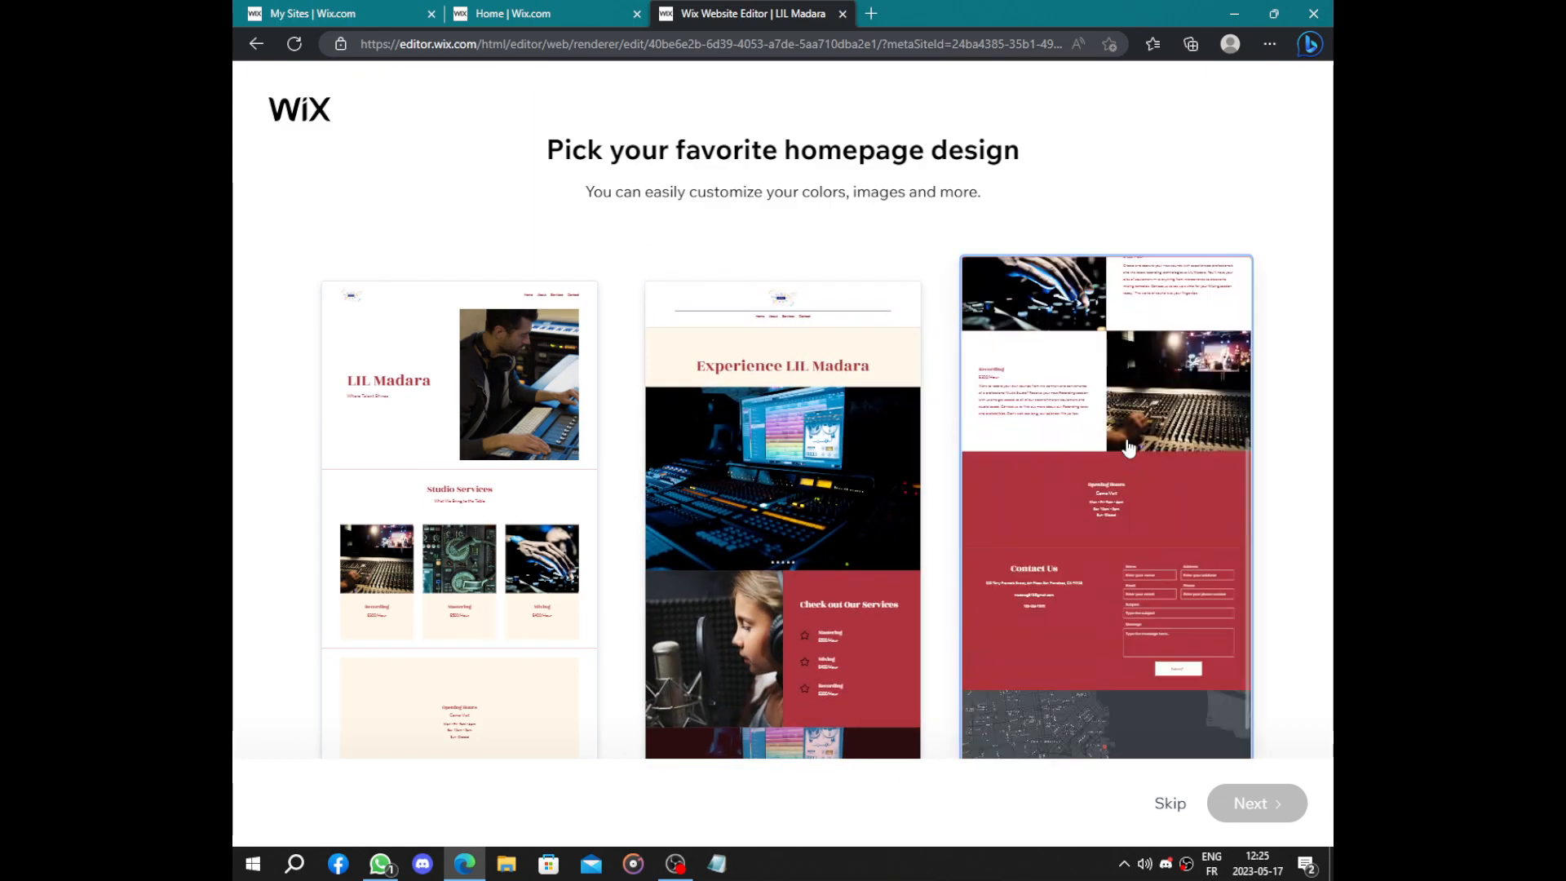
scroll(1129, 448, up, 5)
scroll(452, 512, down, 5)
scroll(453, 512, up, 5)
click(783, 523)
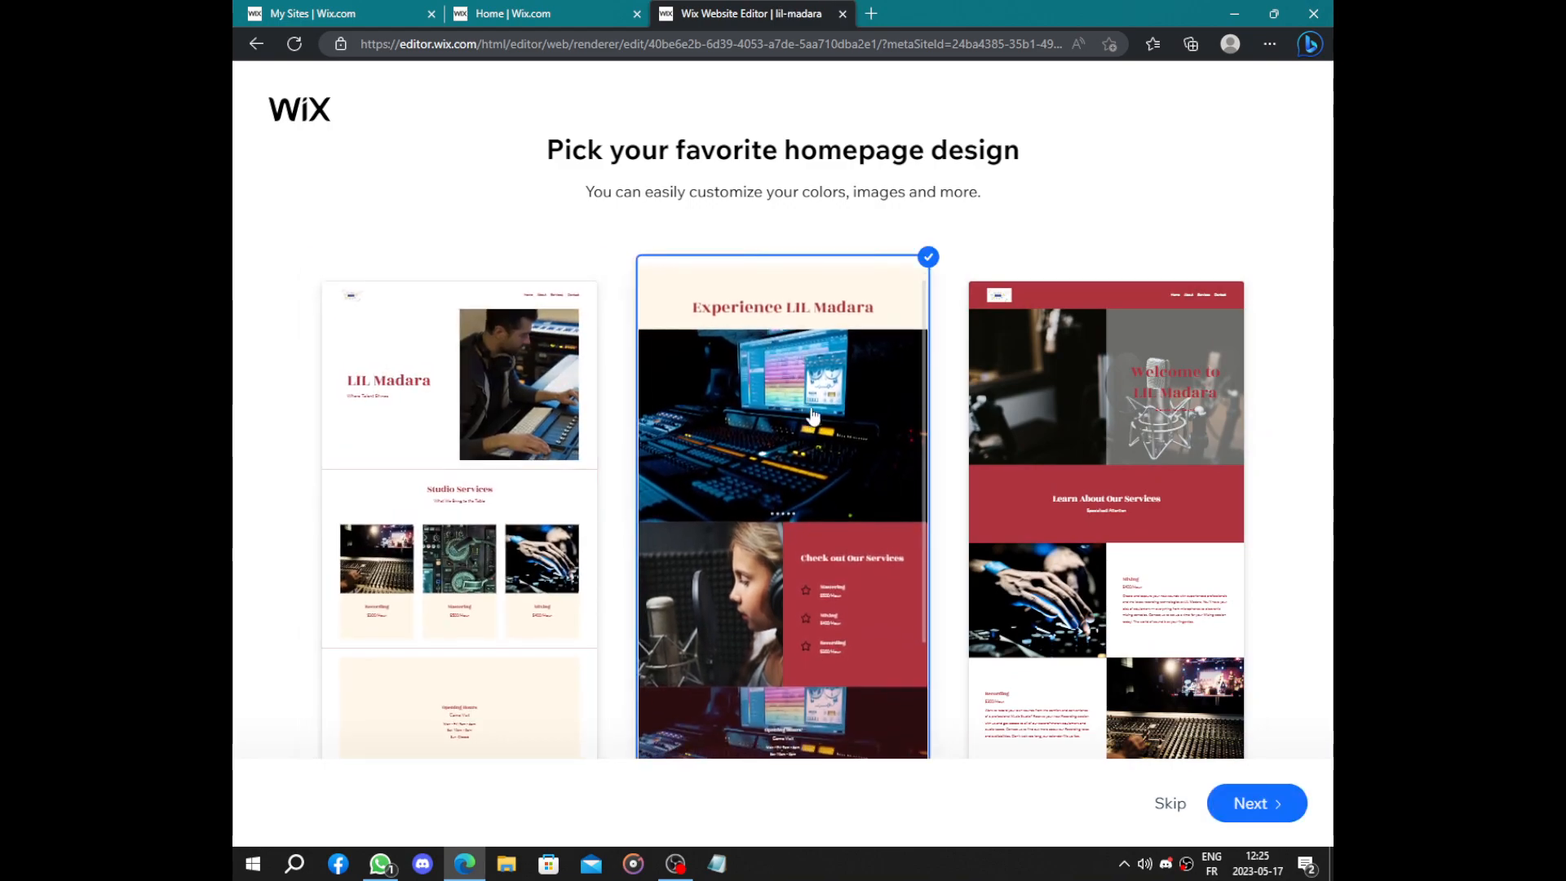
click(1279, 814)
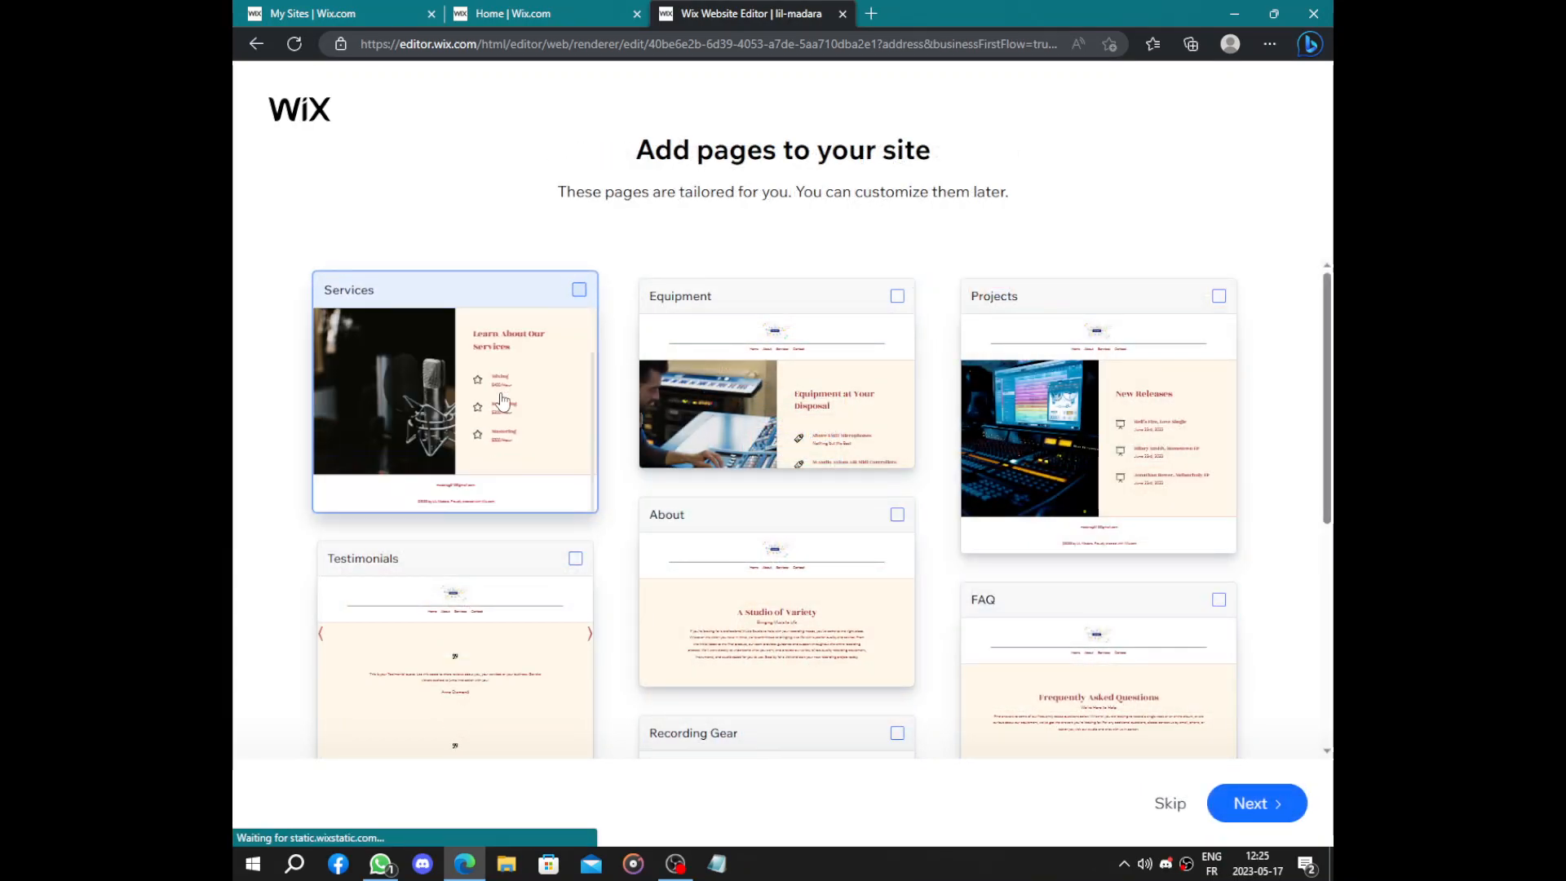
Step: Add the Services, Equipment, About, FAQ and Recording Gear pages to the site and finish the guided design
click(504, 404)
click(824, 385)
scroll(979, 399, down, 5)
scroll(1030, 400, up, 5)
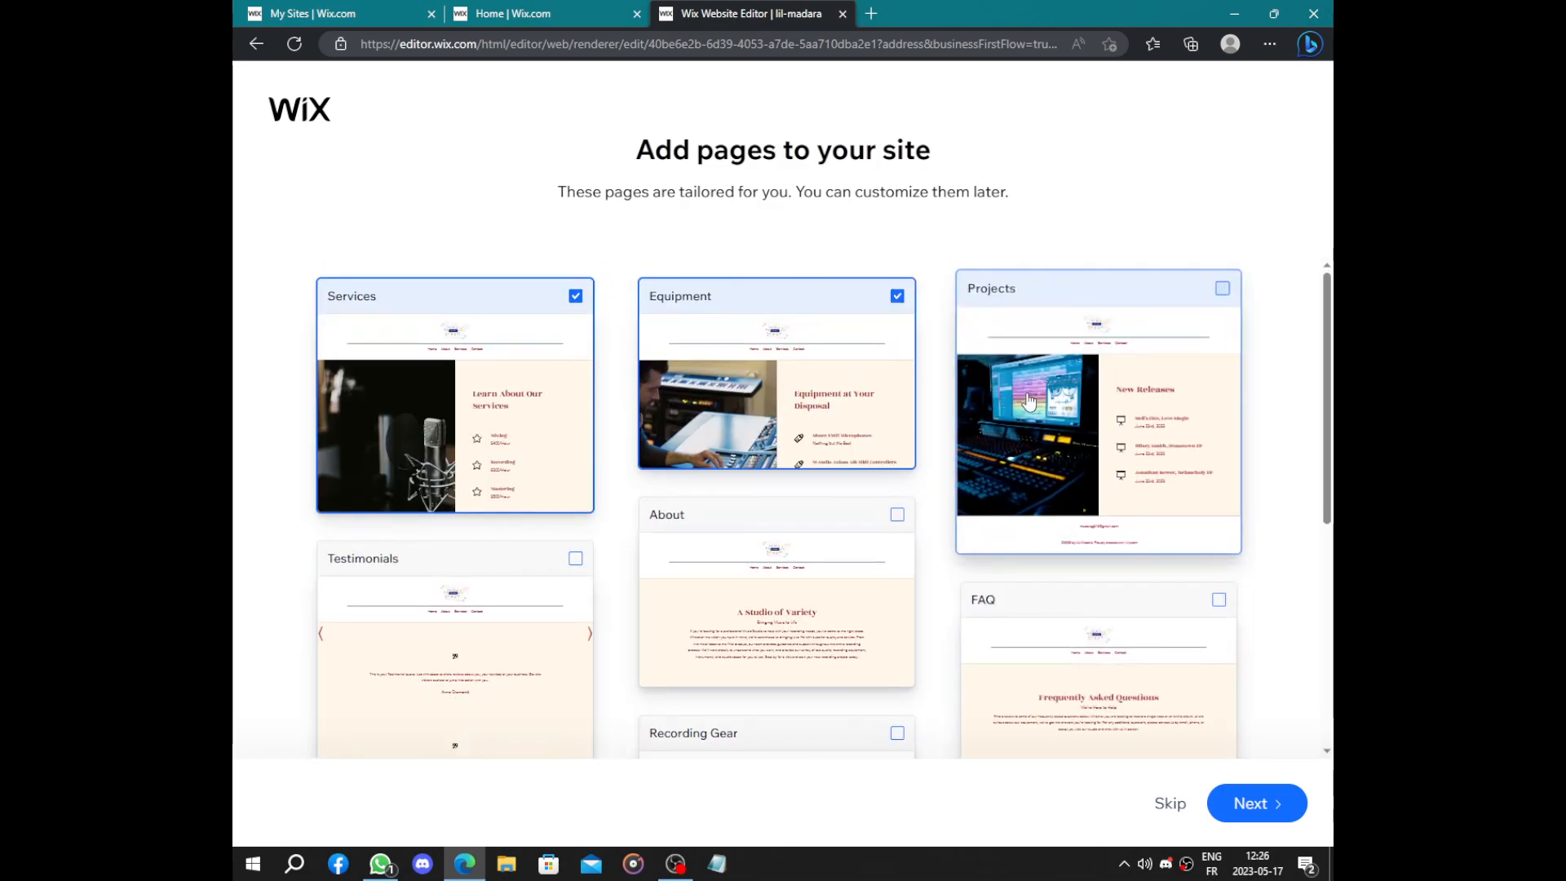
scroll(932, 474, down, 3)
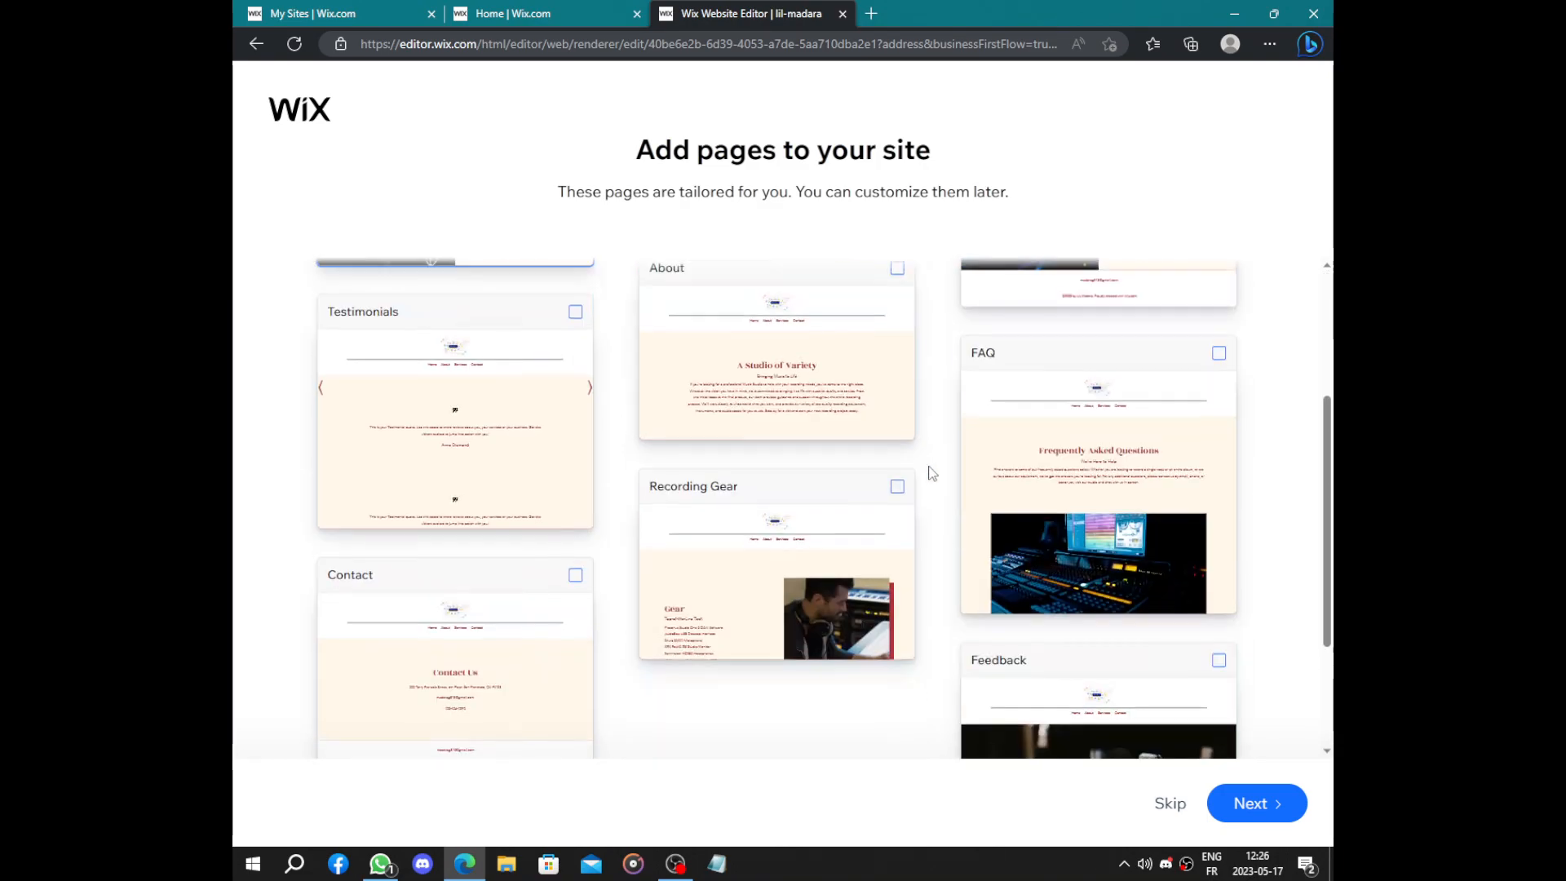
click(797, 383)
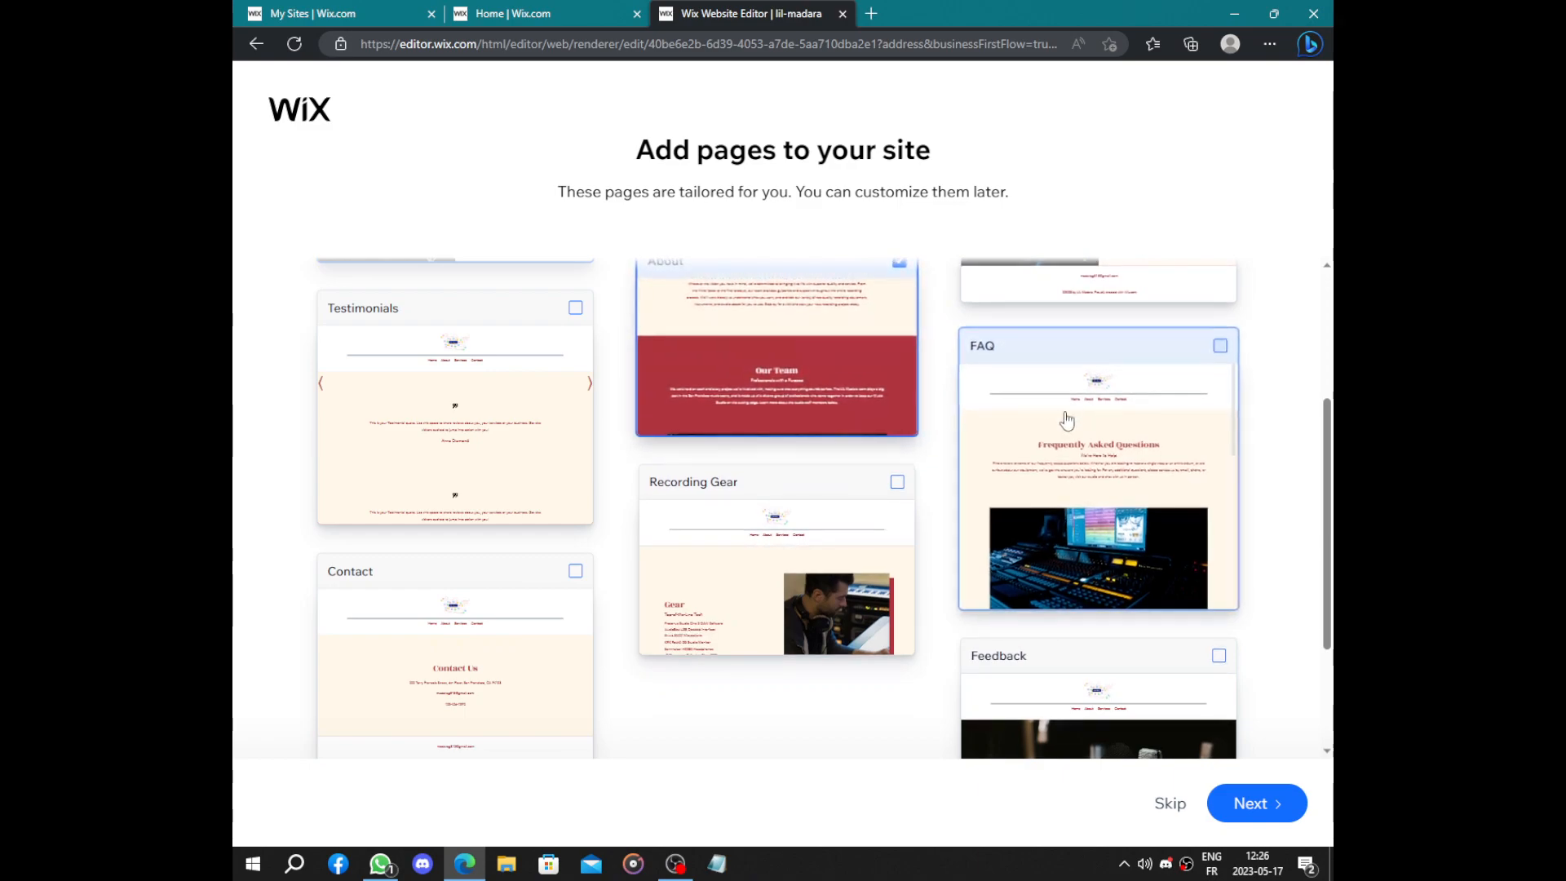
click(1074, 447)
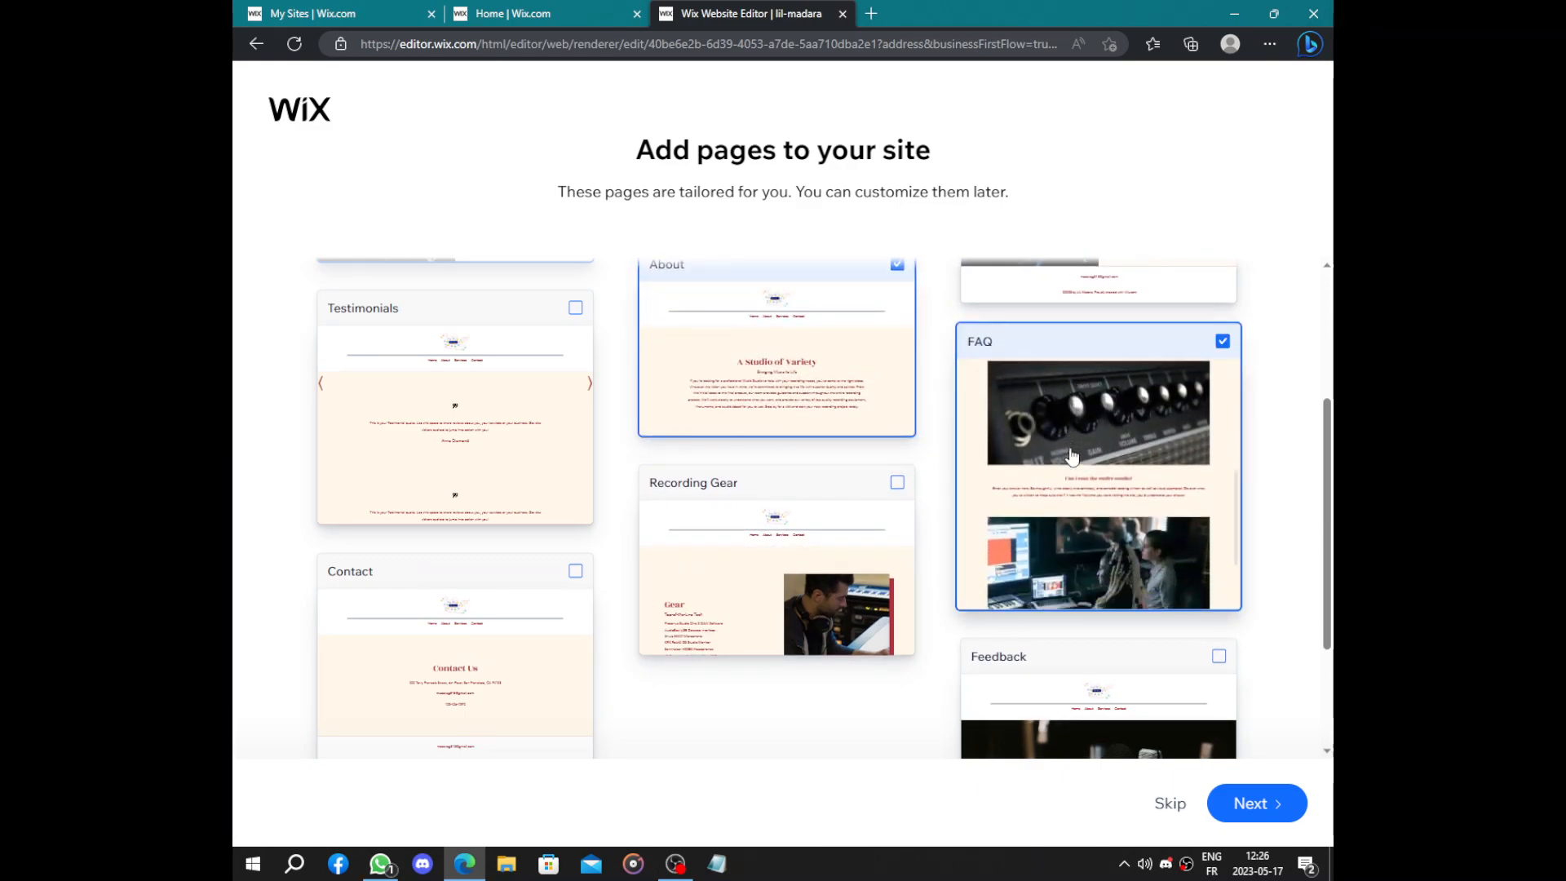
click(824, 571)
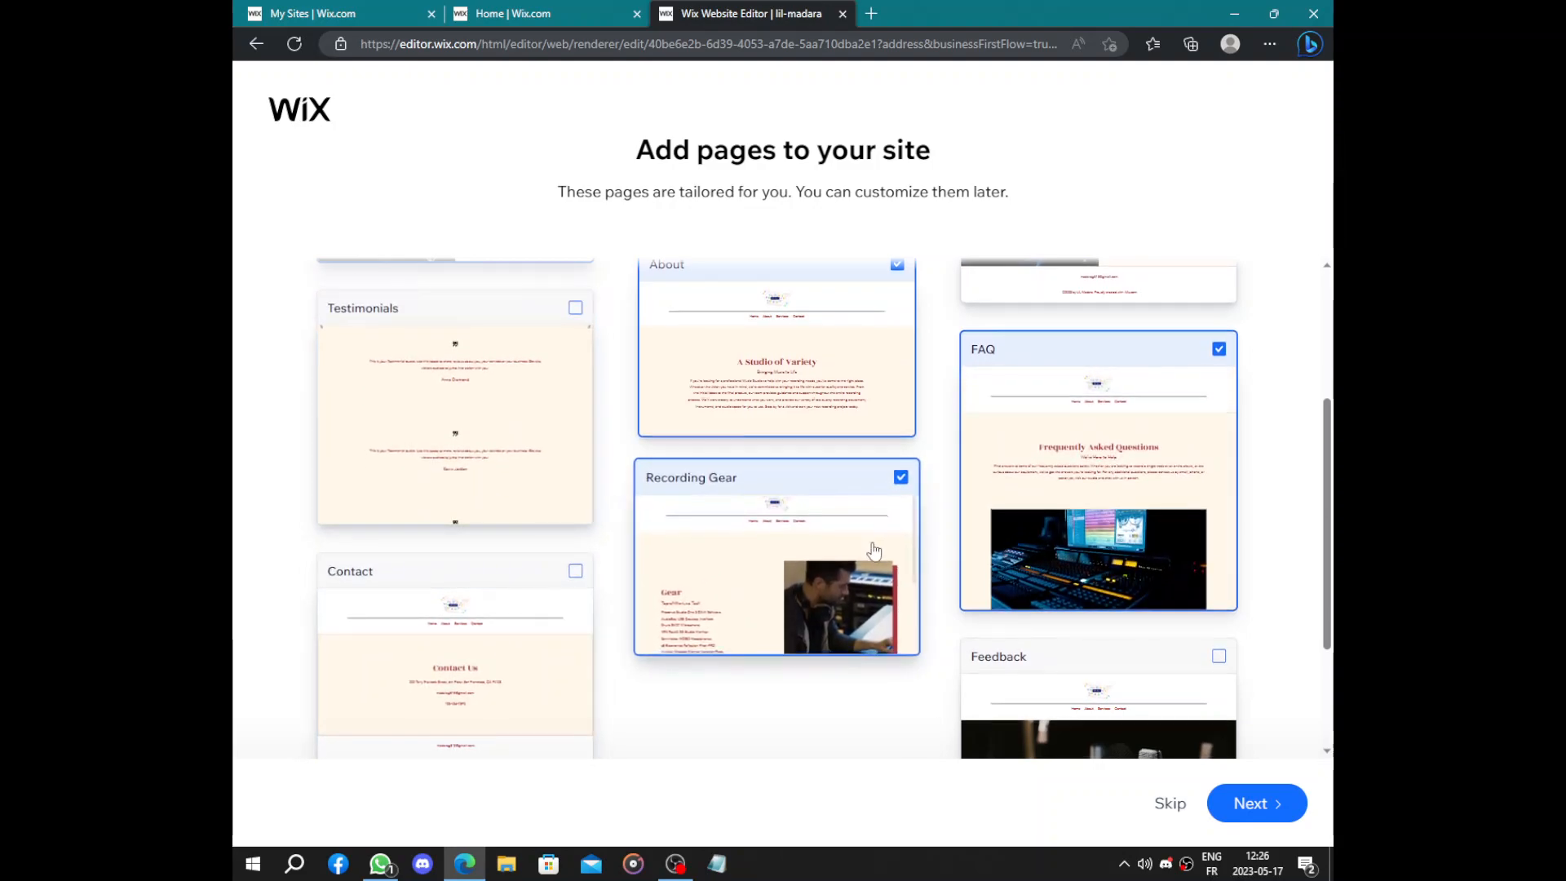
click(1270, 822)
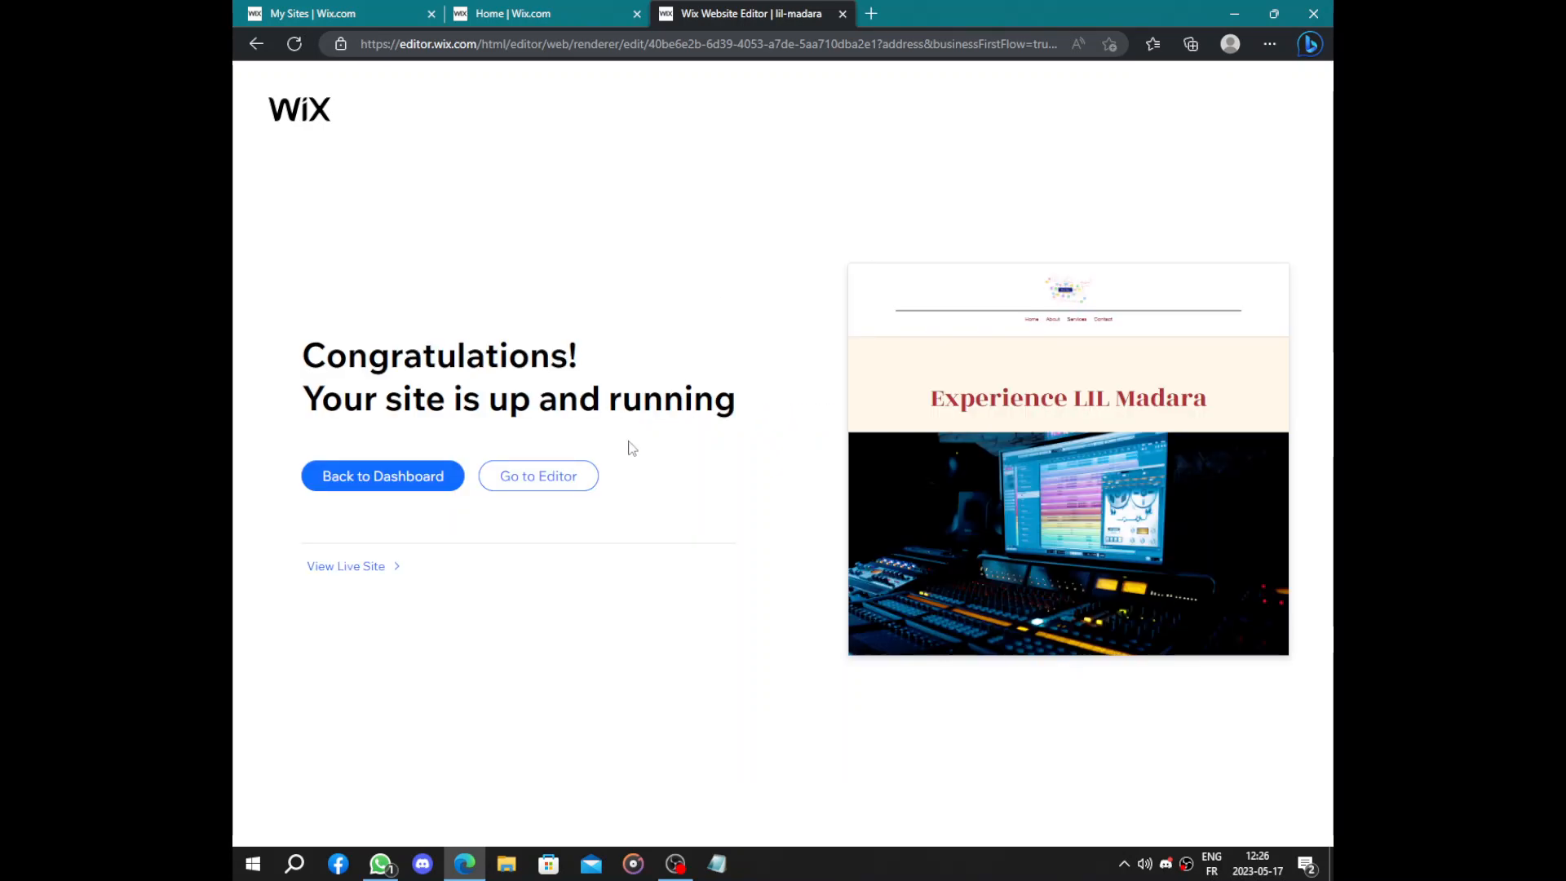
Step: Open the new site in the editor and review the homepage from its header down to the contact section
click(532, 485)
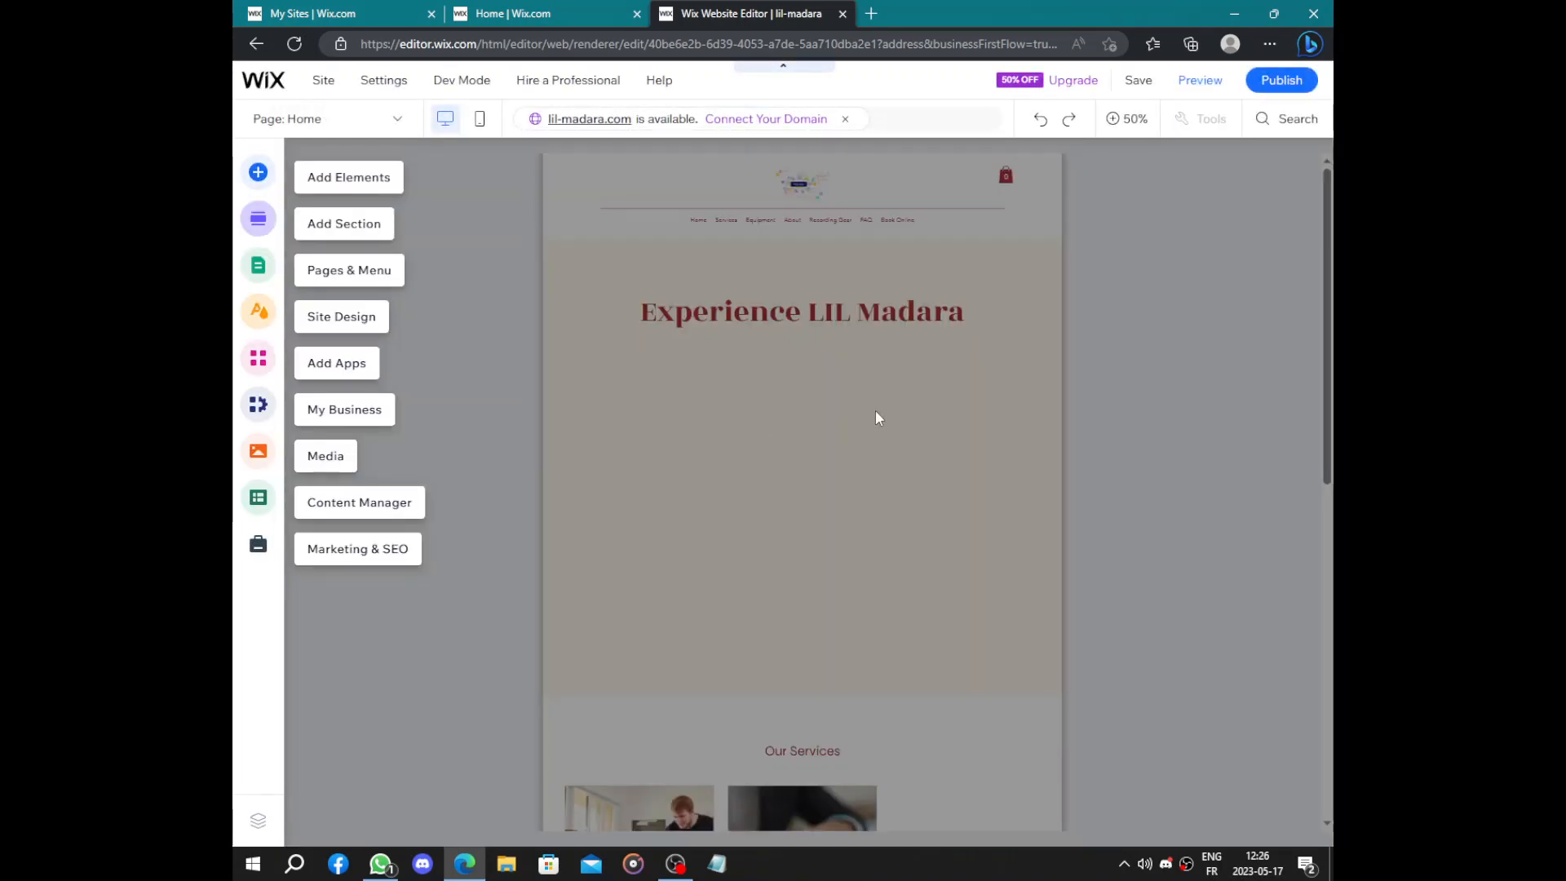
scroll(789, 456, down, 8)
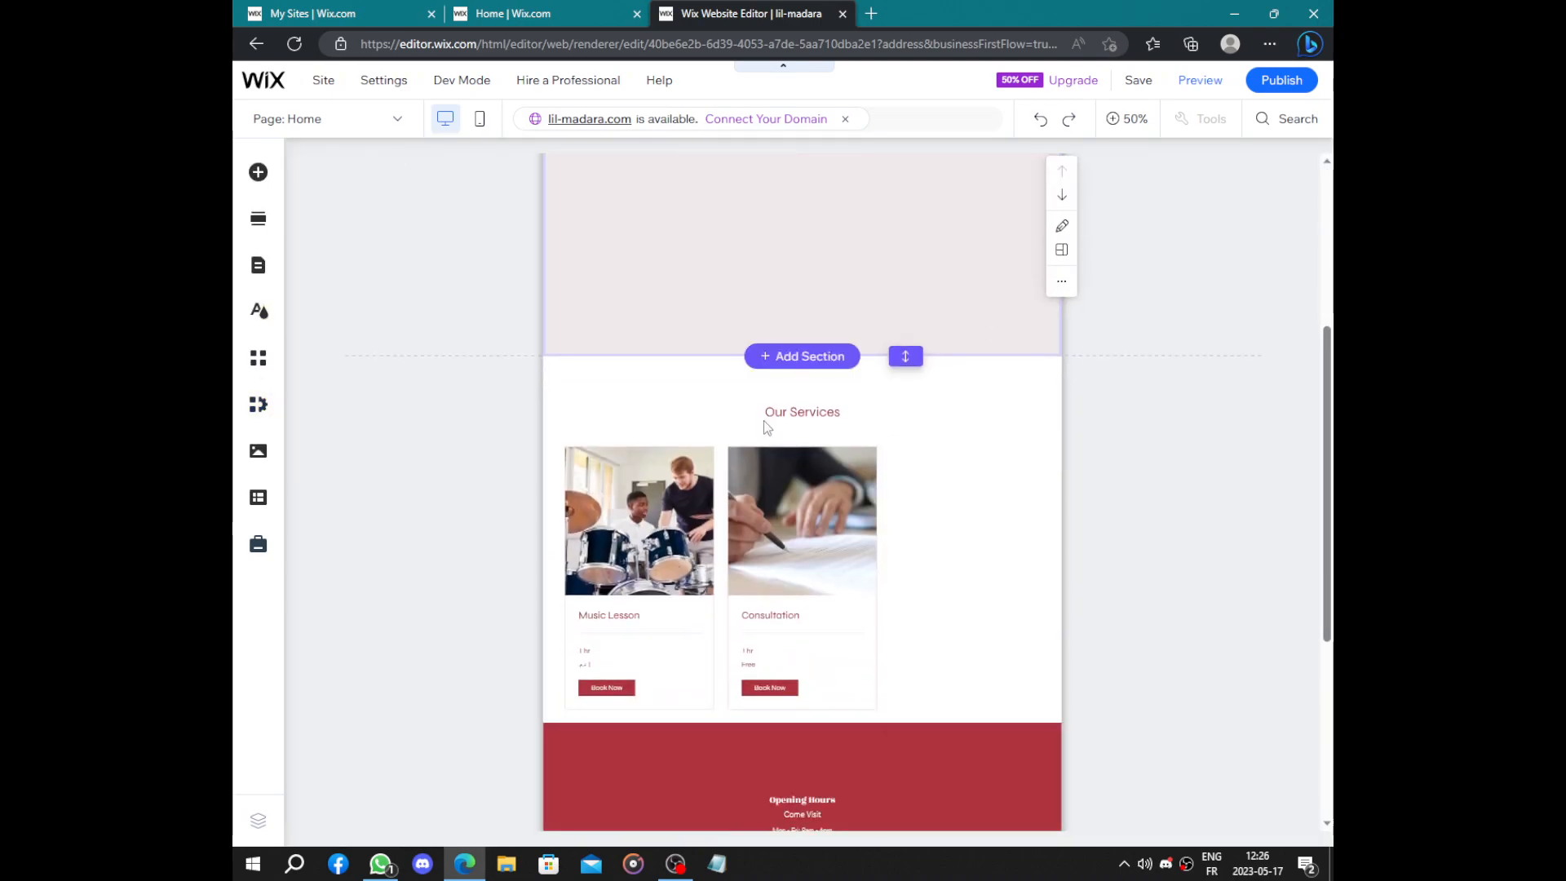
scroll(795, 443, up, 2)
scroll(796, 442, down, 2)
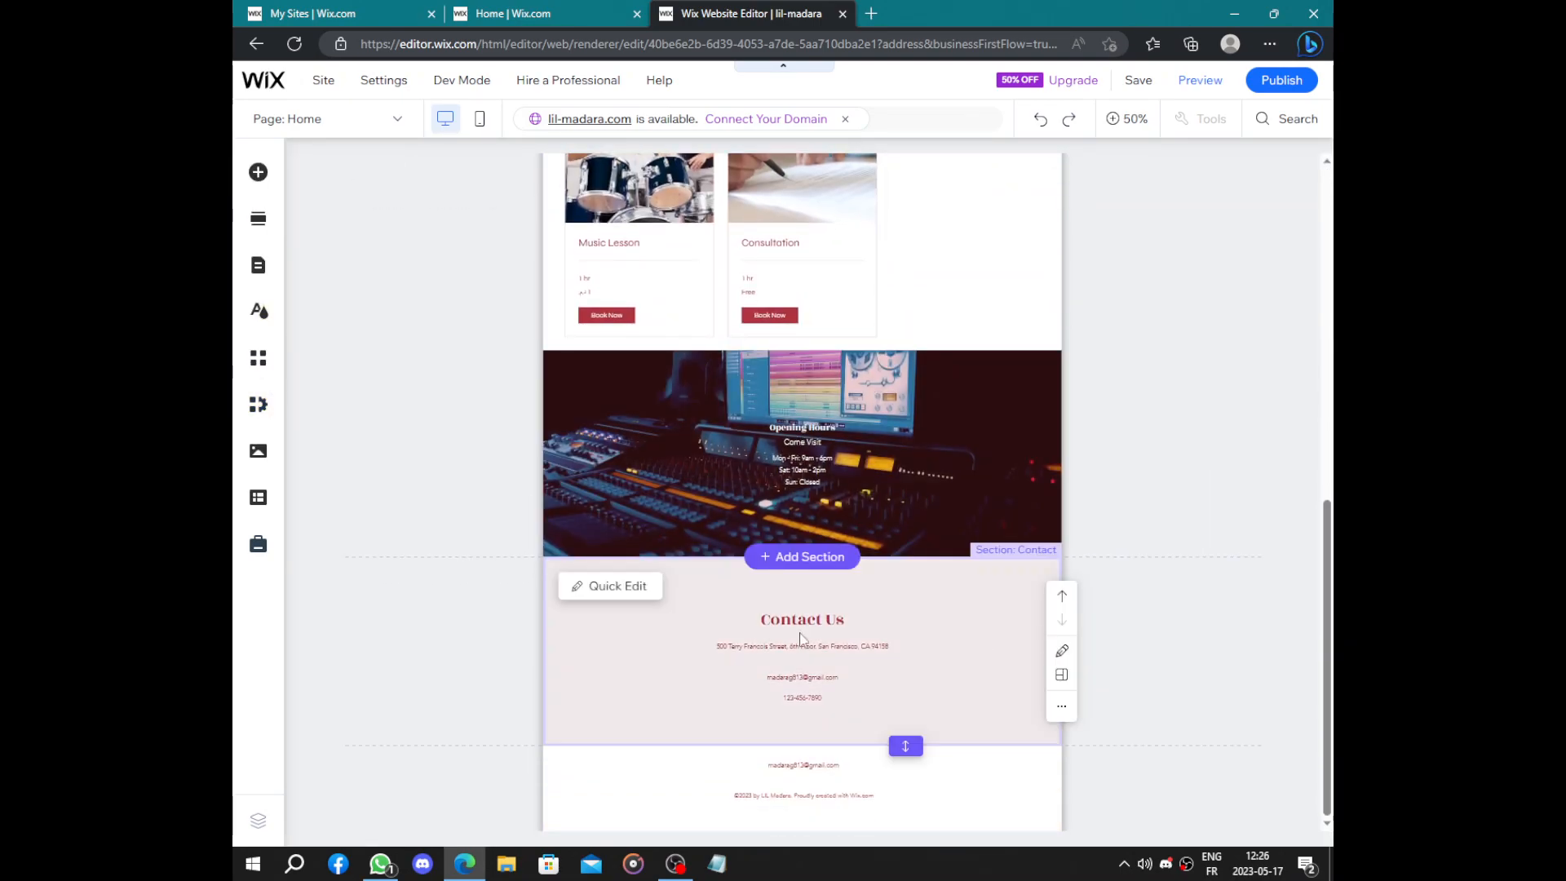
scroll(927, 629, up, 10)
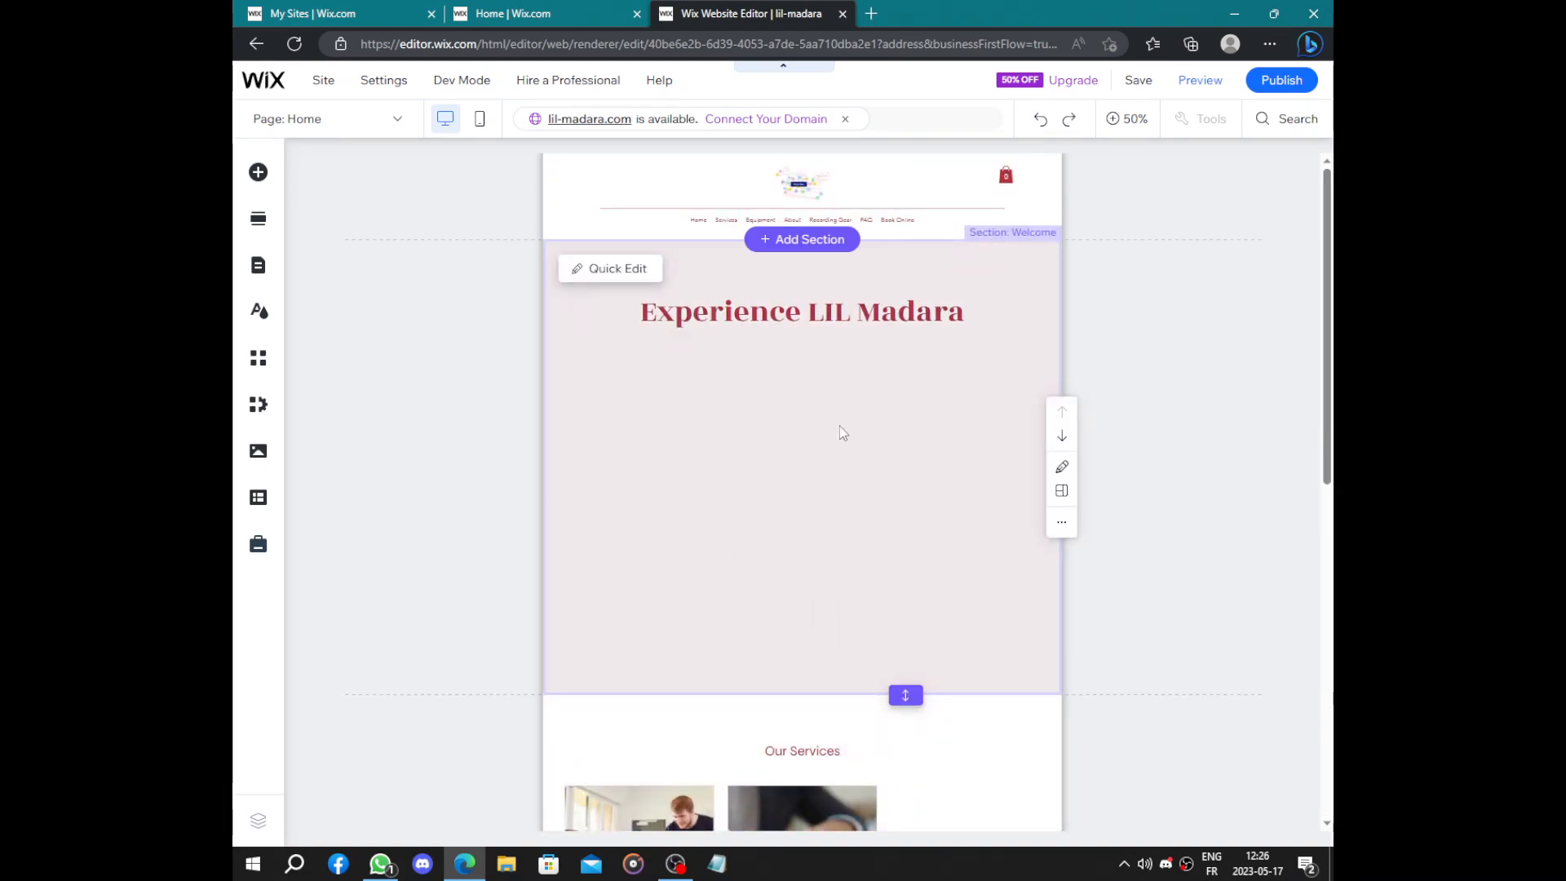
scroll(748, 325, down, 8)
scroll(822, 369, up, 7)
scroll(826, 370, up, 1)
Step: Publish the site and look through the live homepage
mouse_move(1288, 86)
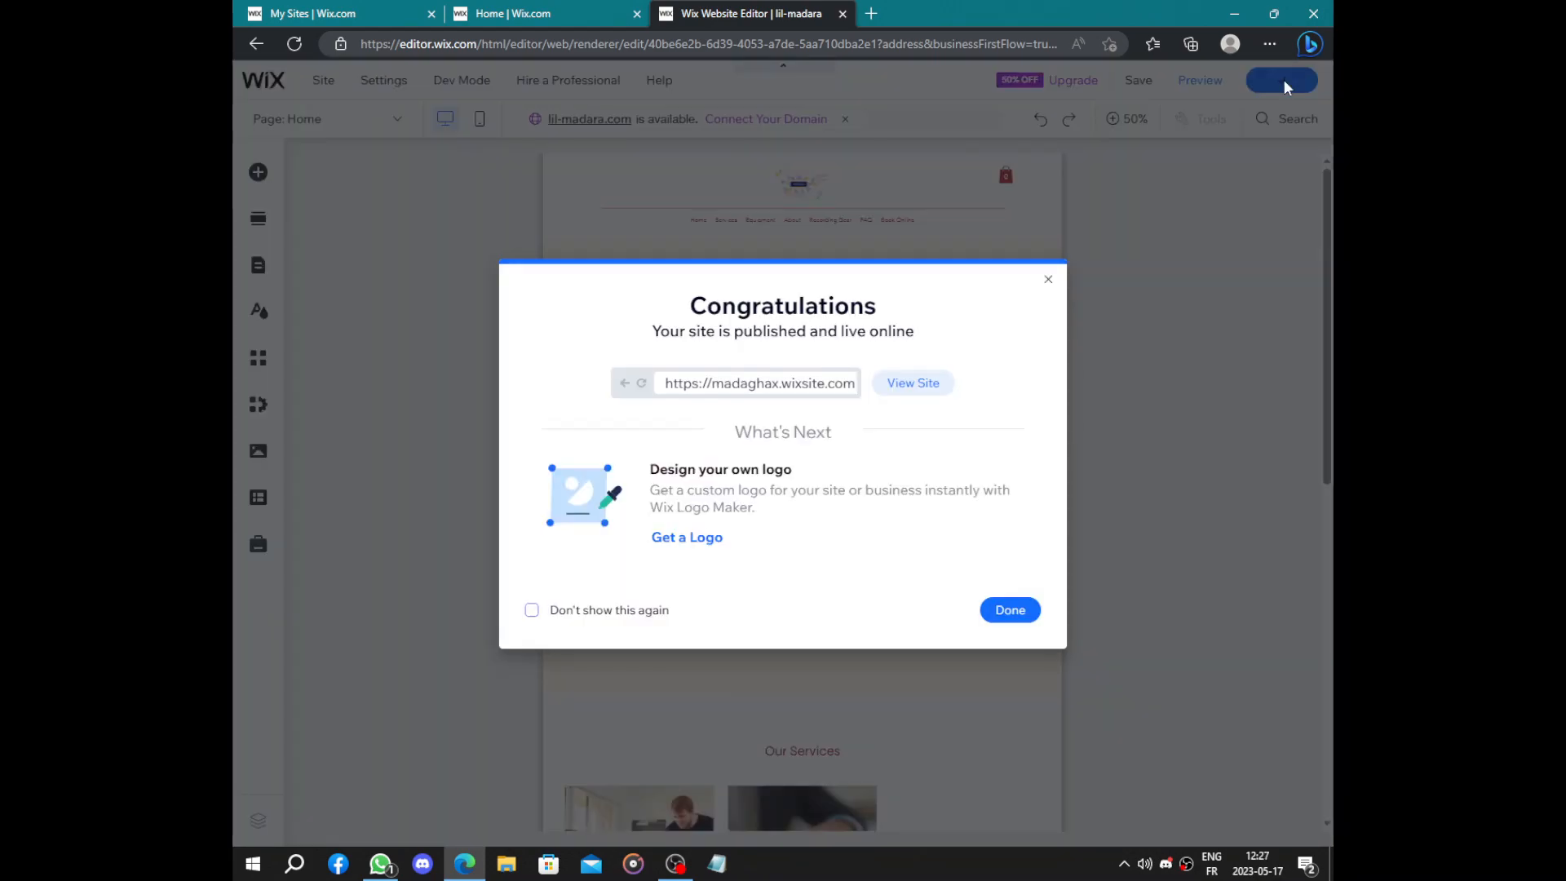
click(913, 384)
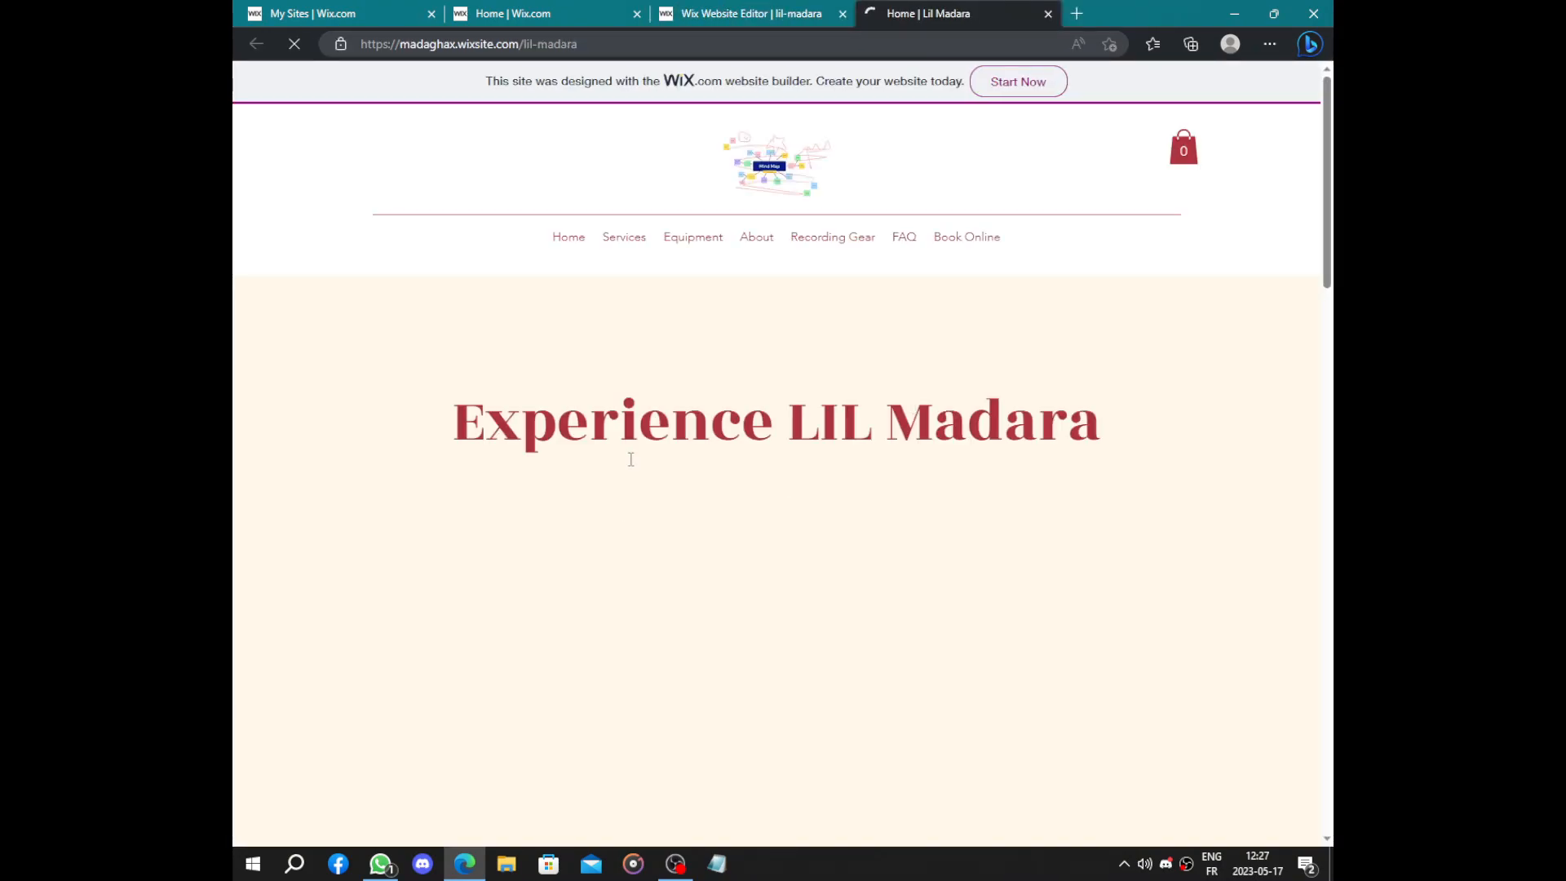
scroll(760, 217, down, 15)
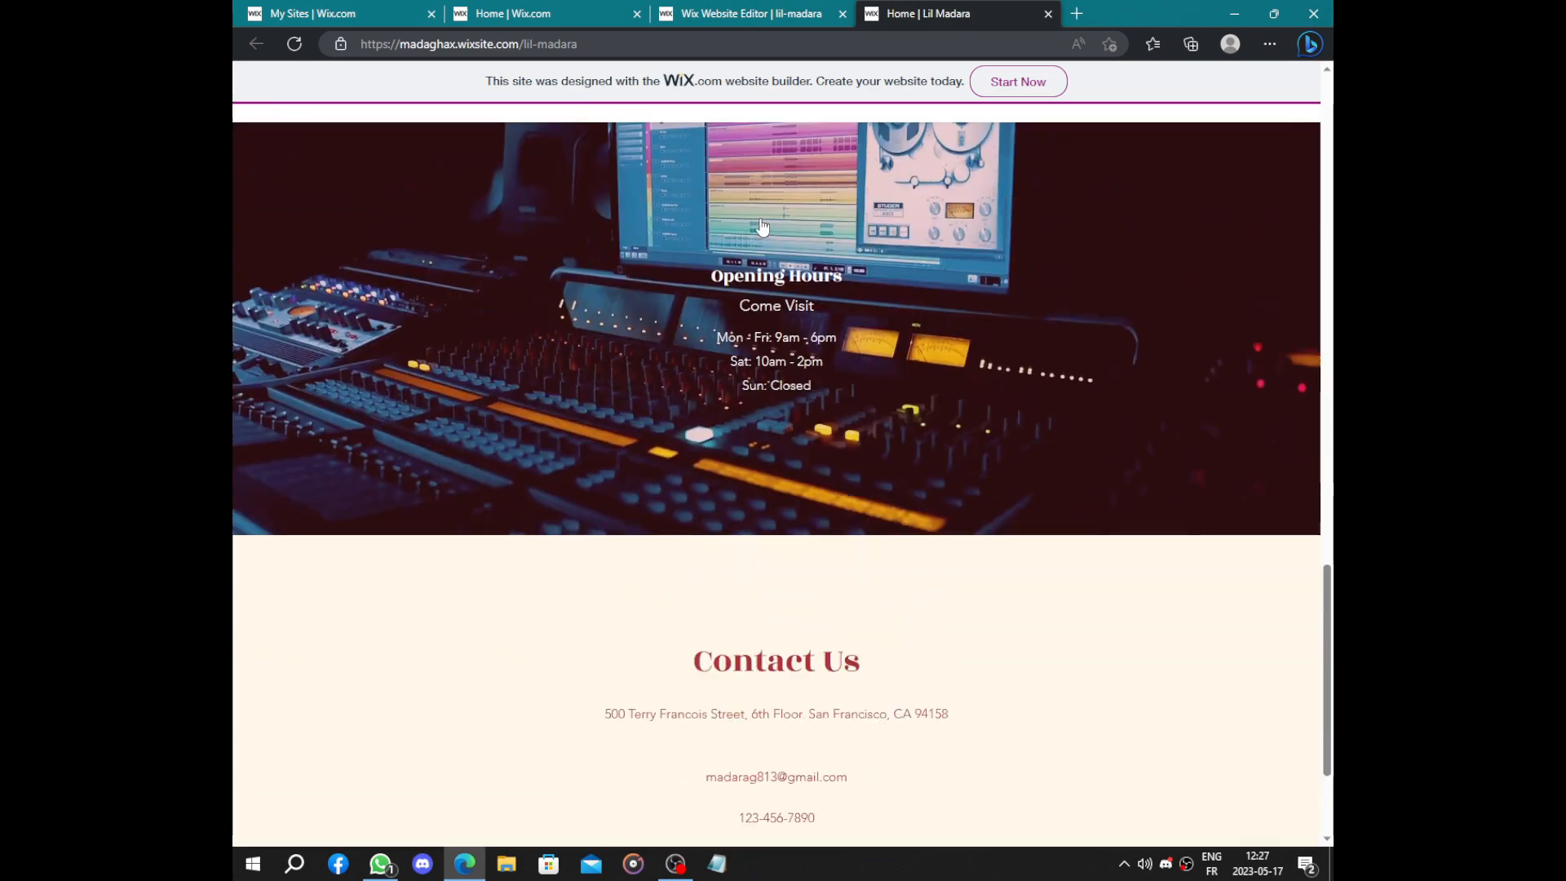
scroll(760, 217, up, 6)
scroll(761, 224, up, 9)
Step: Return to the website editor, dismiss the publishing confirmation and decline editing the mobile site
click(791, 13)
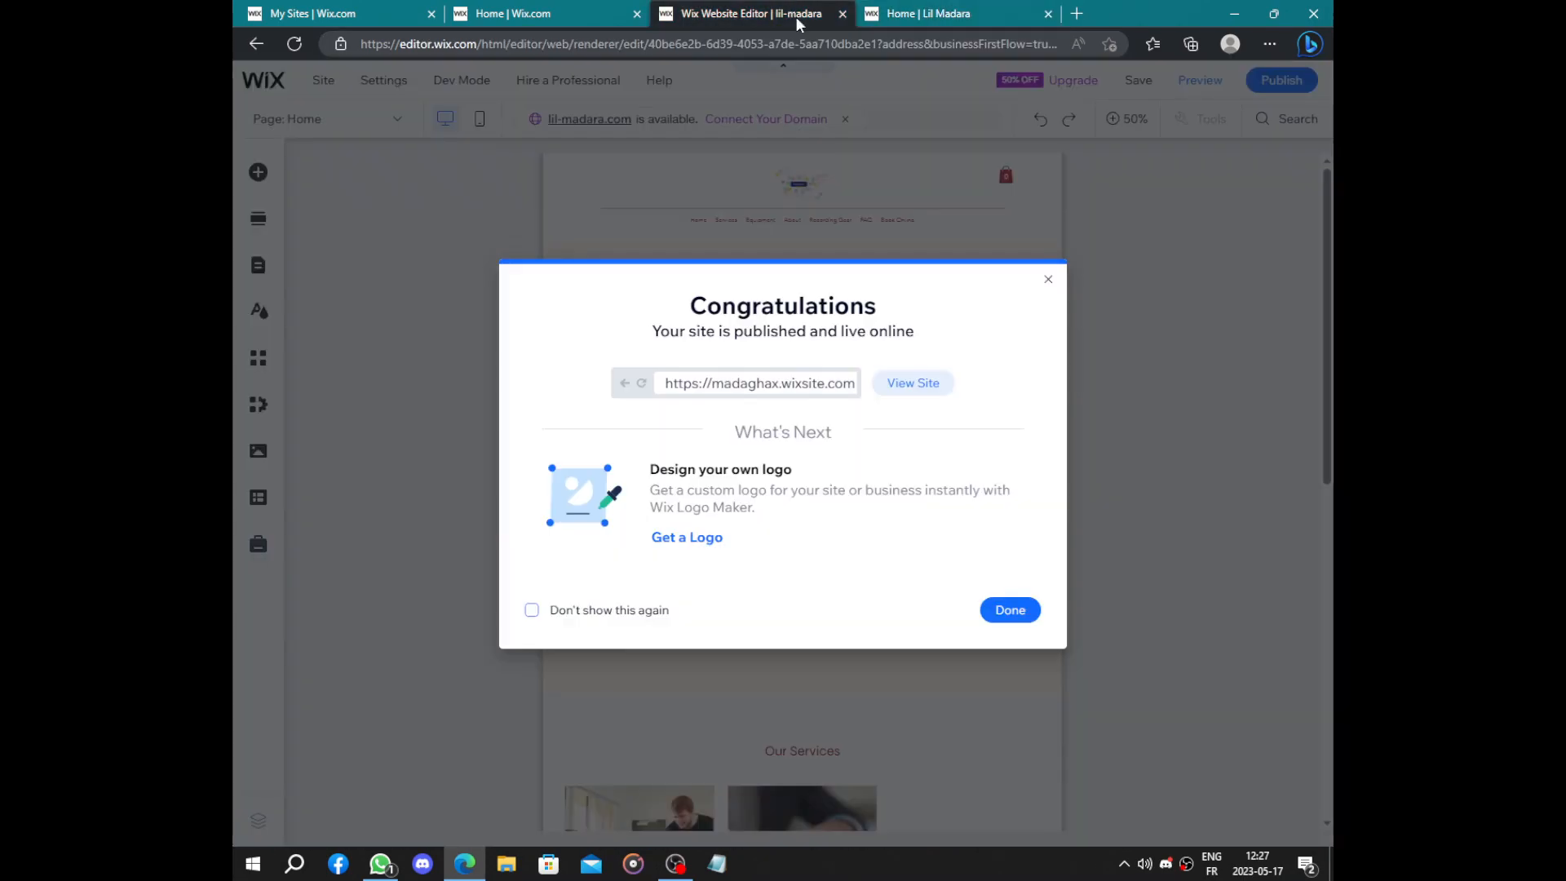
click(1010, 616)
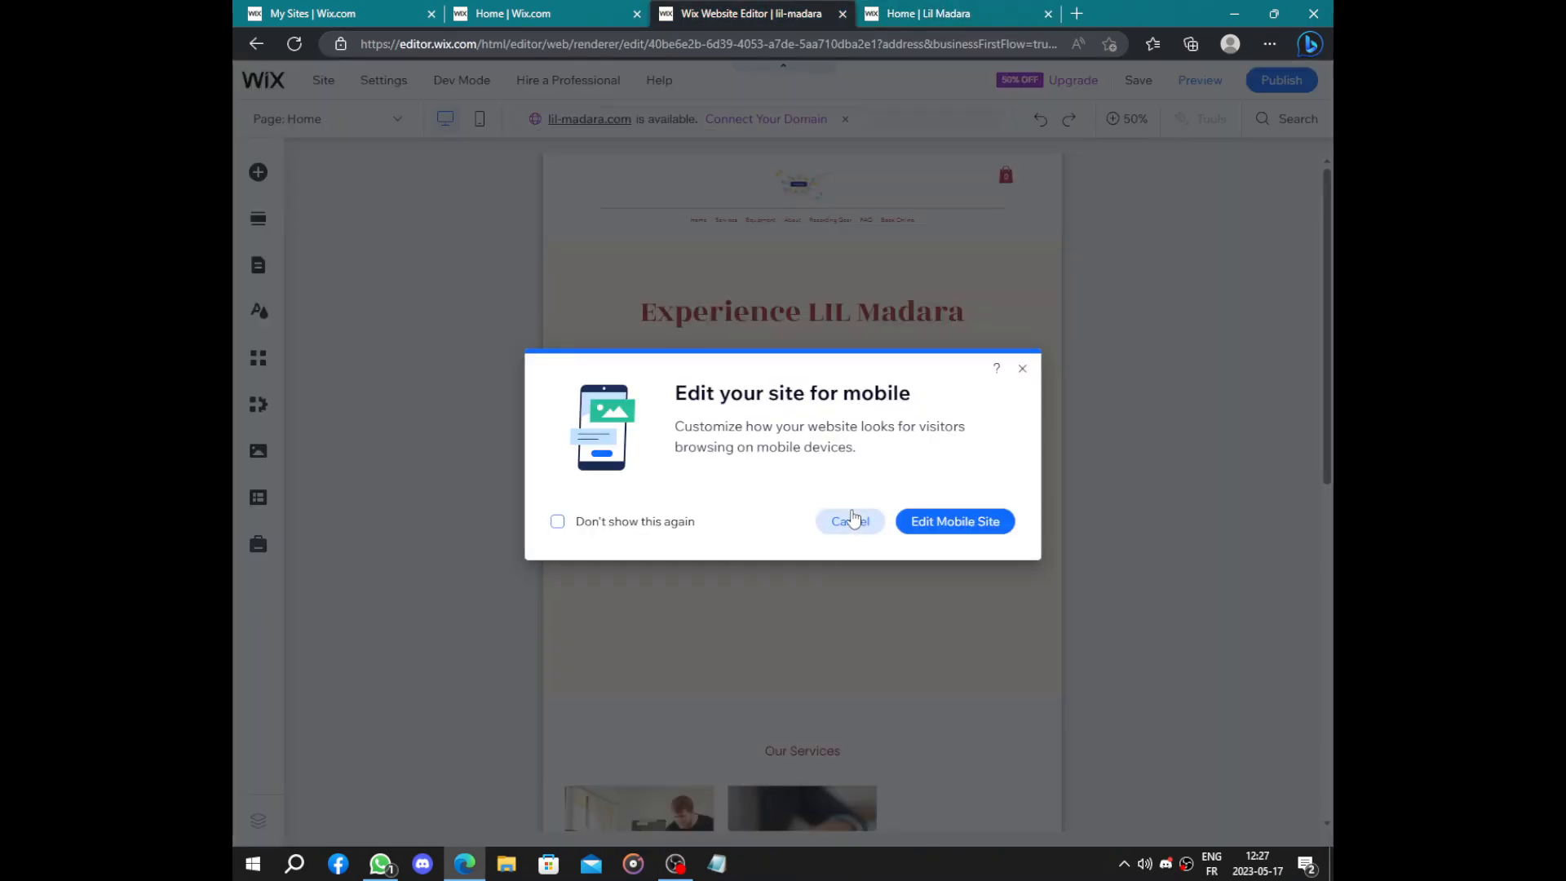
click(847, 517)
Step: Open the Get found on Google task from the business dashboard and reload the SEO setup page
click(562, 17)
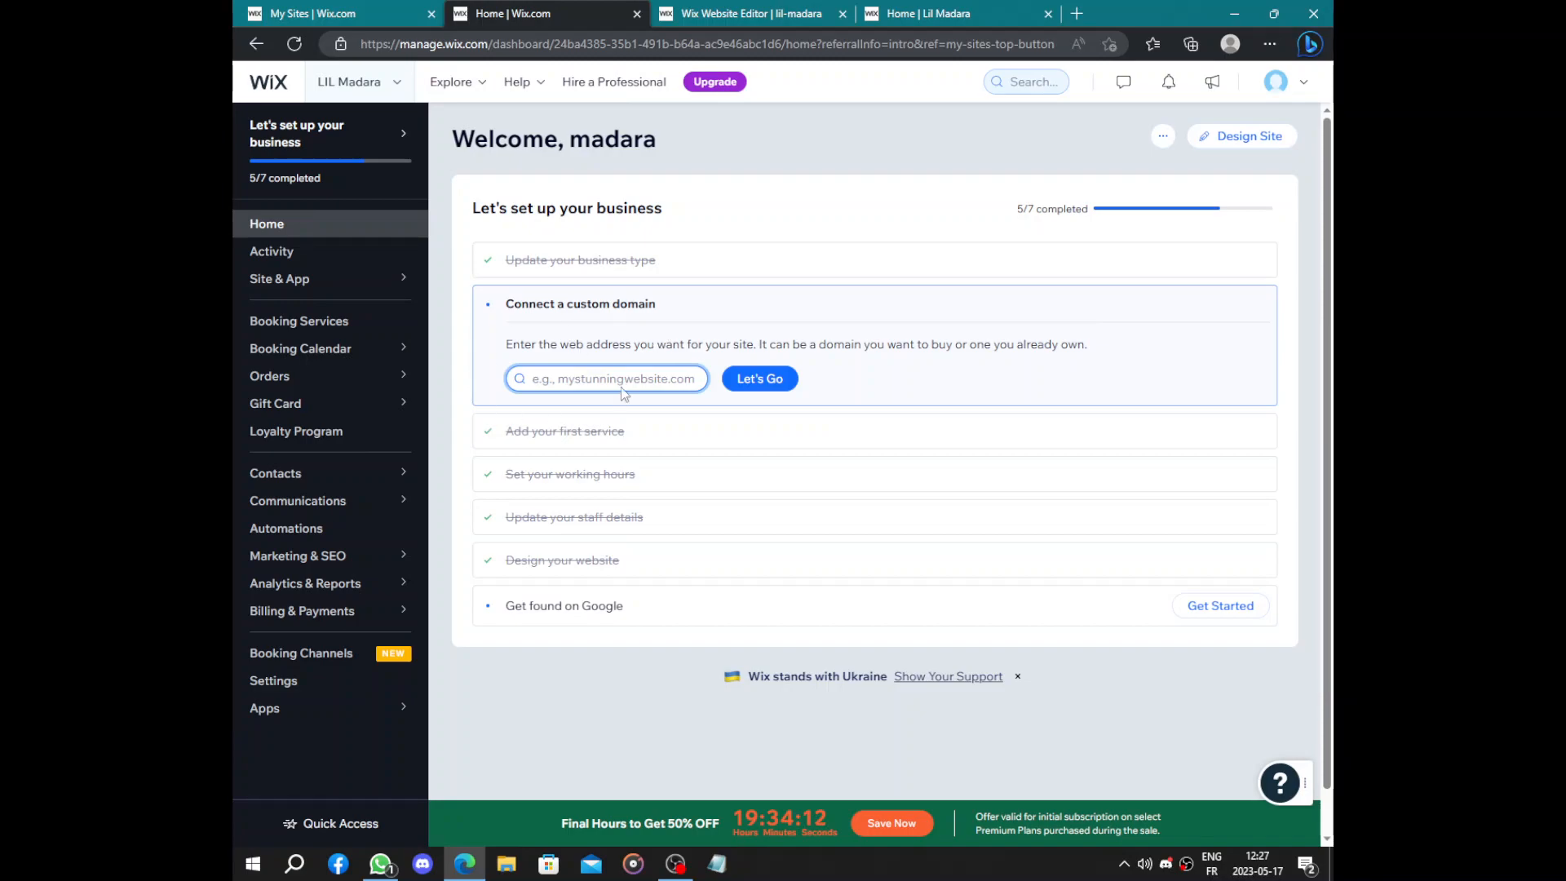
click(824, 606)
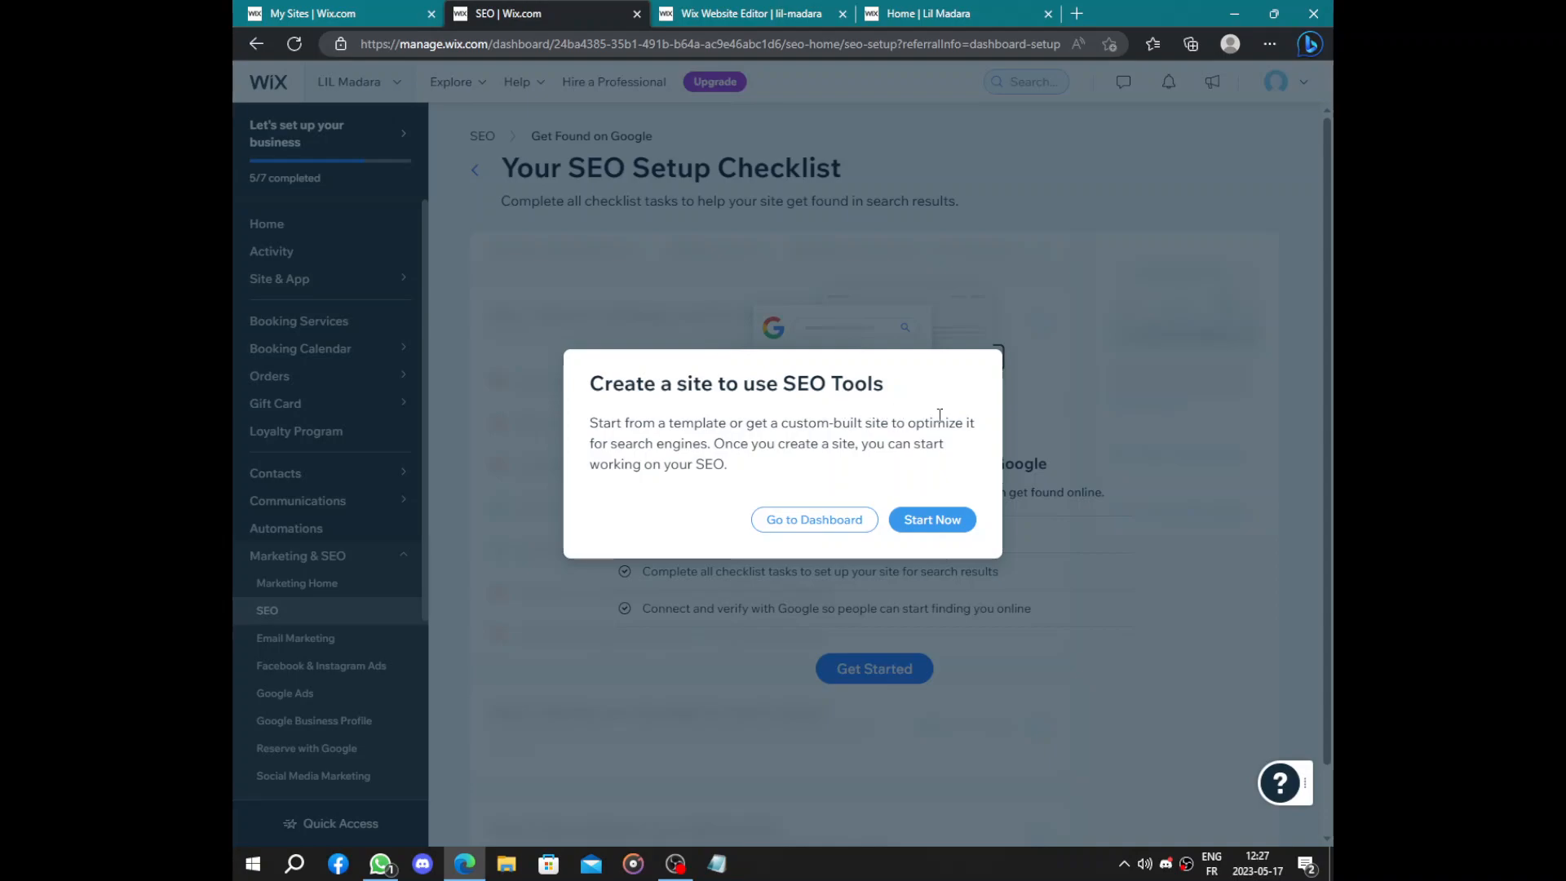
click(297, 44)
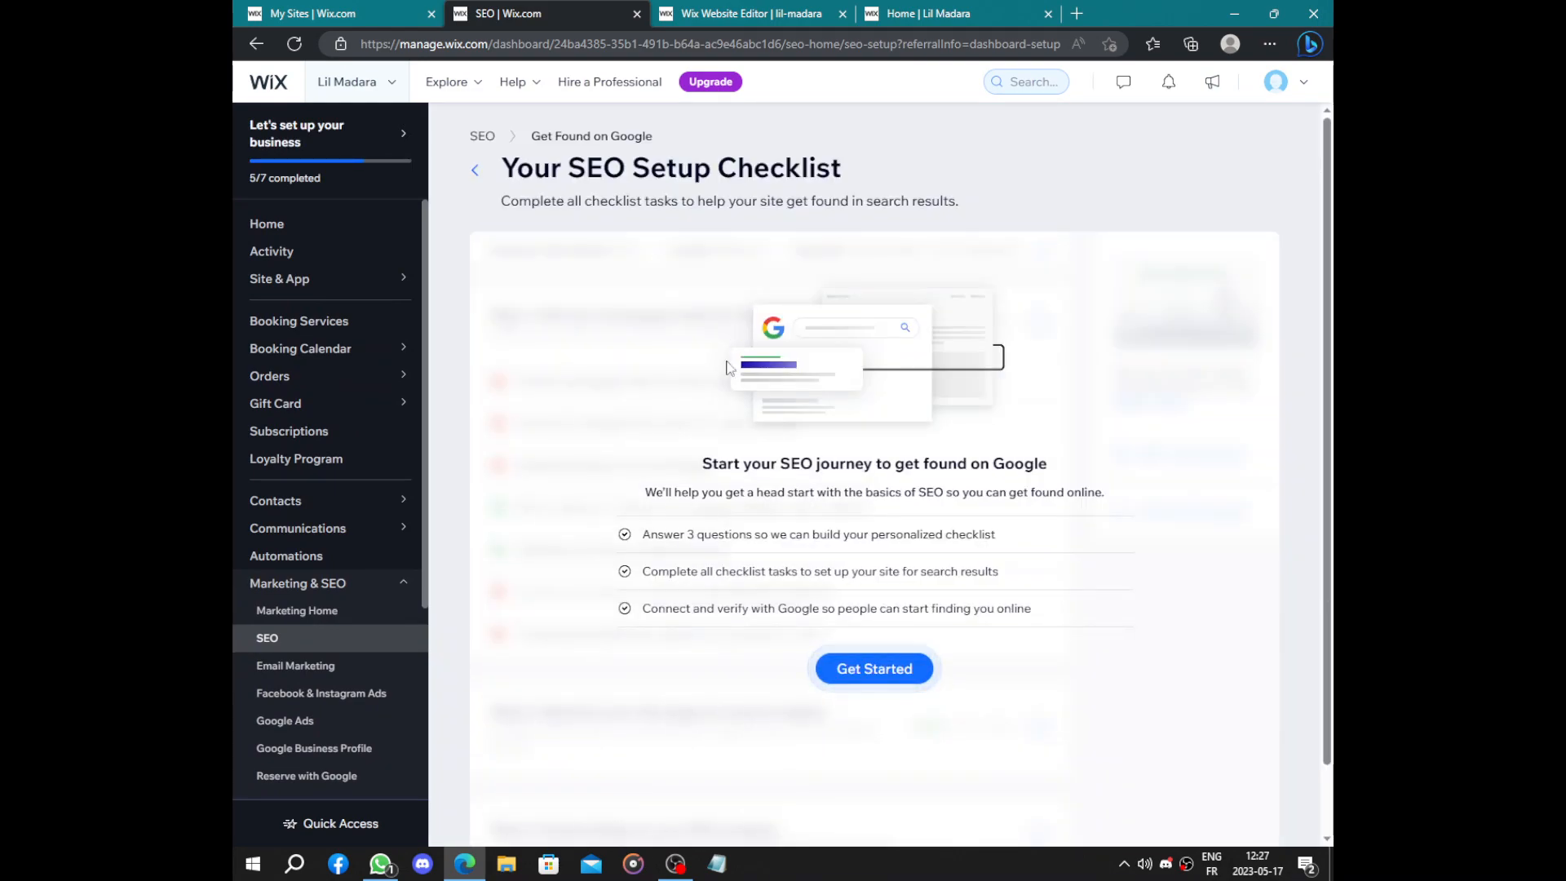
Step: Start the SEO setup and set the business or brand name to Madara
click(875, 669)
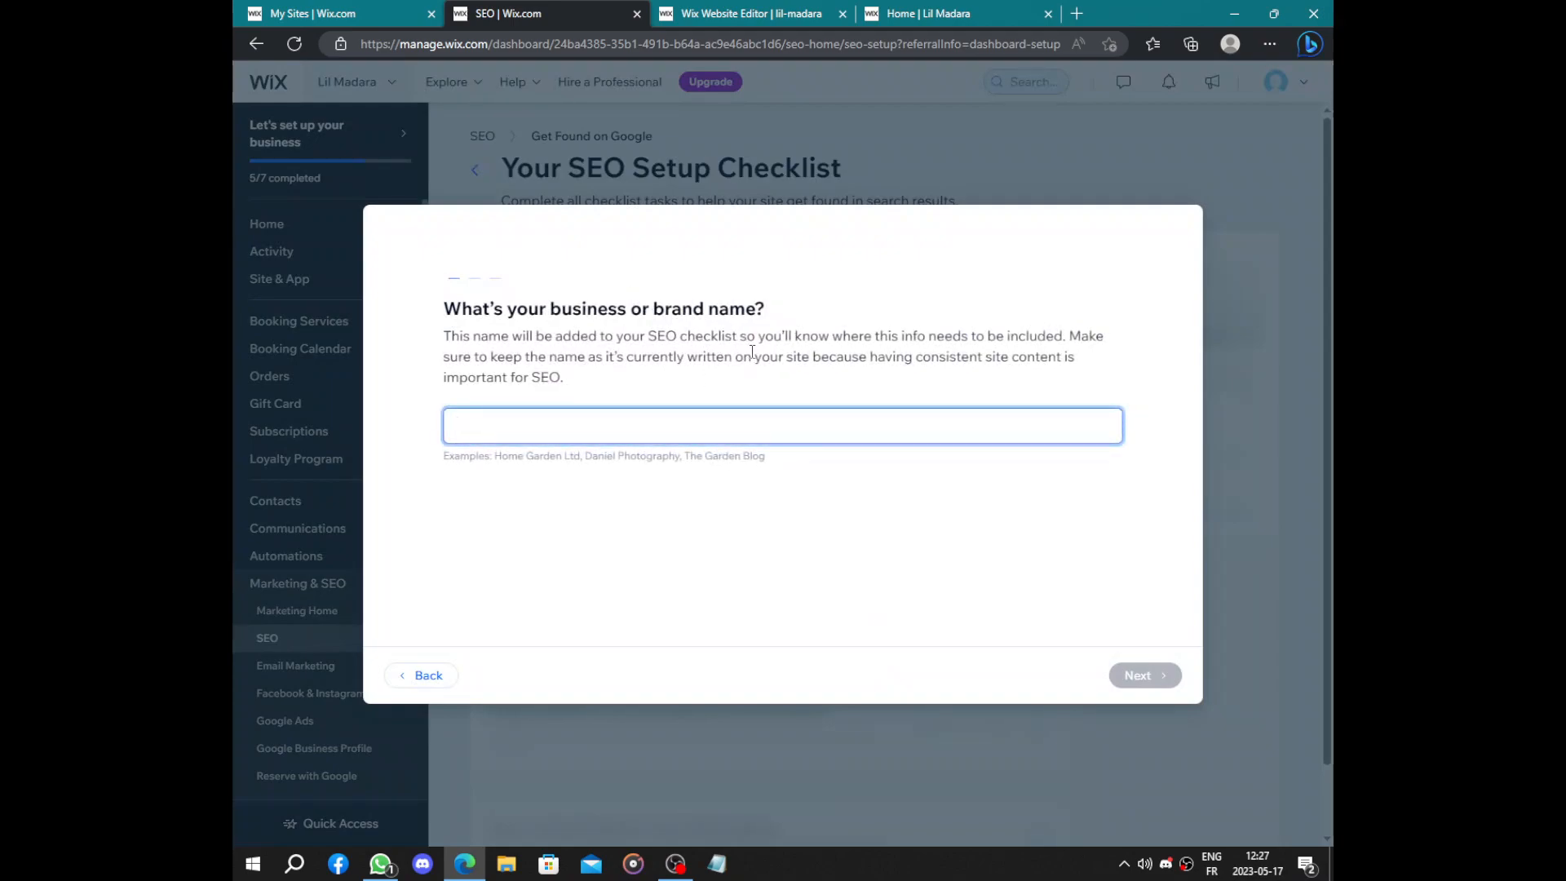
text(Madara)
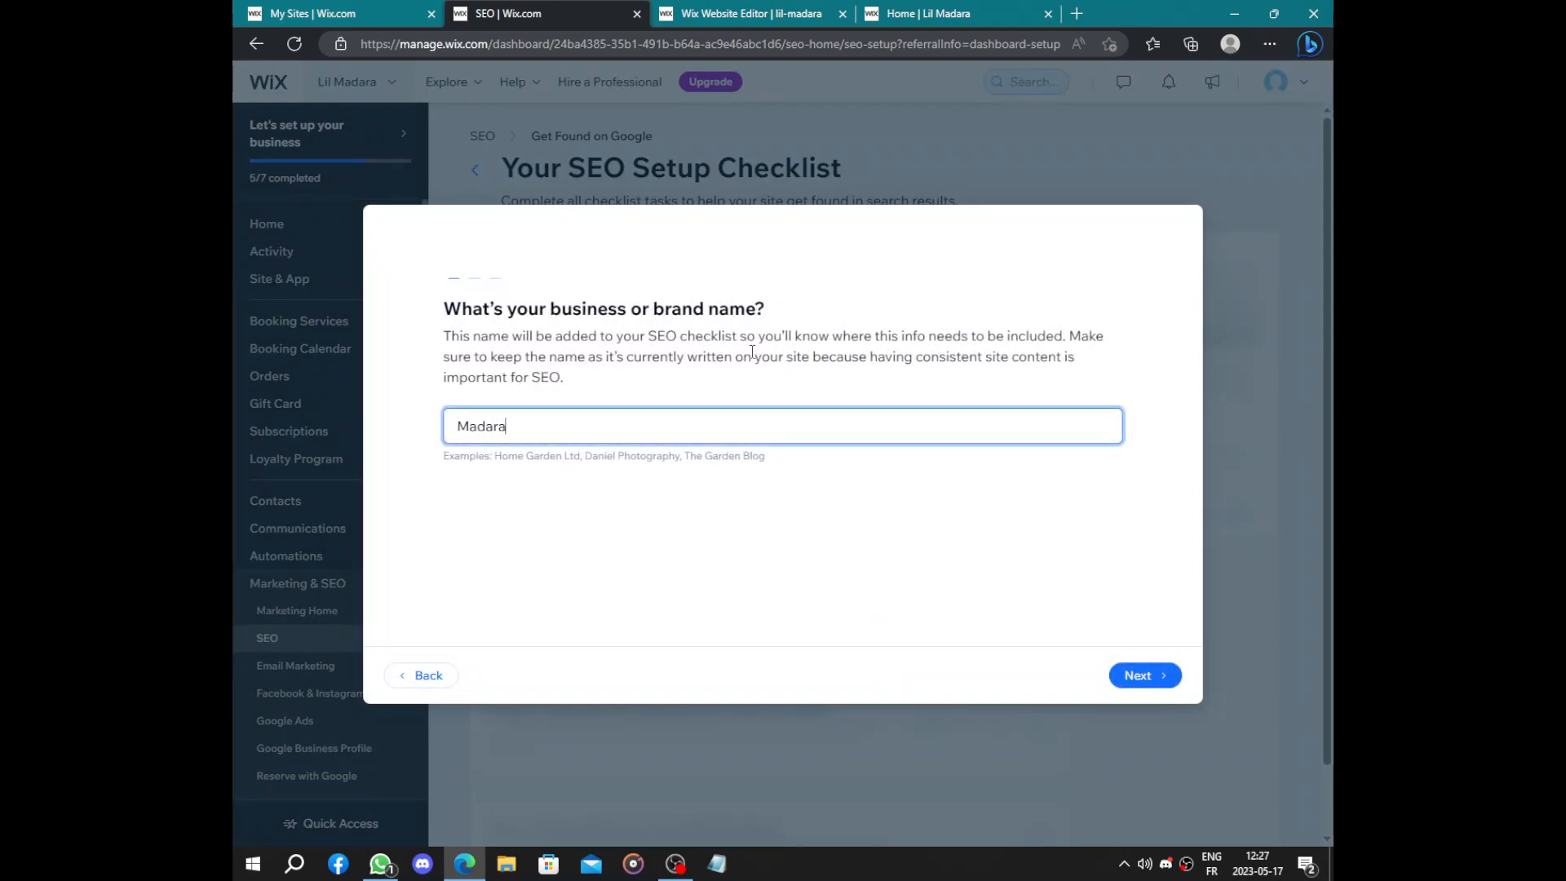
click(1162, 675)
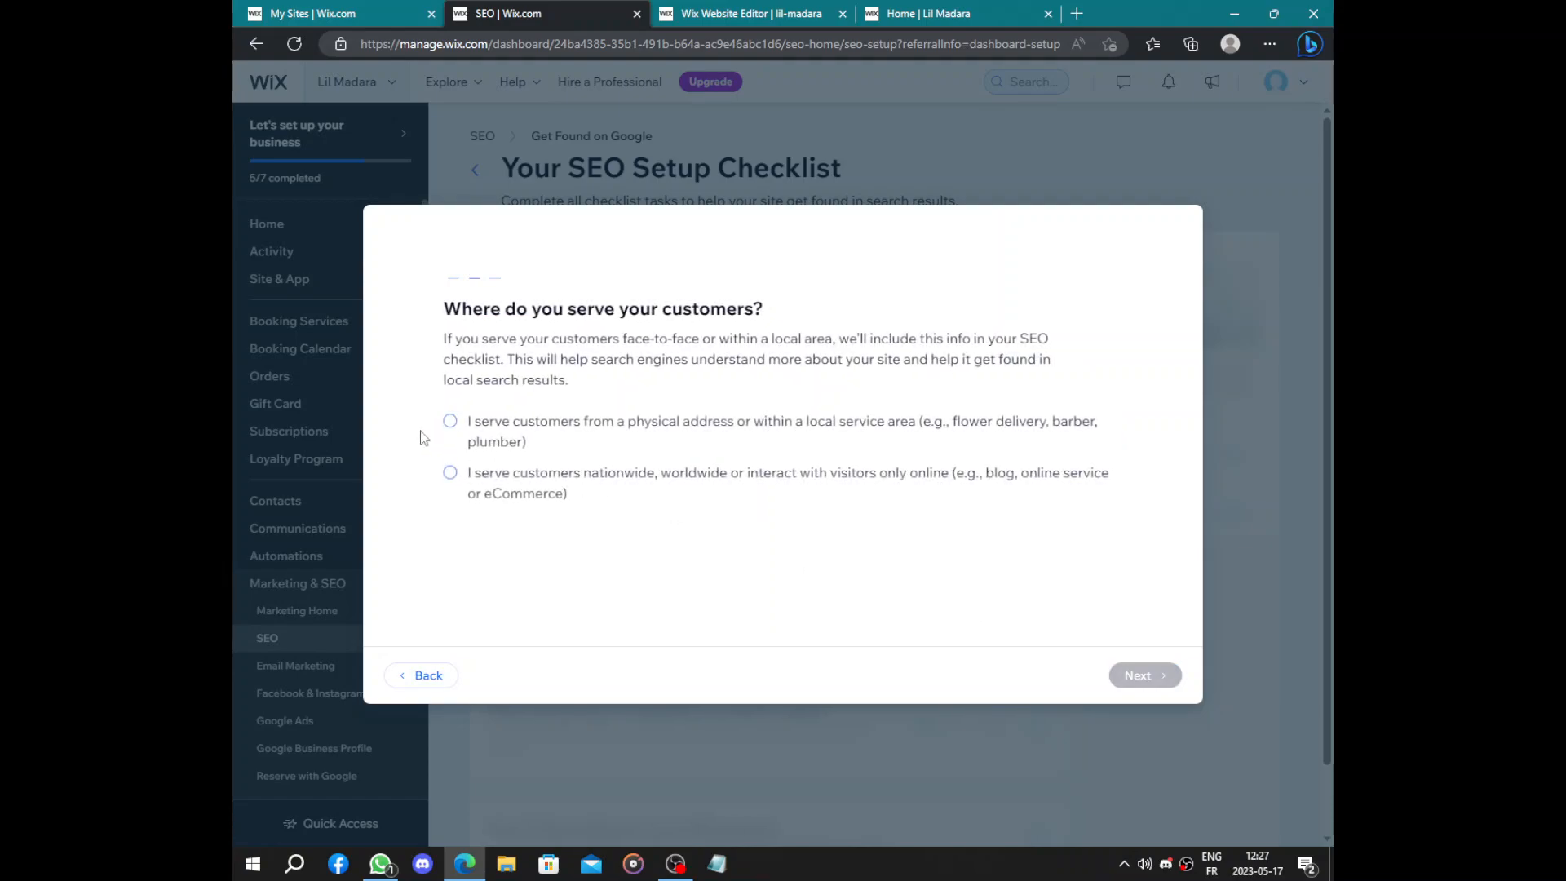
Step: Choose serving customers from a physical address or local service area, and enter 0000000 as the location
click(450, 473)
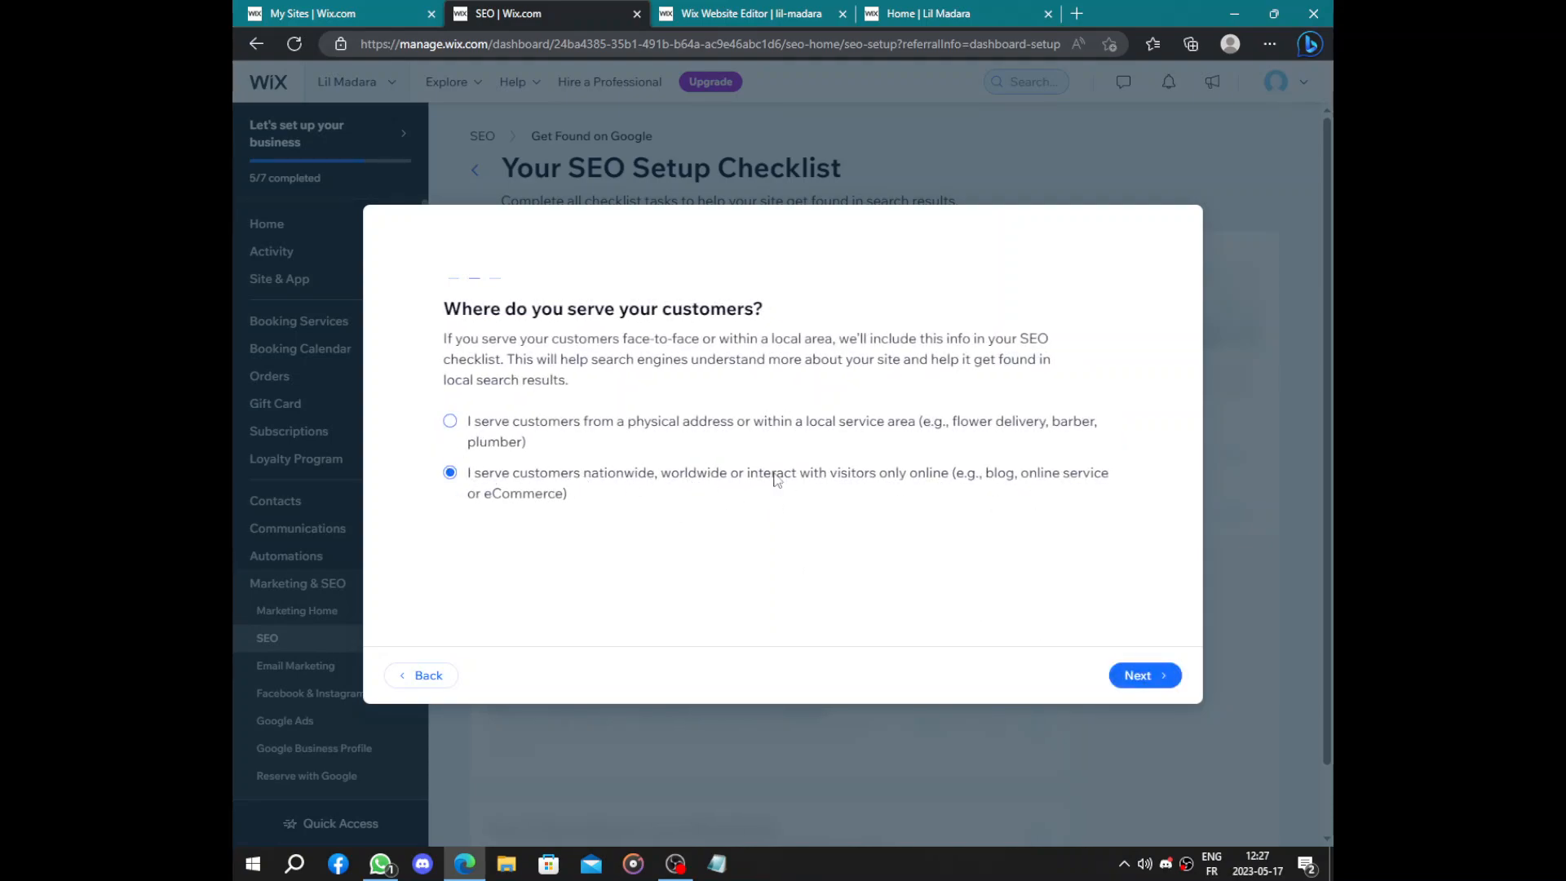
click(498, 445)
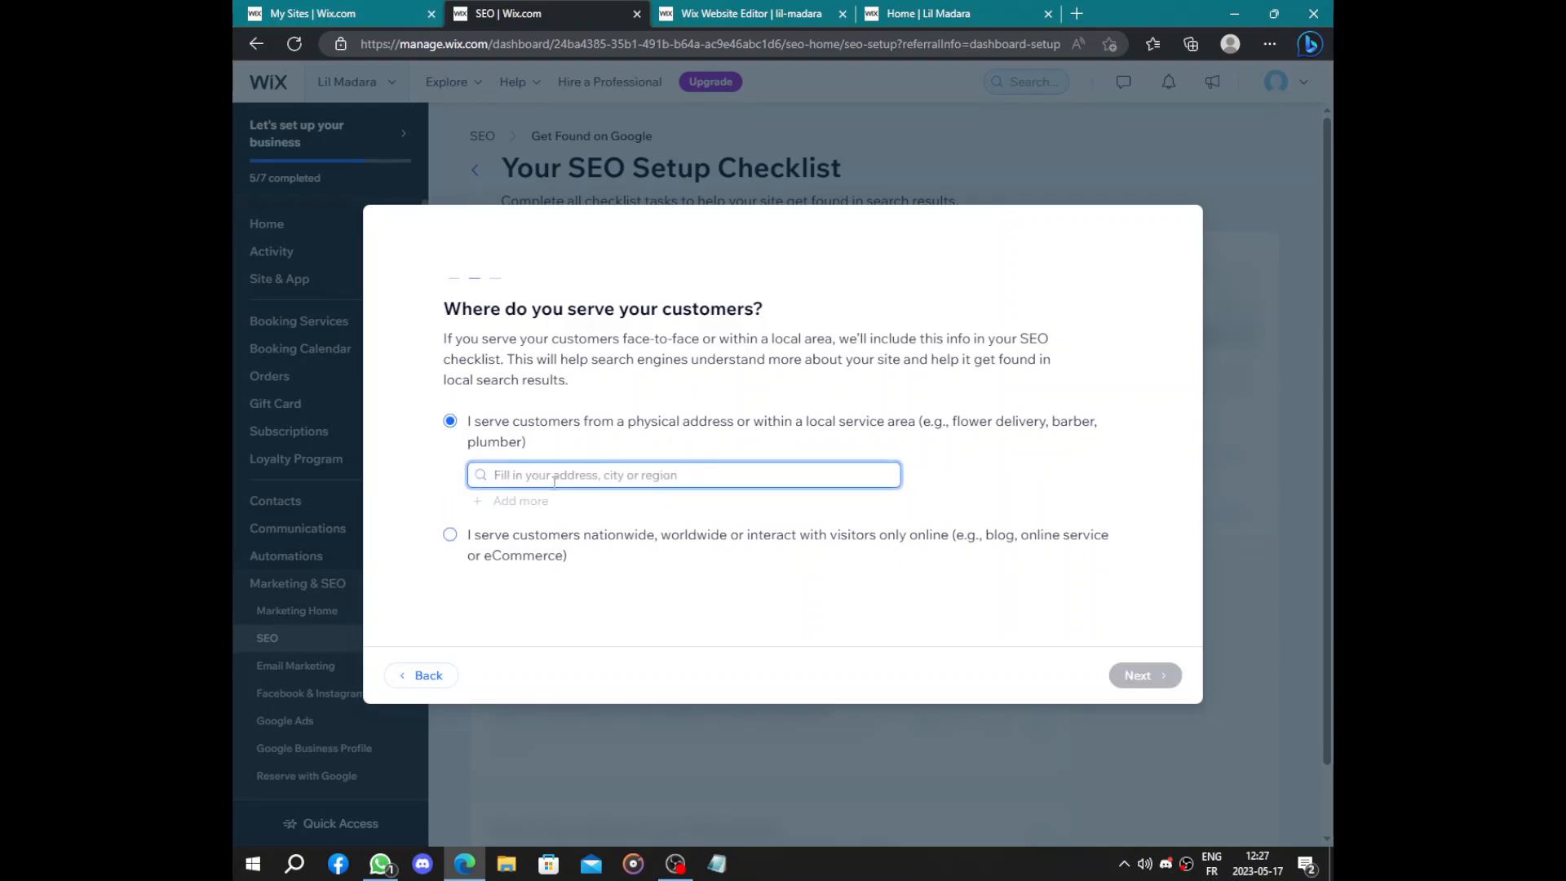
text(0000000)
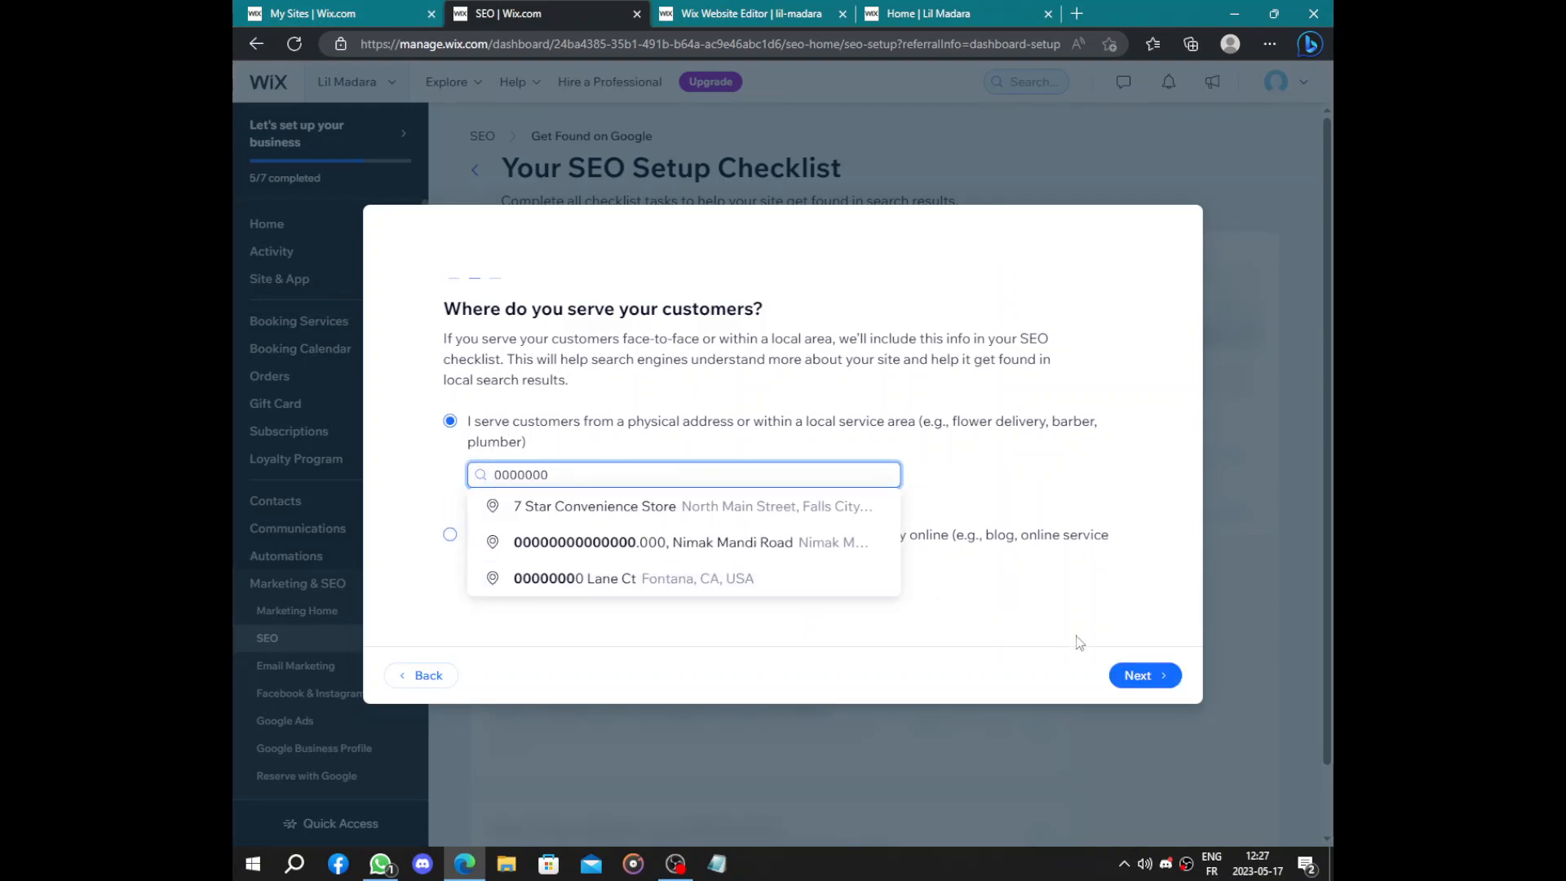
click(1142, 676)
Step: Add "Madara studio" as the SEO keyword and generate the checklist
drag(433, 325, 322, 297)
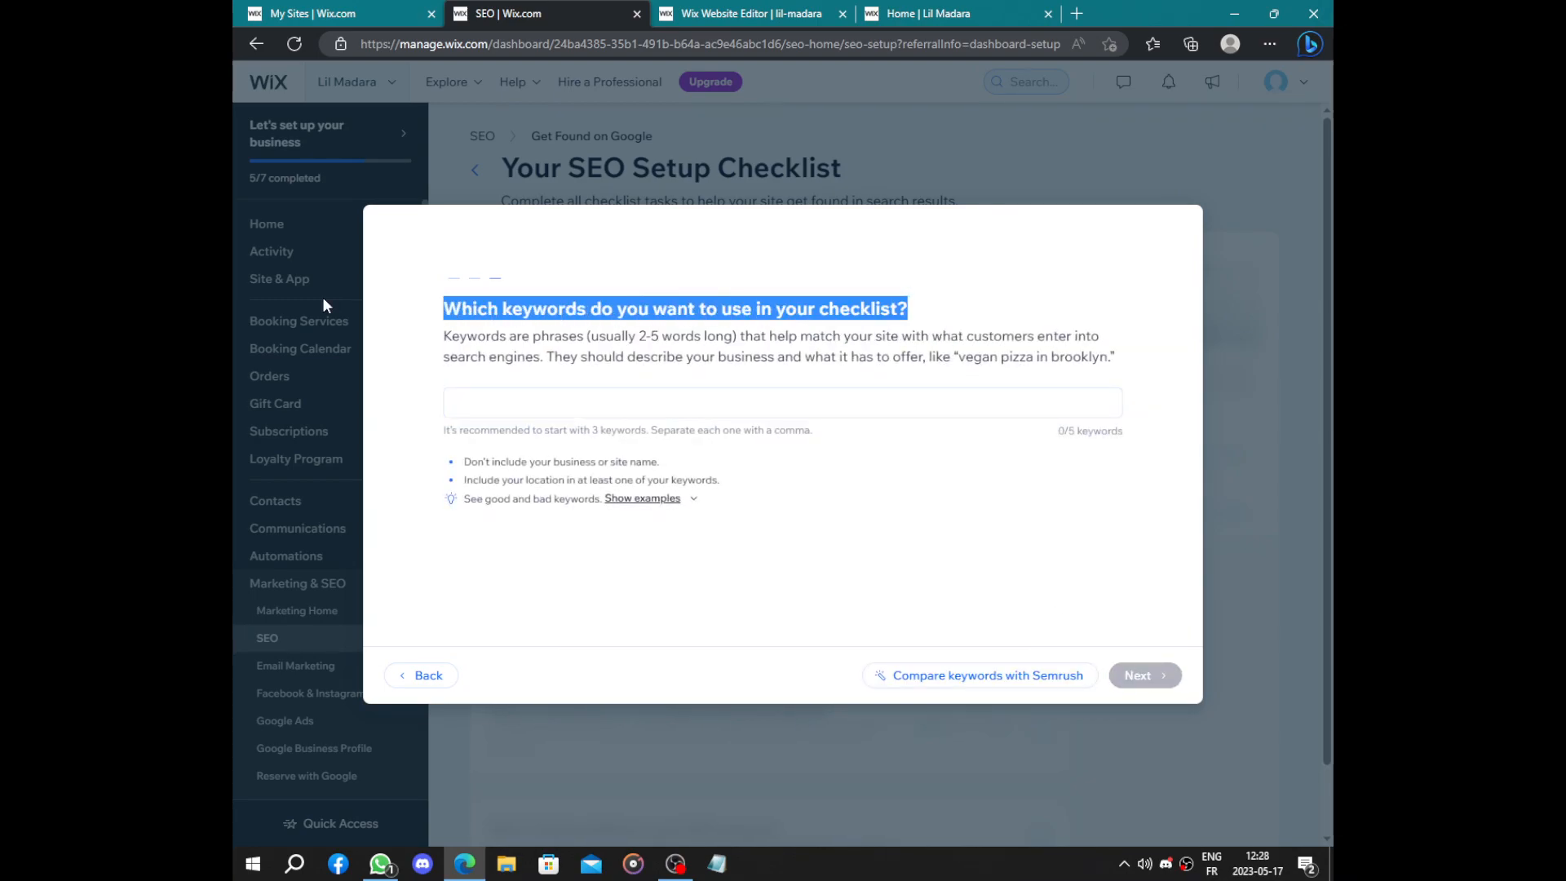
click(527, 398)
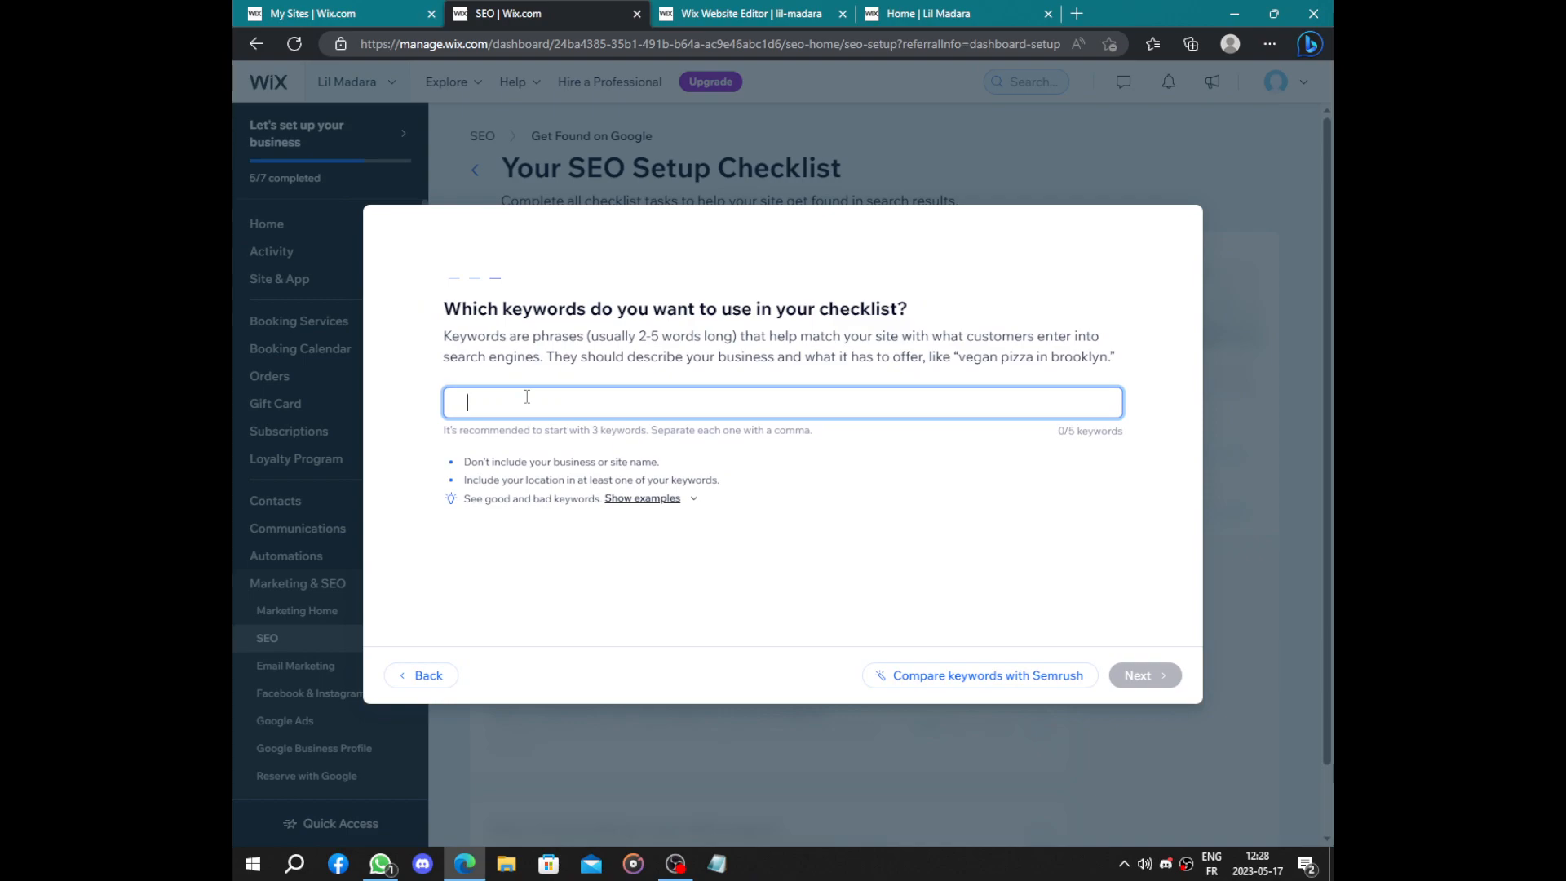
text(Madara studio)
key(ctrl+a)
key(BackSpace)
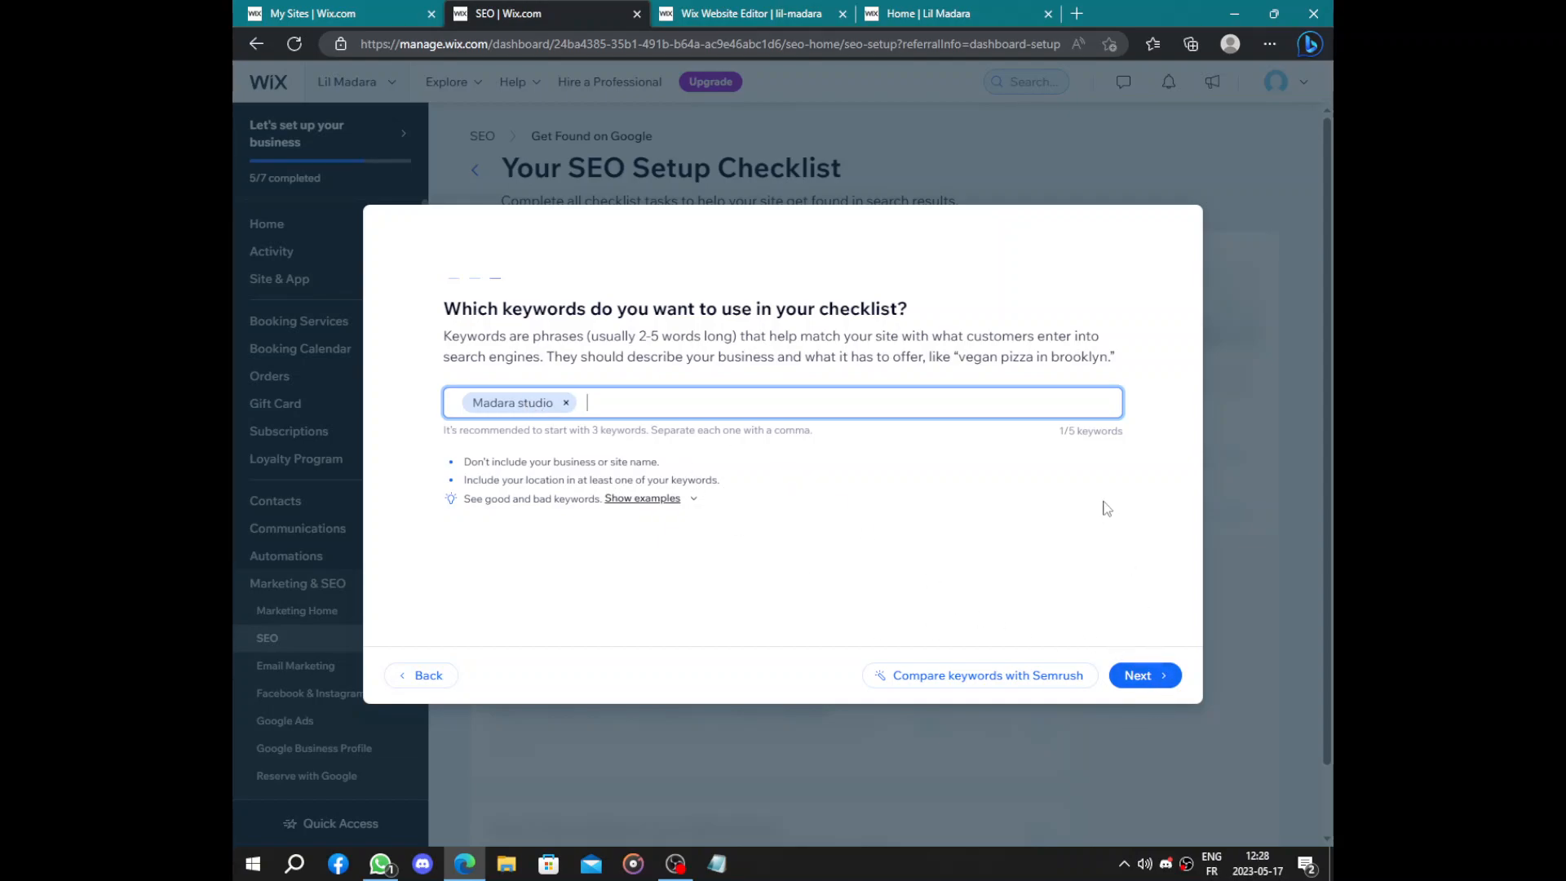
click(1142, 673)
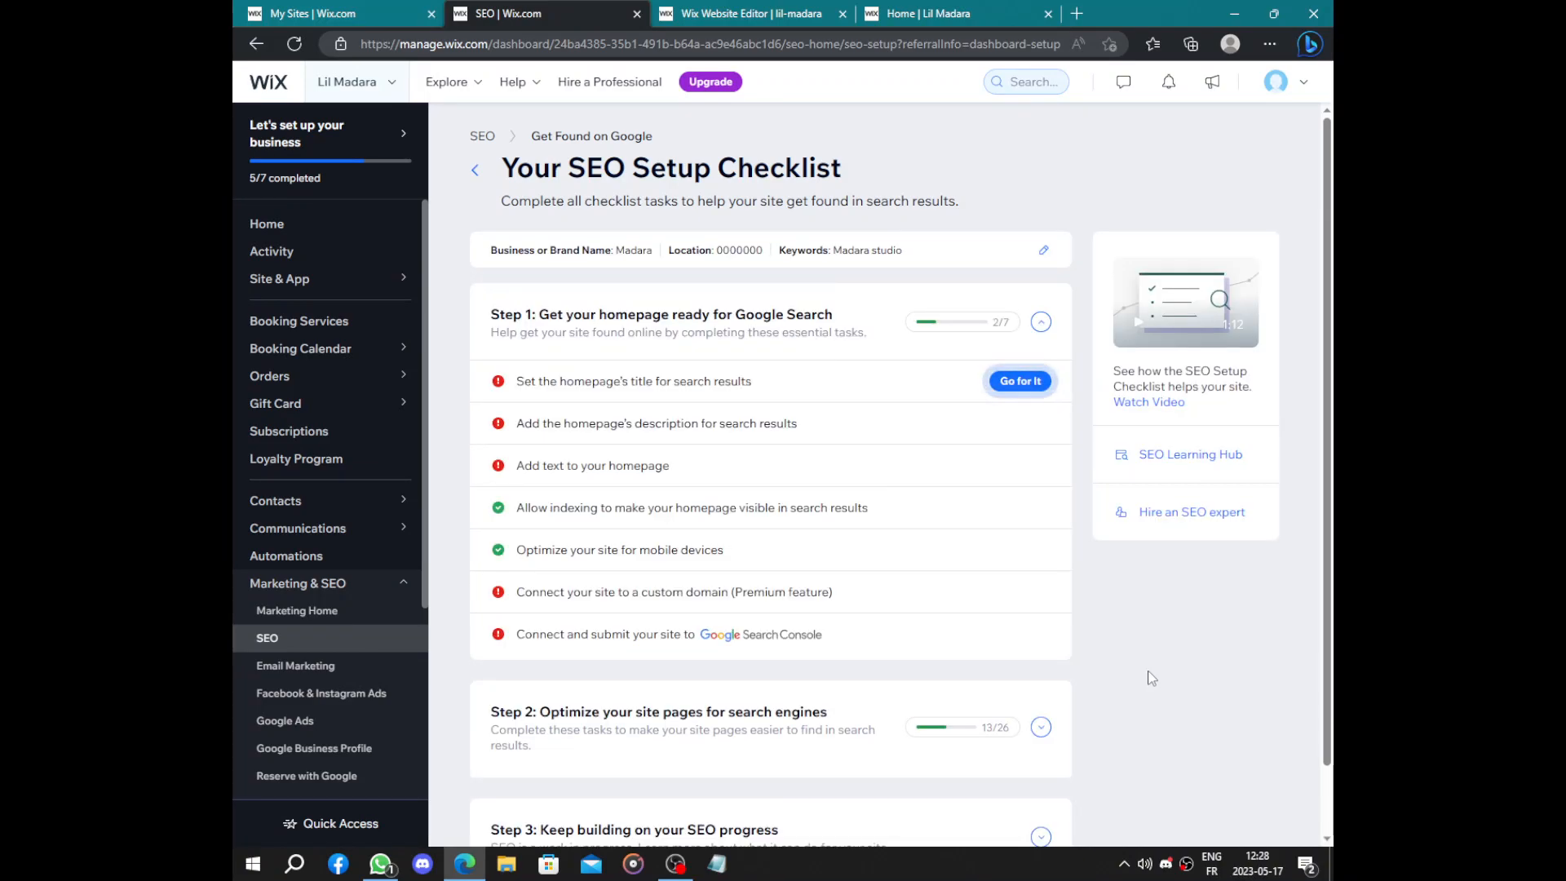
Step: Apply and publish "Madara | Madara studio" as the homepage's title for search results
scroll(798, 508, down, 1)
scroll(798, 507, up, 1)
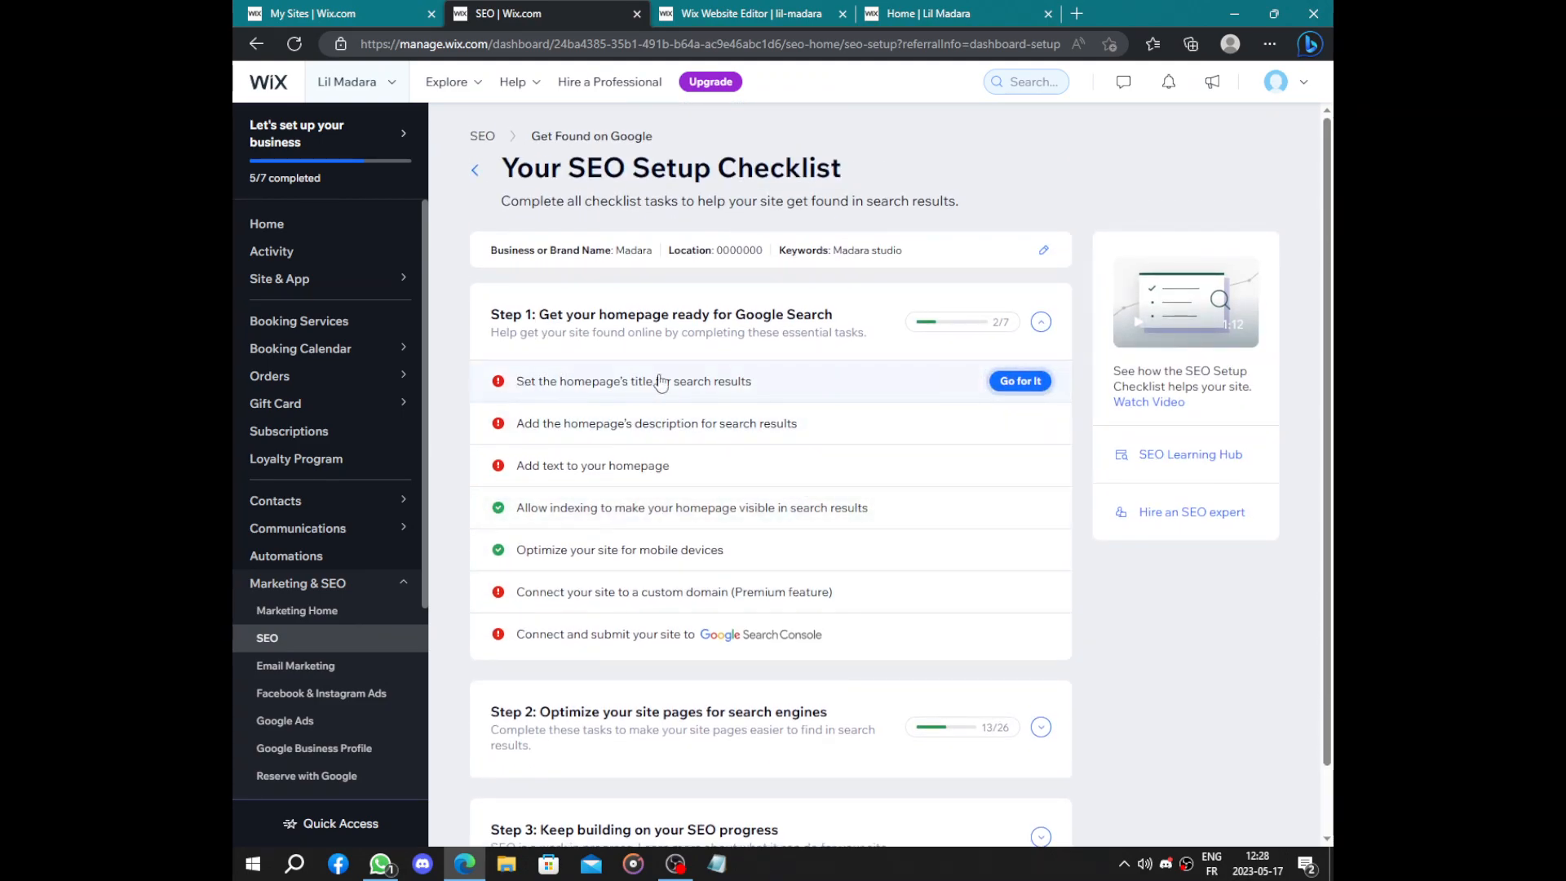
click(731, 385)
click(523, 490)
click(549, 548)
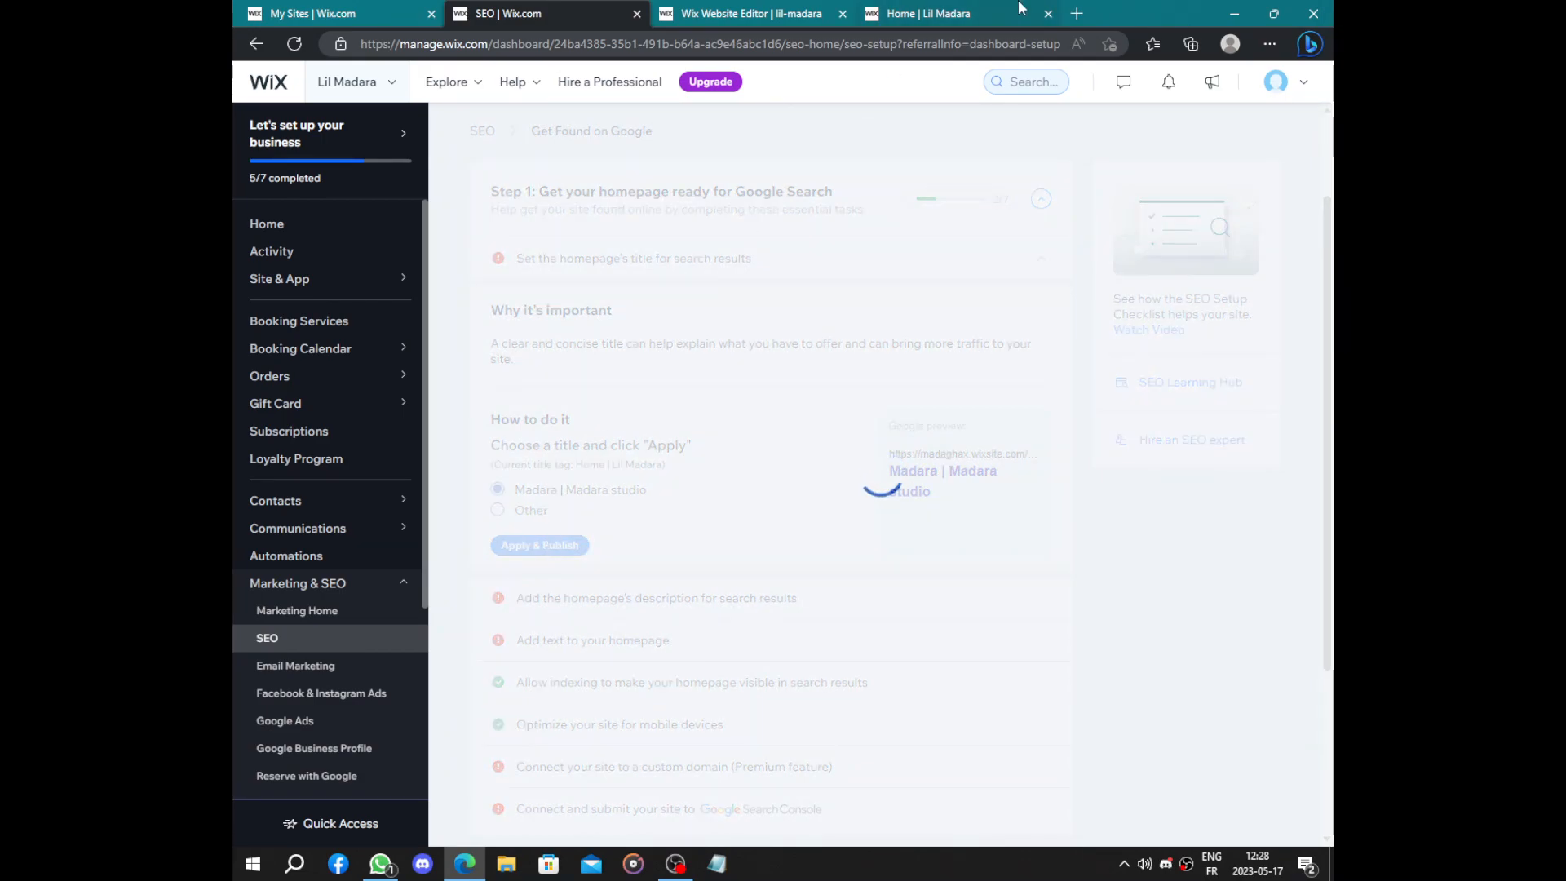
Step: Reload the live site to check its page title, and return to the SEO checklist
click(938, 15)
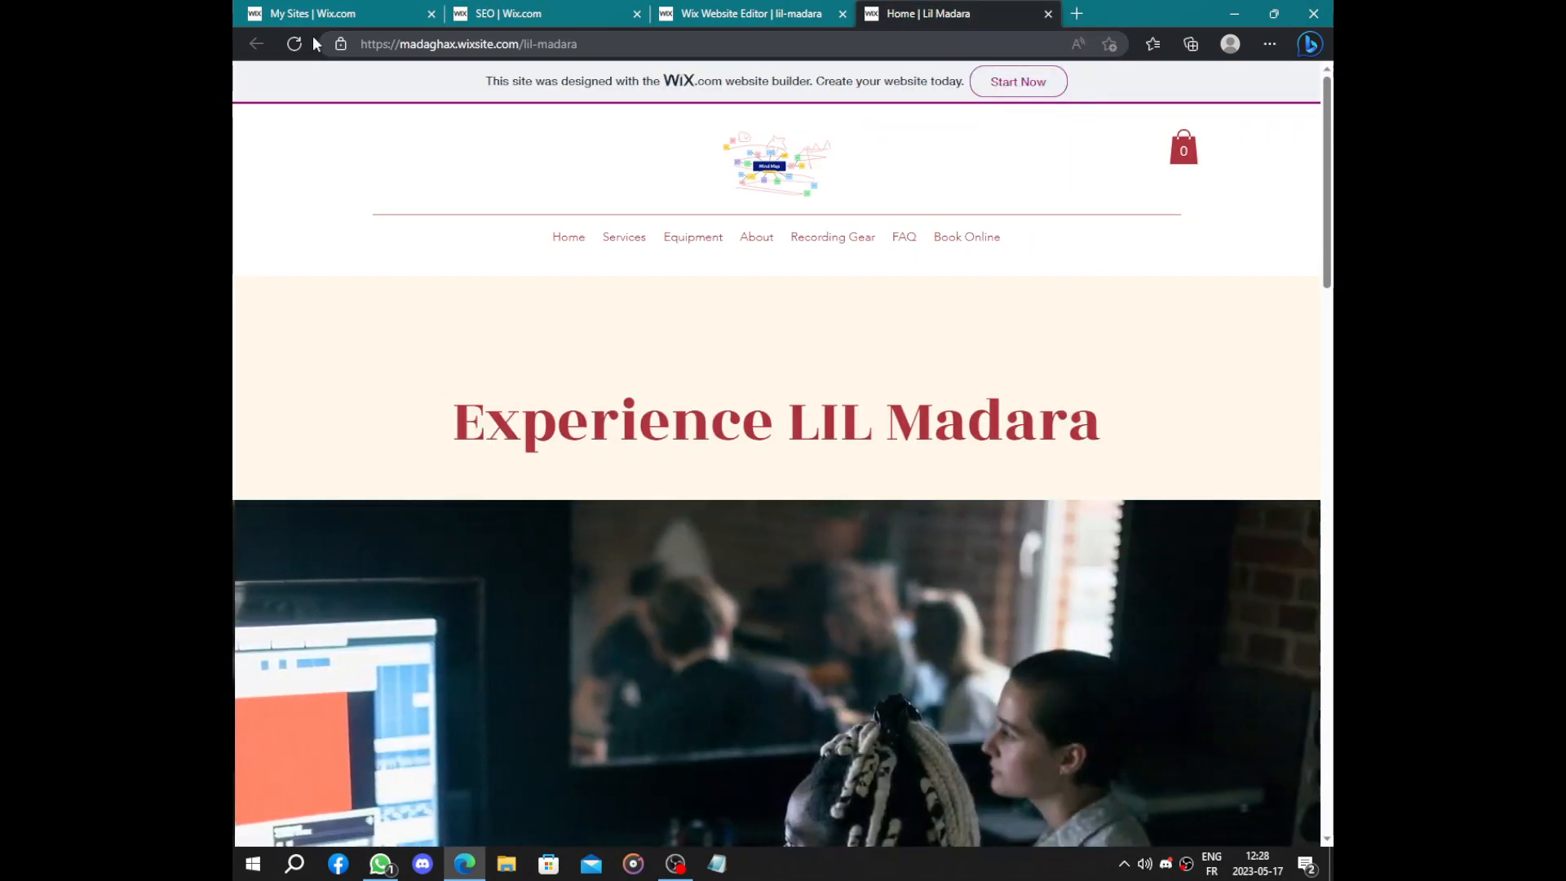
click(294, 44)
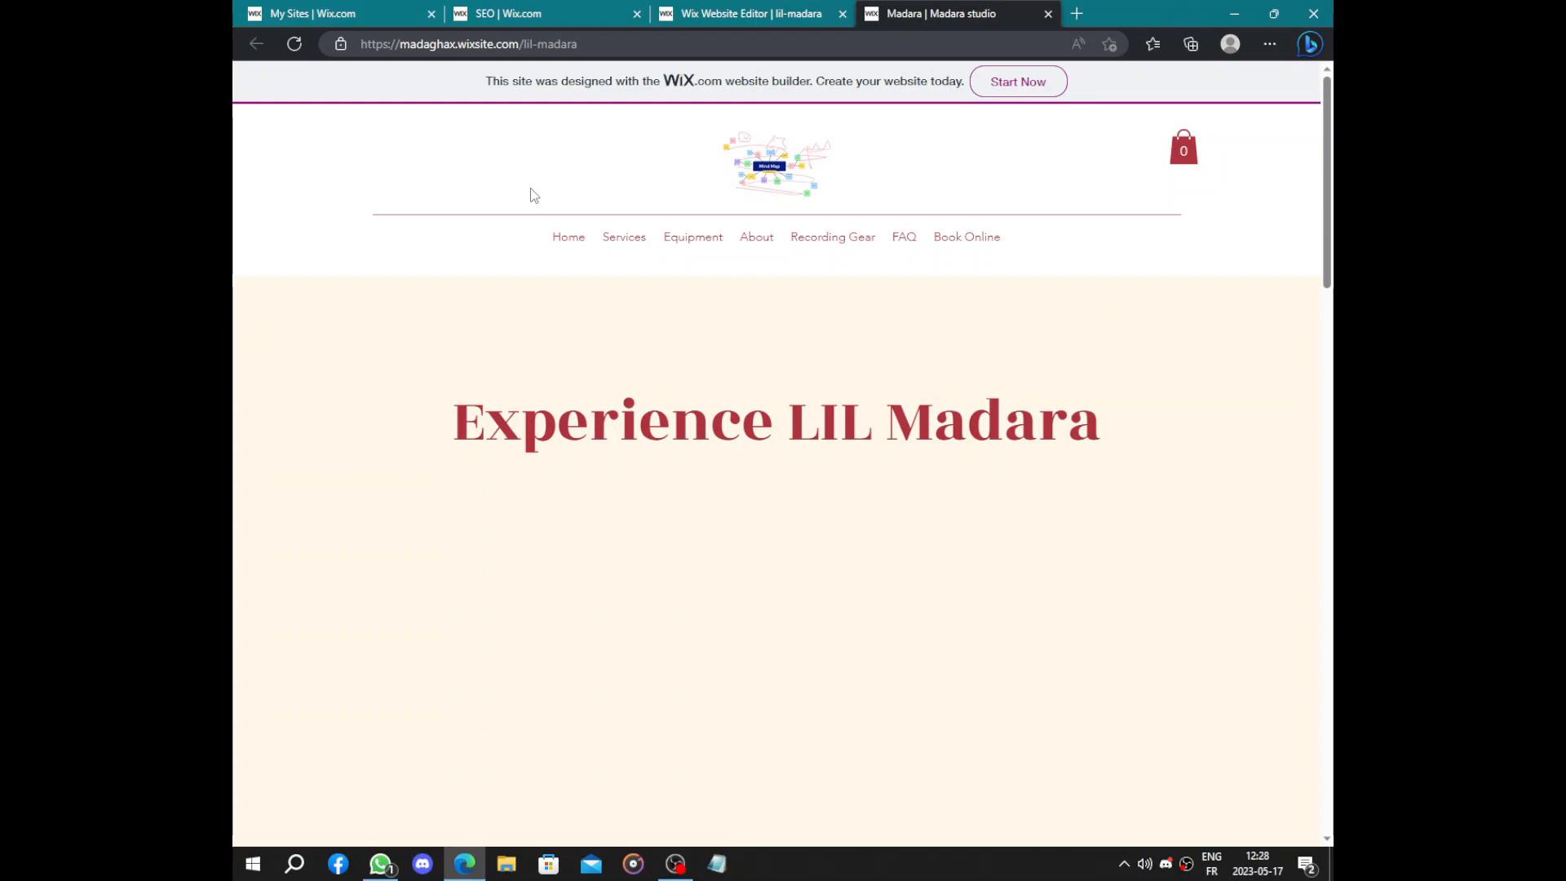
click(579, 11)
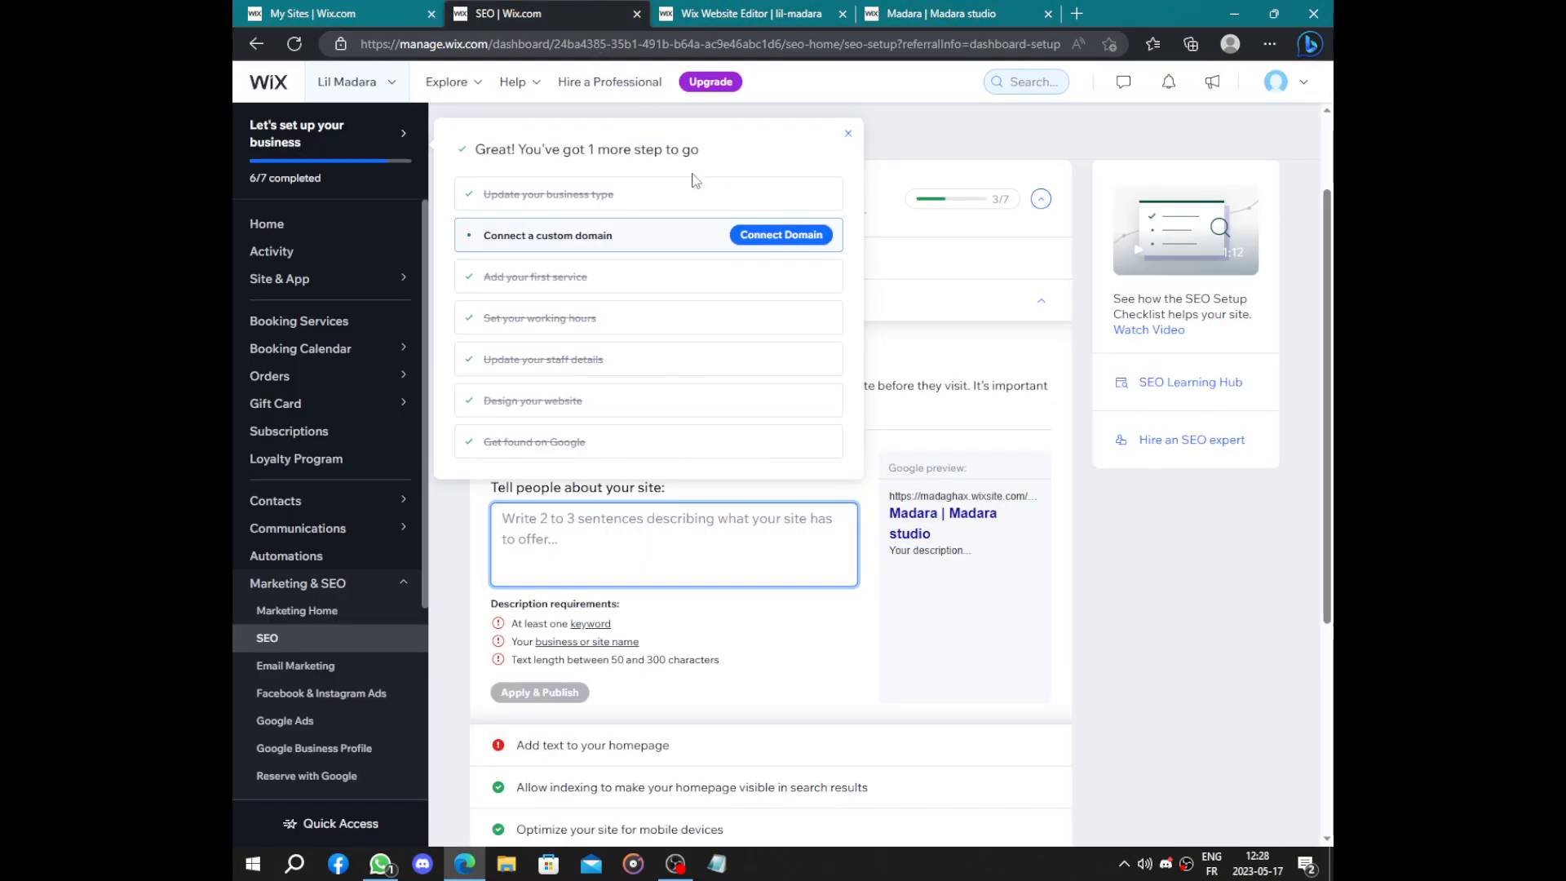
Step: Close the business setup progress list and examine the requirements for the homepage's search description
click(849, 133)
scroll(751, 283, down, 1)
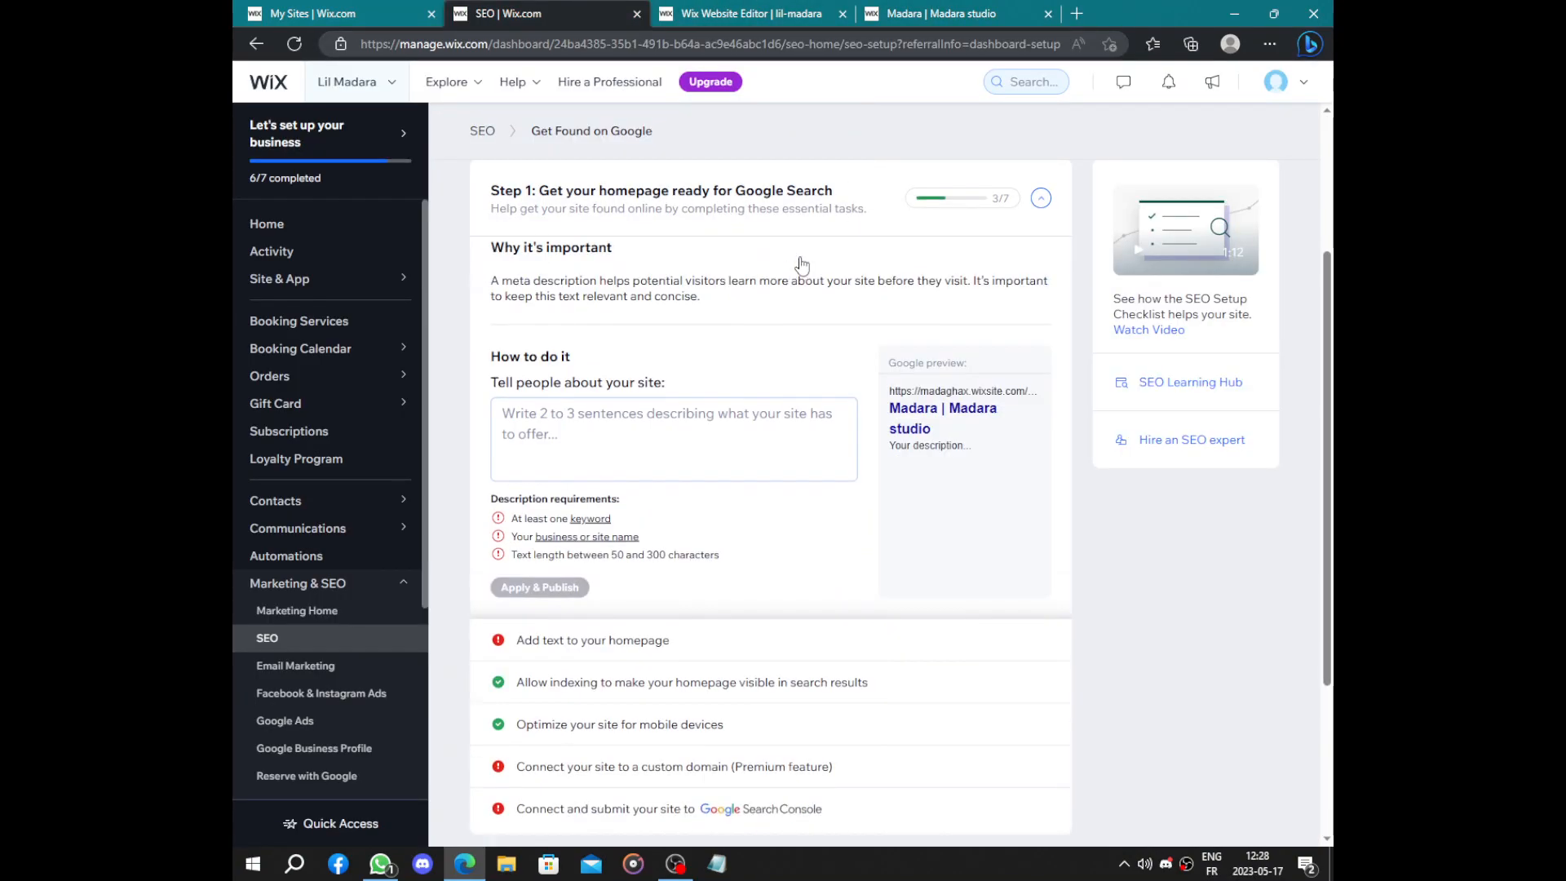
scroll(734, 310, up, 1)
scroll(640, 378, down, 3)
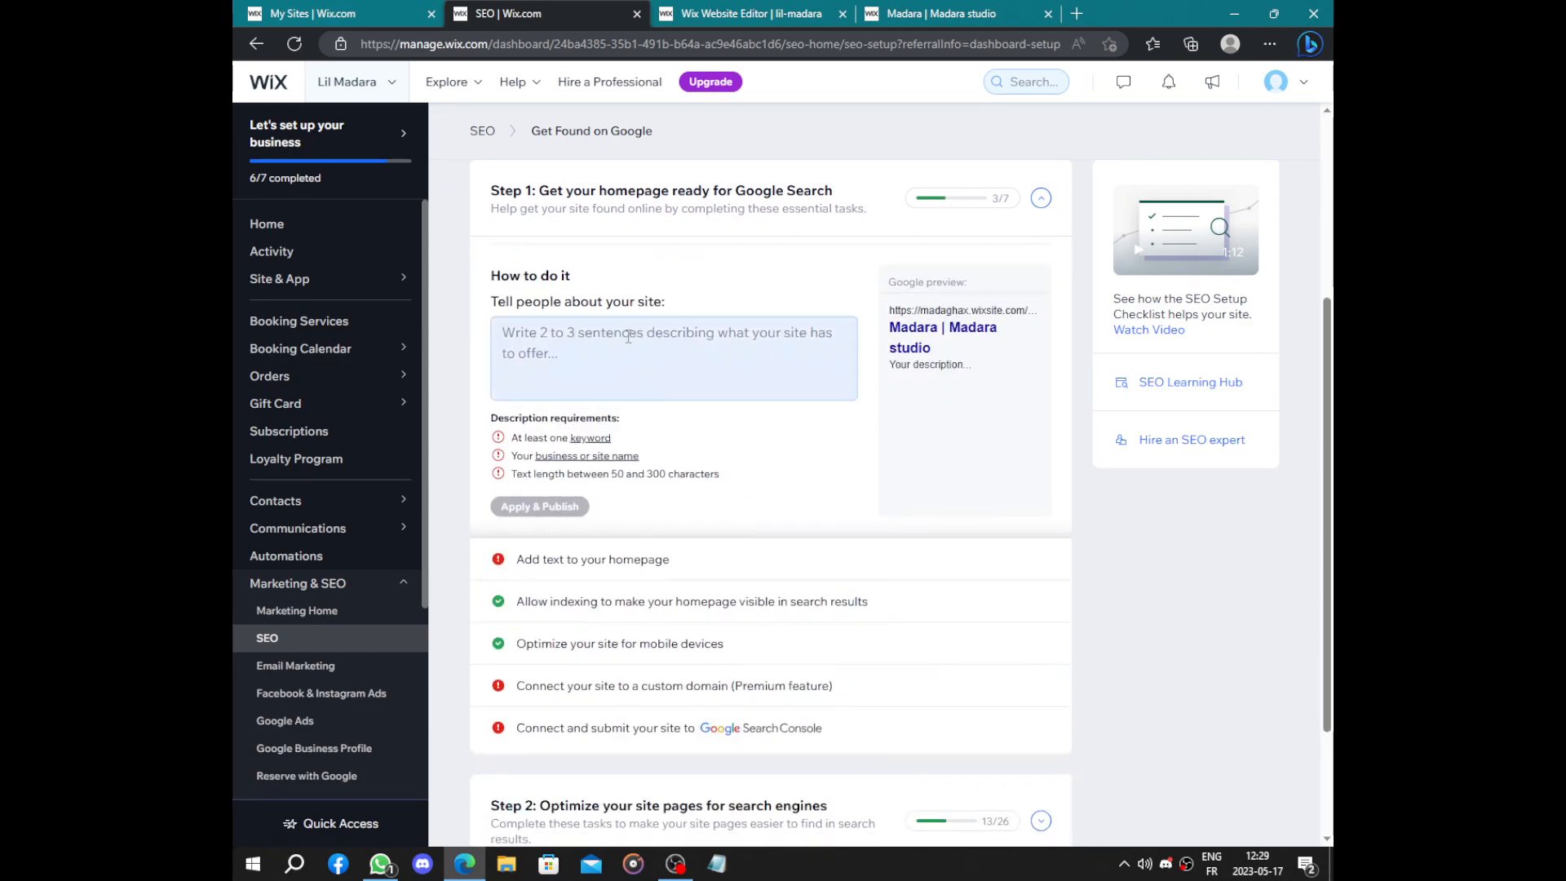
Step: Open the custom domain task in the SEO checklist and start connecting a domain to the site
drag(875, 365, 983, 361)
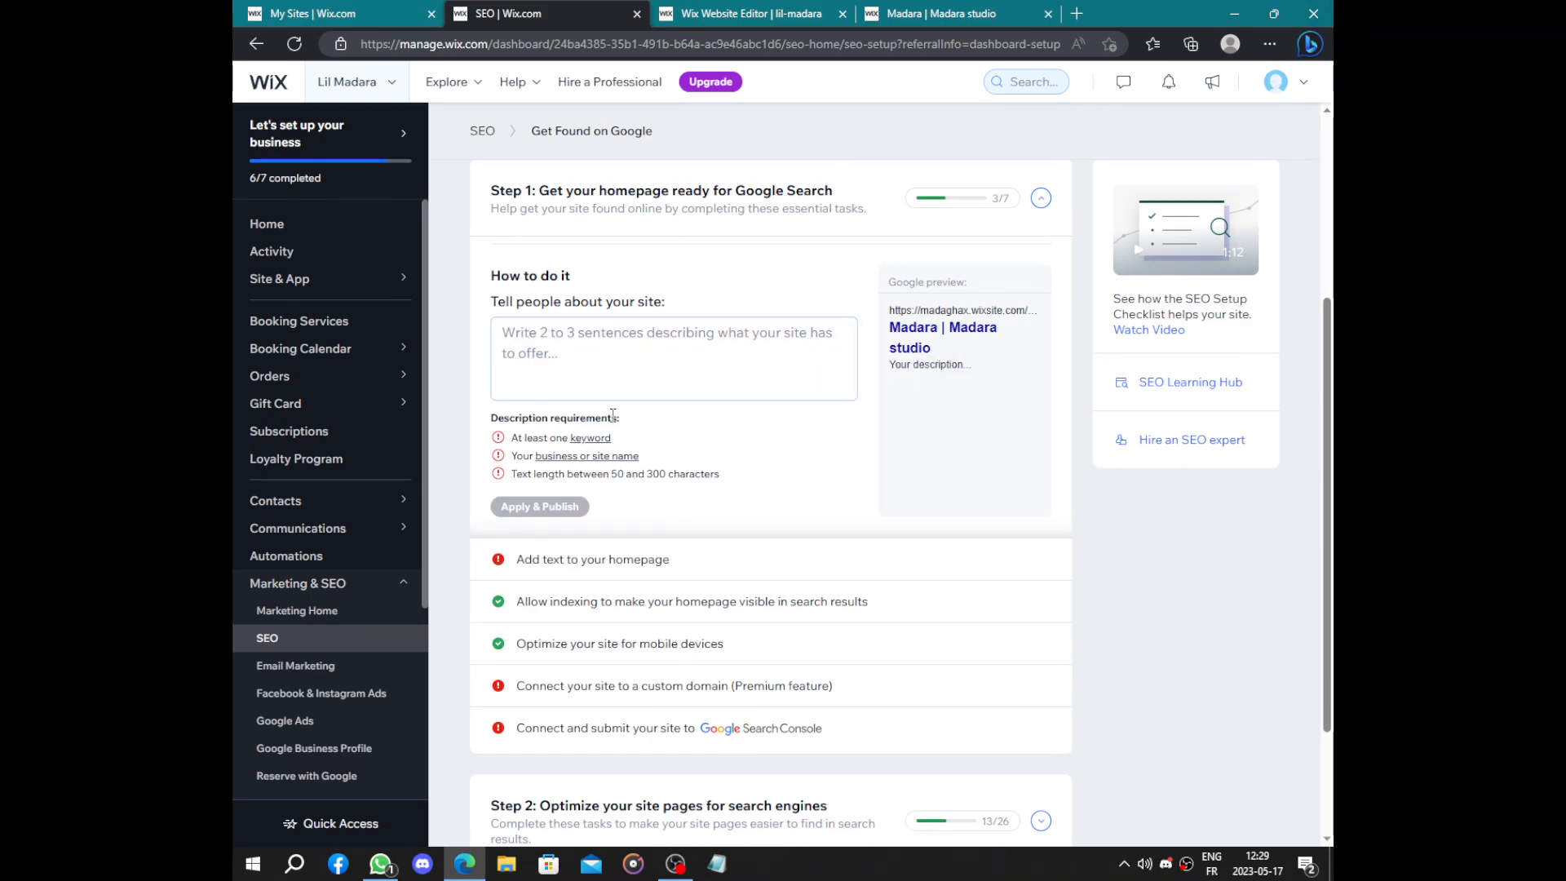
scroll(613, 416, down, 2)
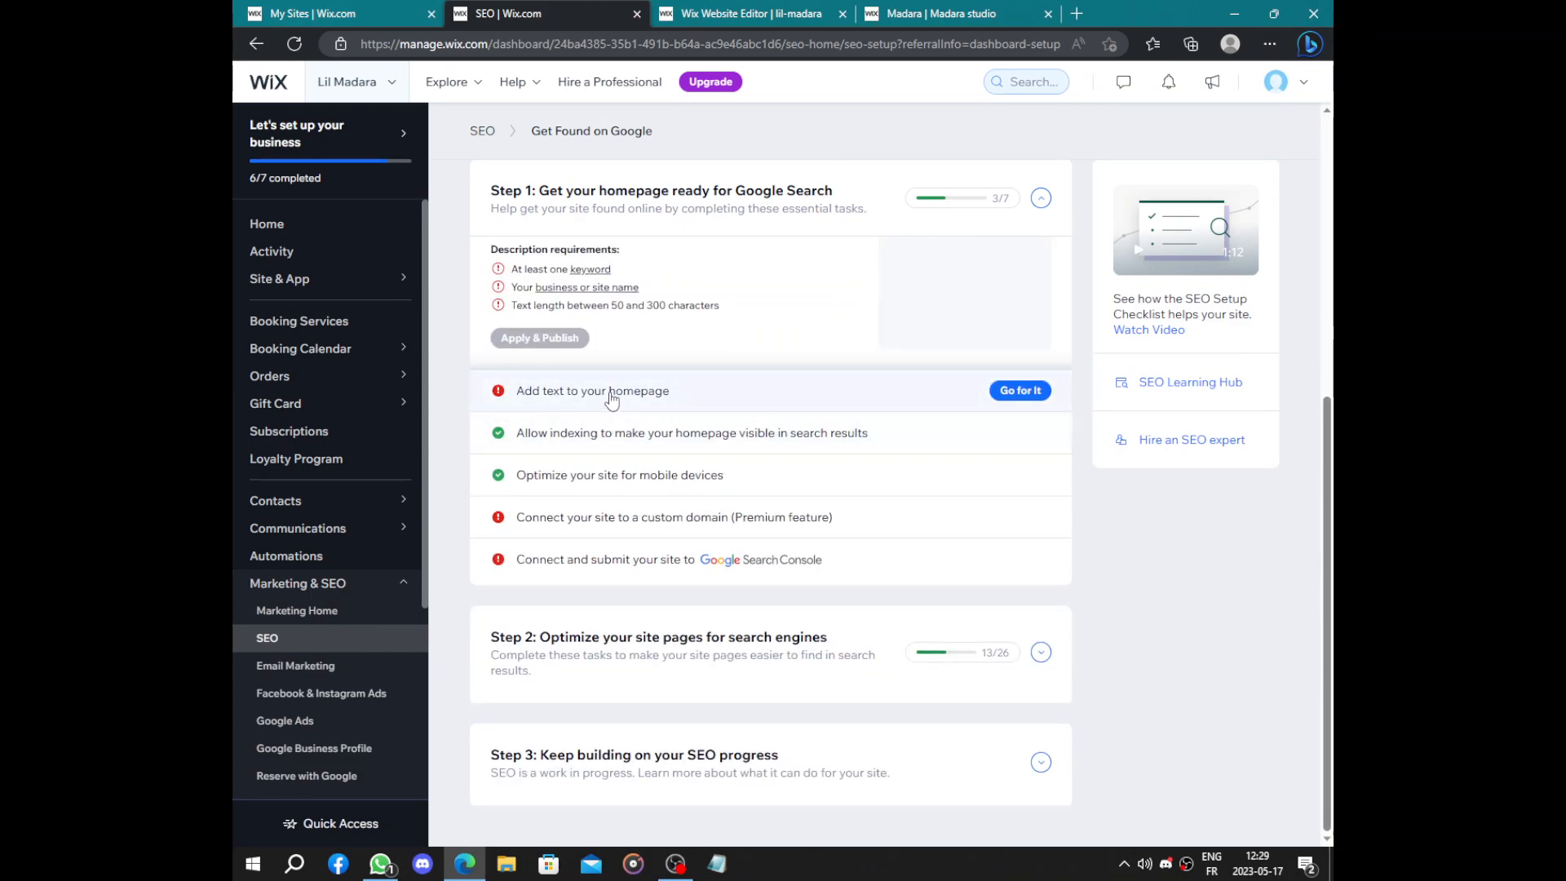
click(653, 522)
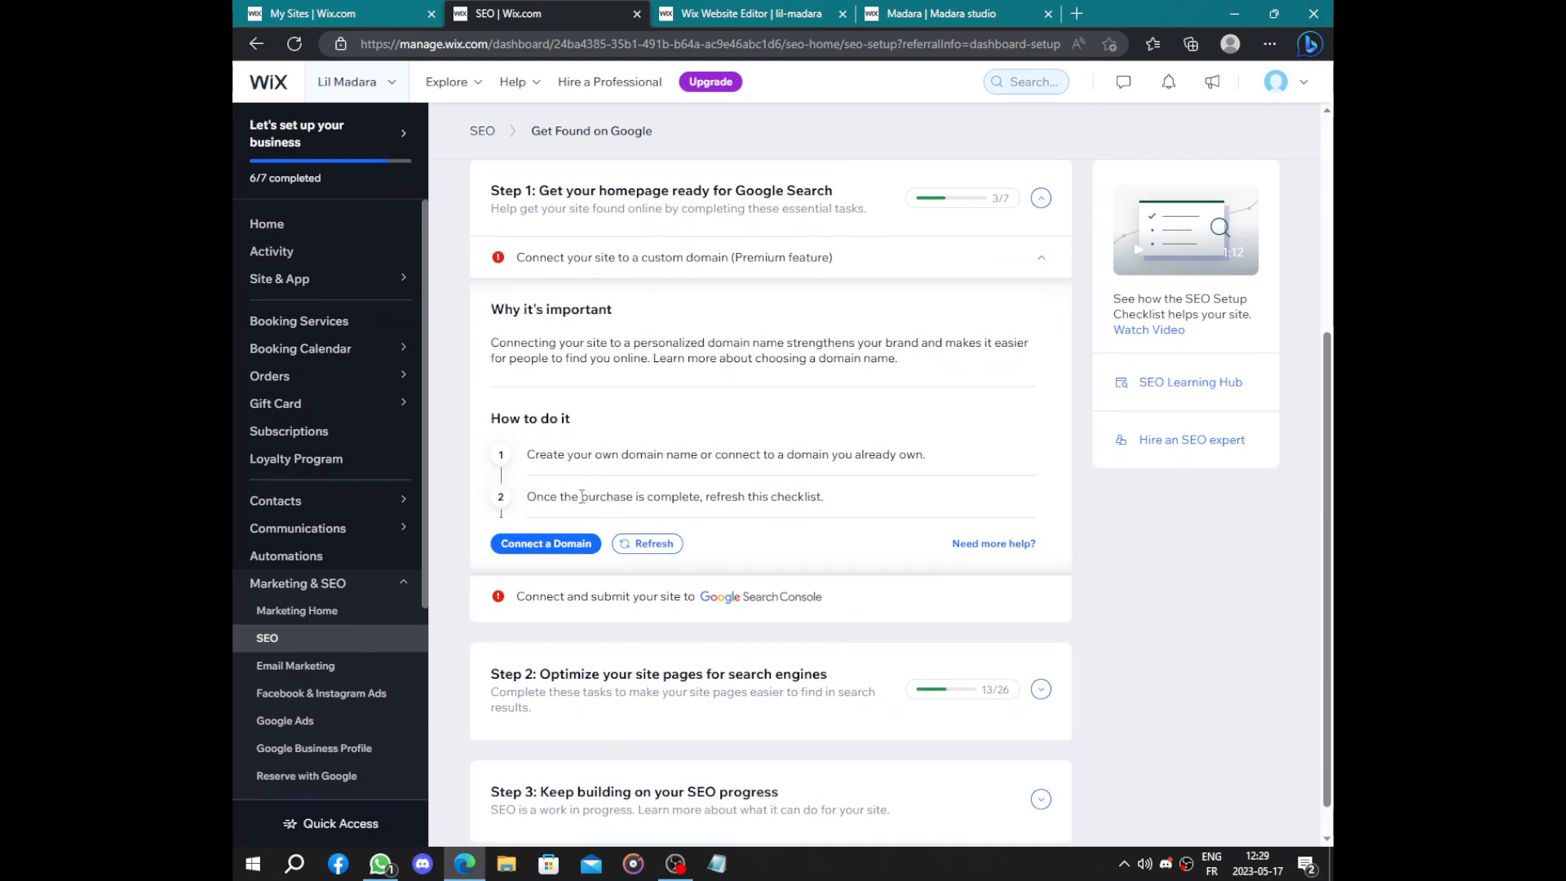
click(546, 544)
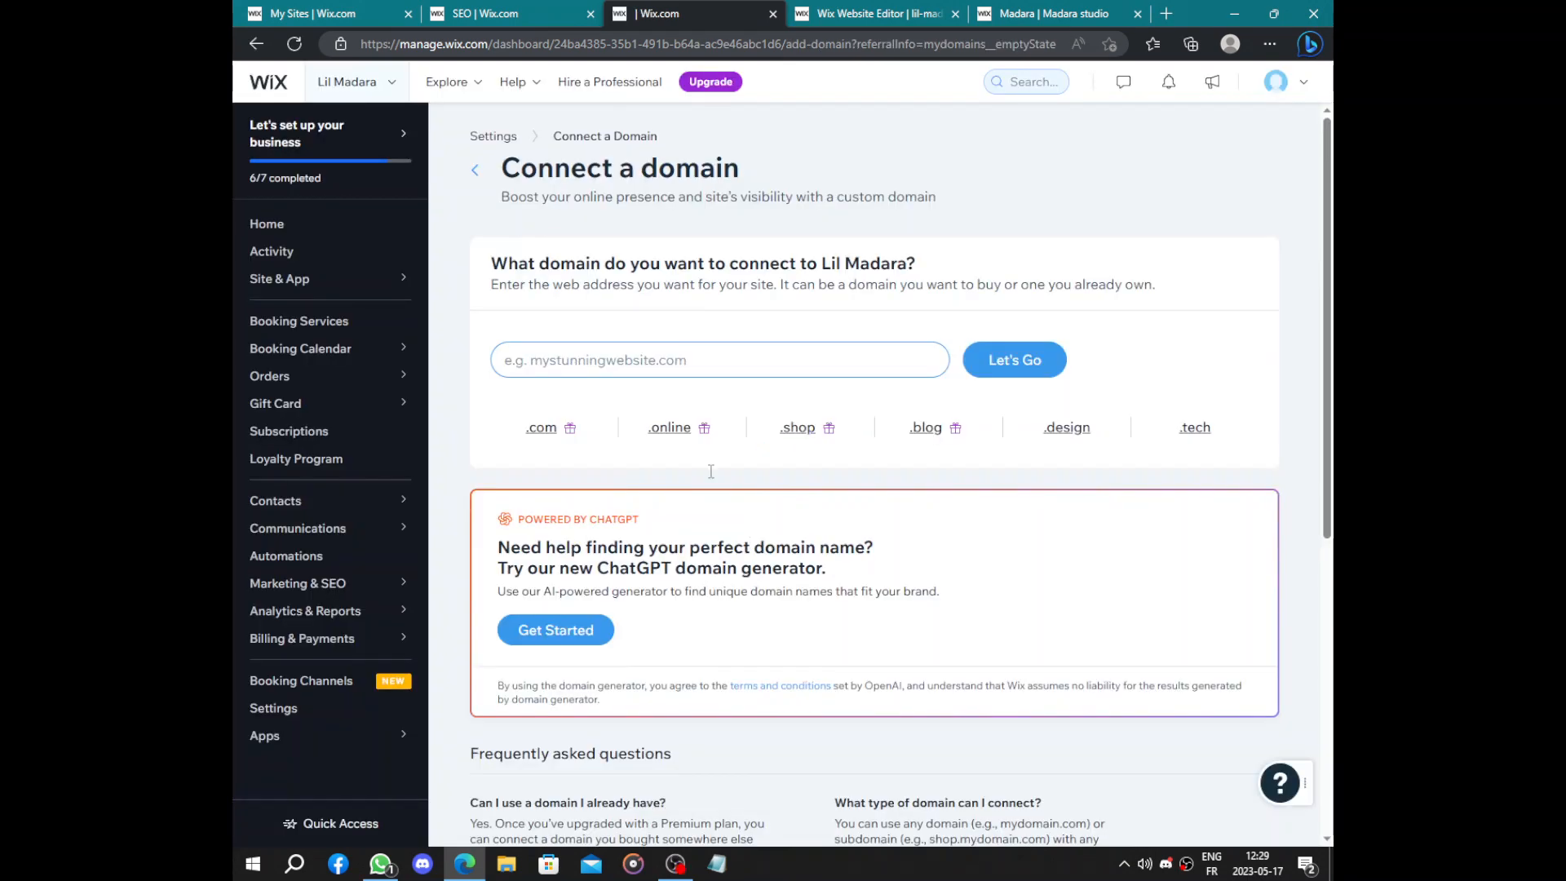
Step: Try to connect the domain "Madara.studio.com", dismiss the ownership notice, and apply the .com extension to the name again
click(660, 352)
text(M)
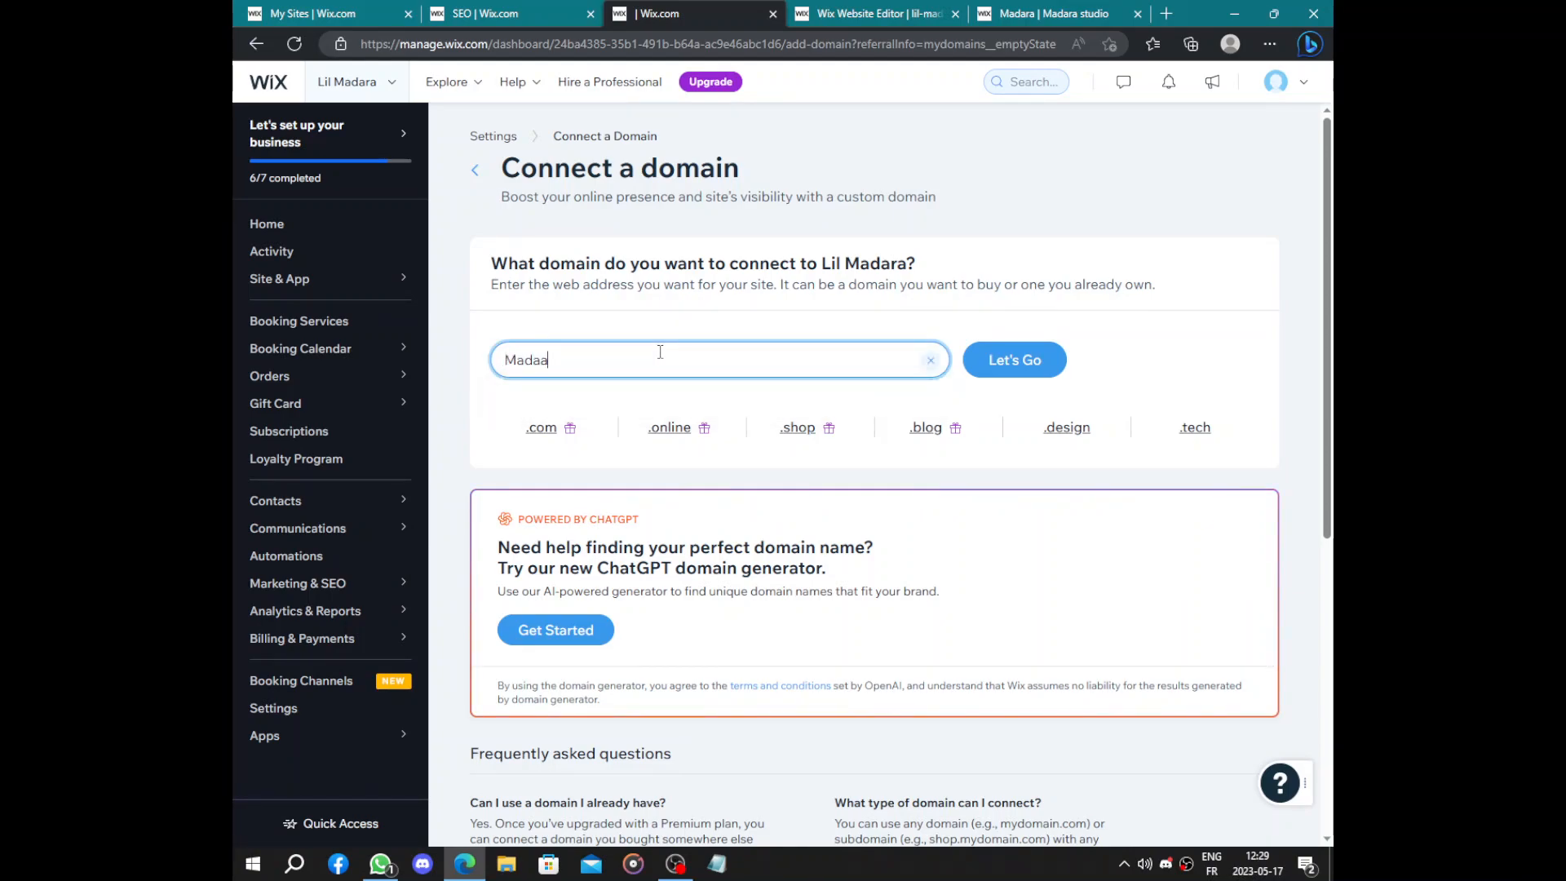
text(adaa)
key(BackSpace)
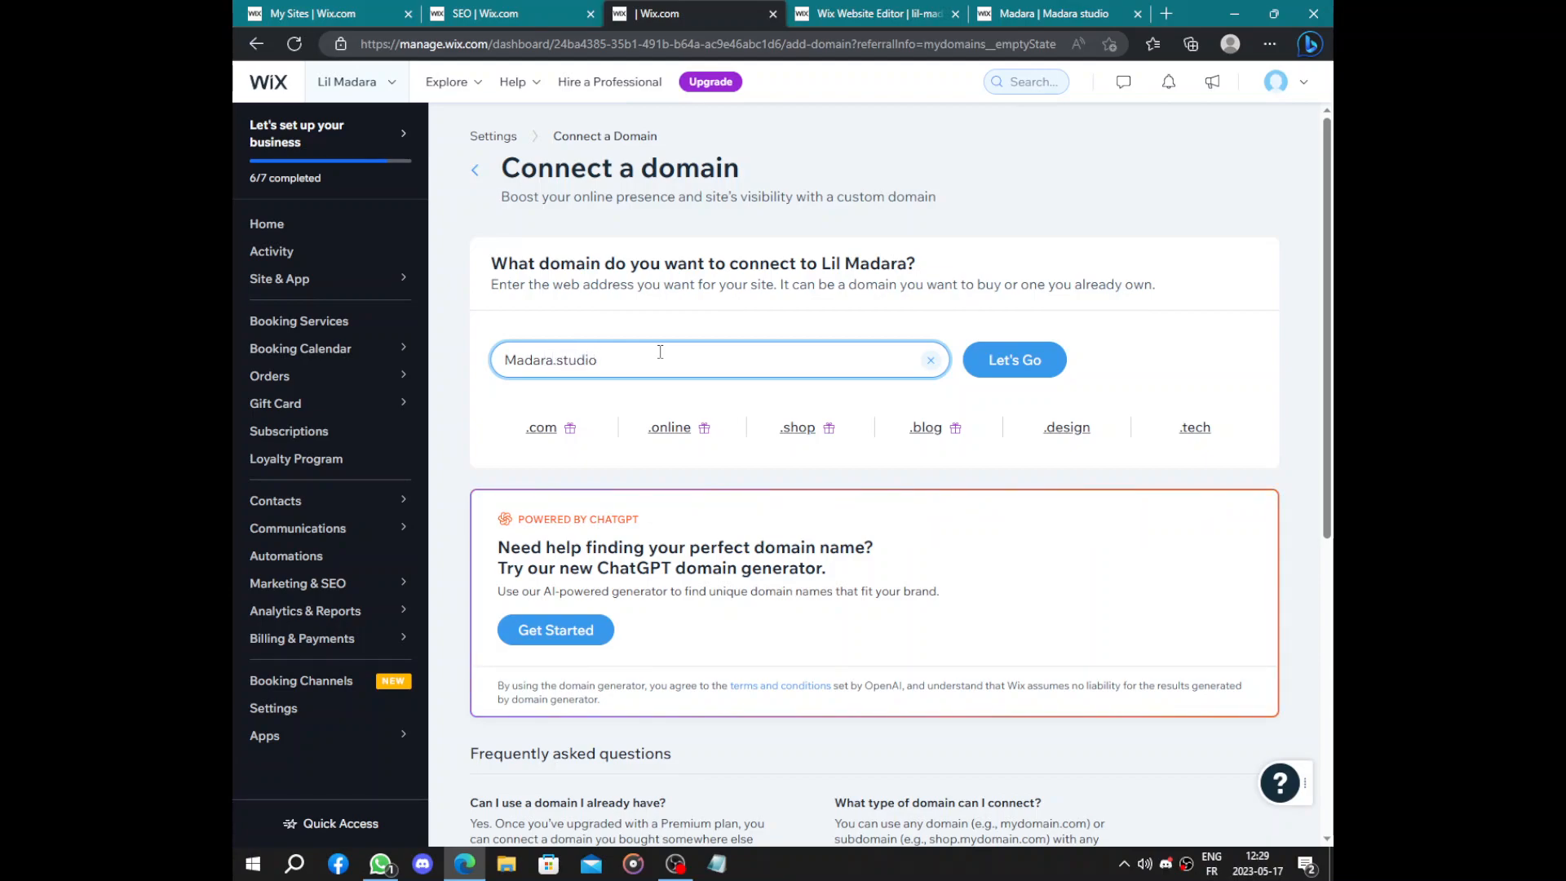
key(Return)
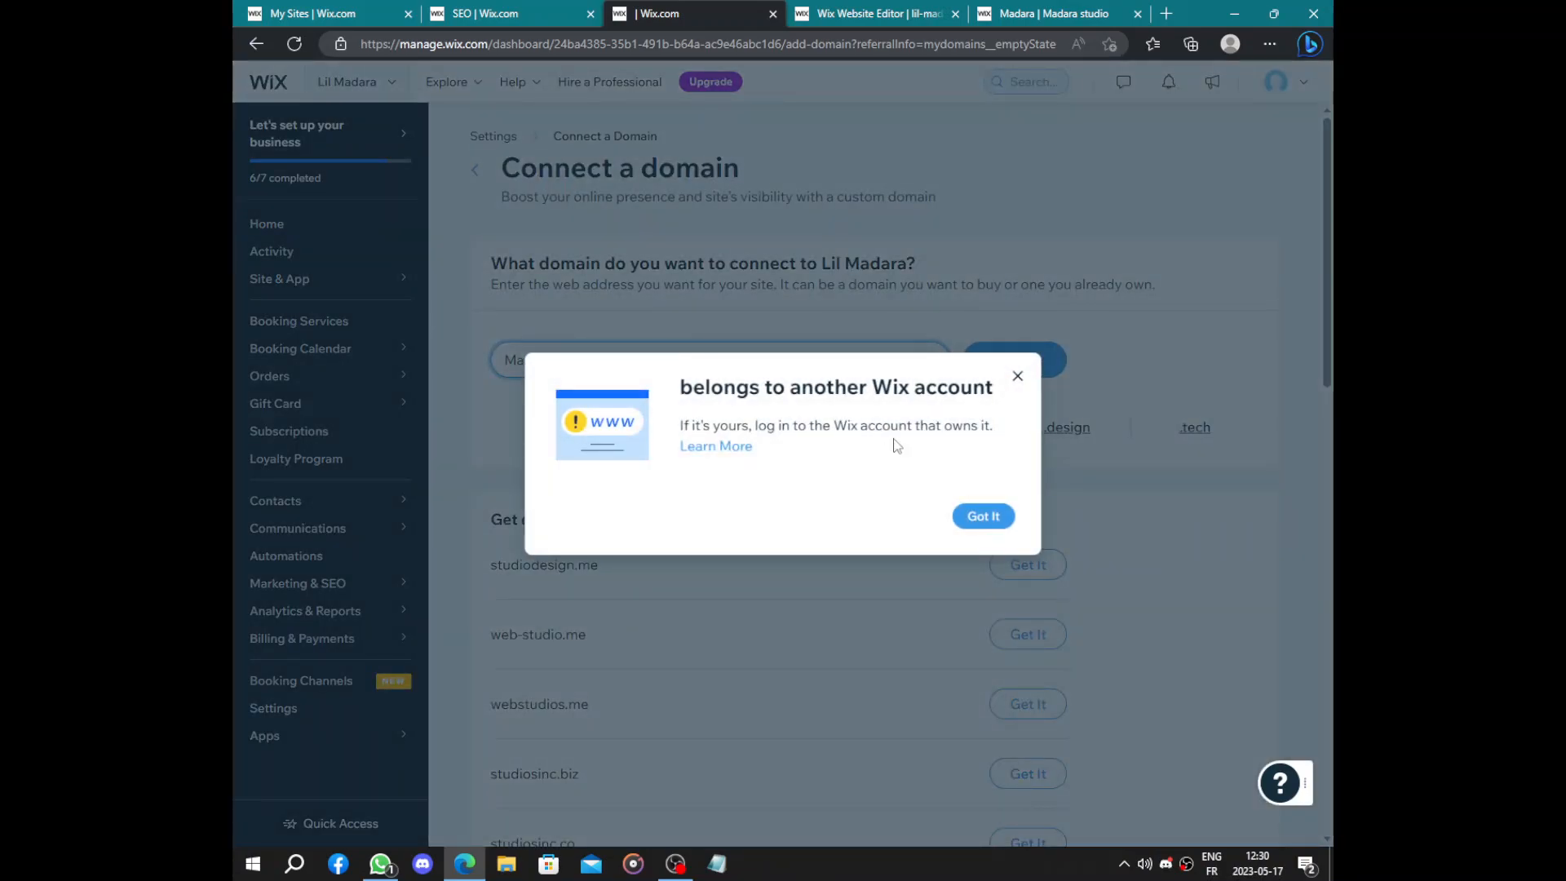
click(983, 522)
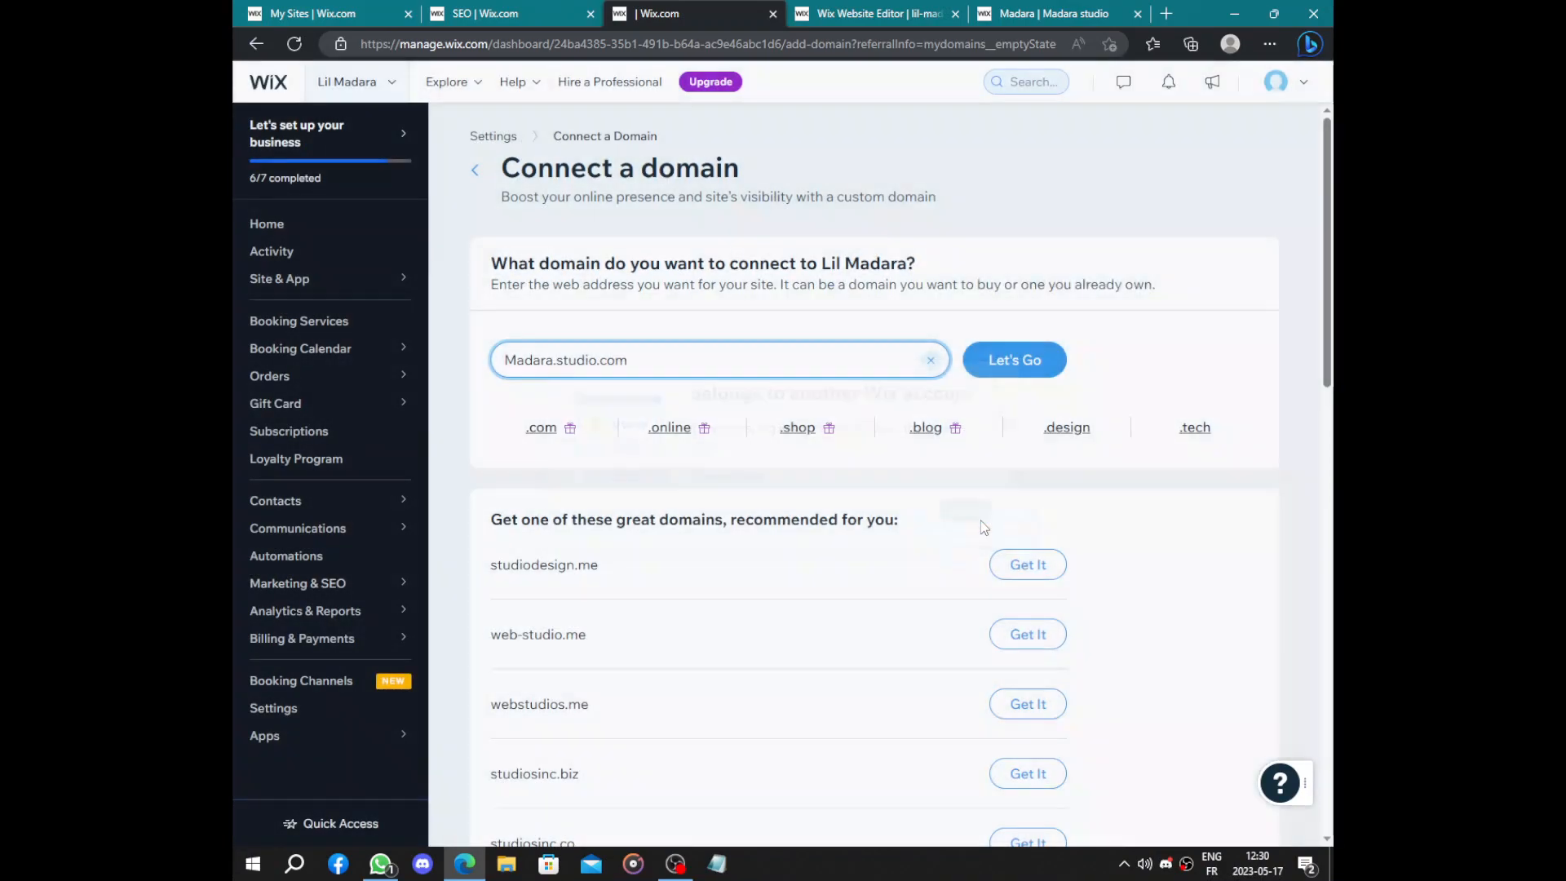
click(545, 433)
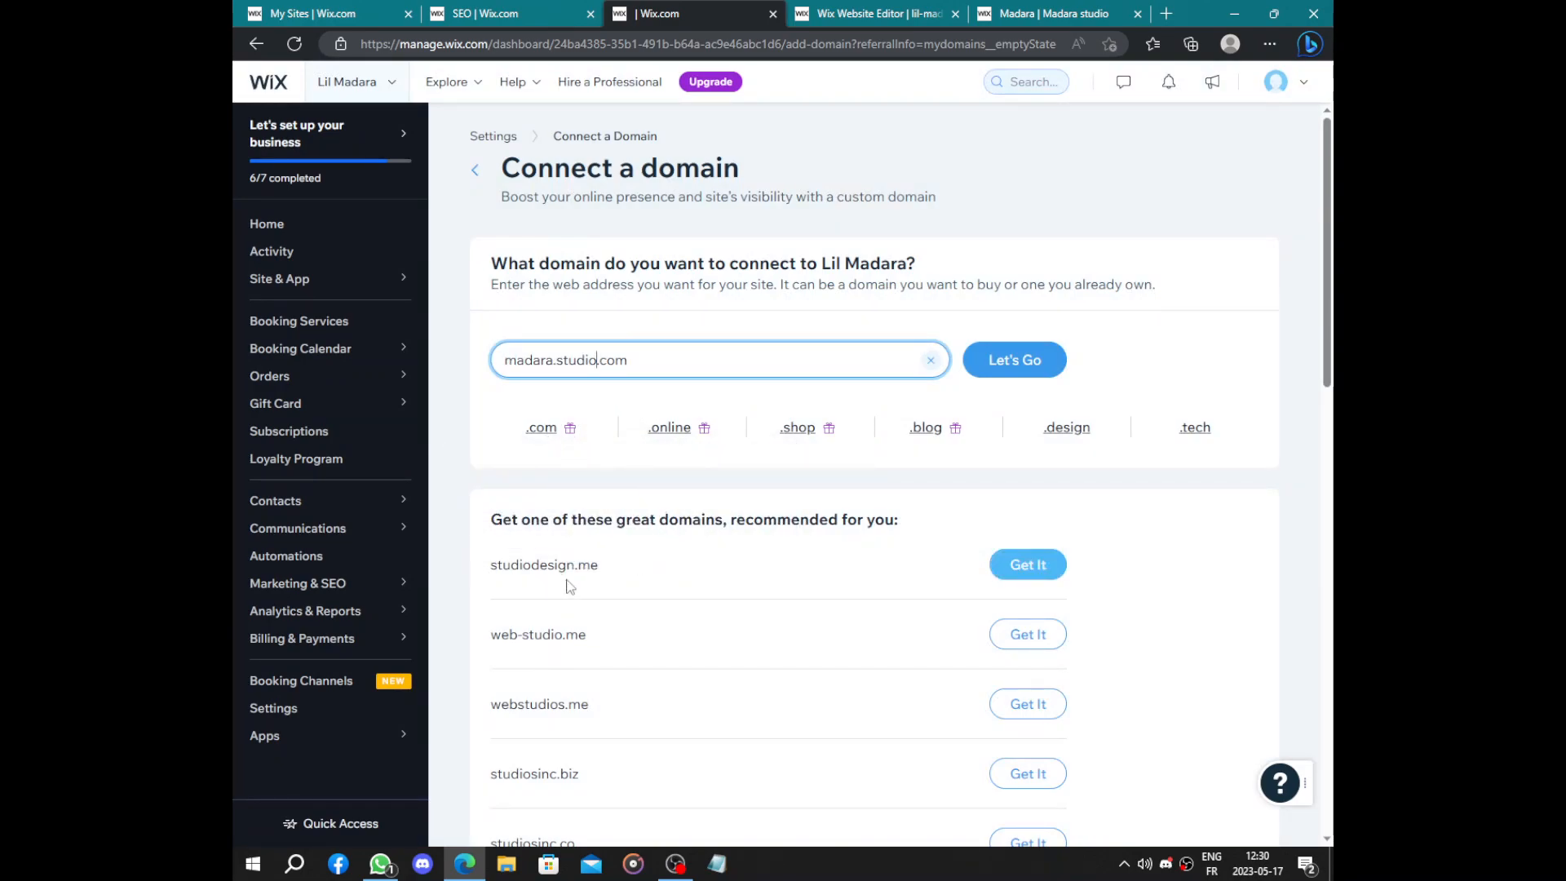
Step: Browse the recommended domains, open the purchase offer for studiodesign.me, and close it without upgrading
scroll(708, 604, down, 4)
scroll(605, 595, up, 2)
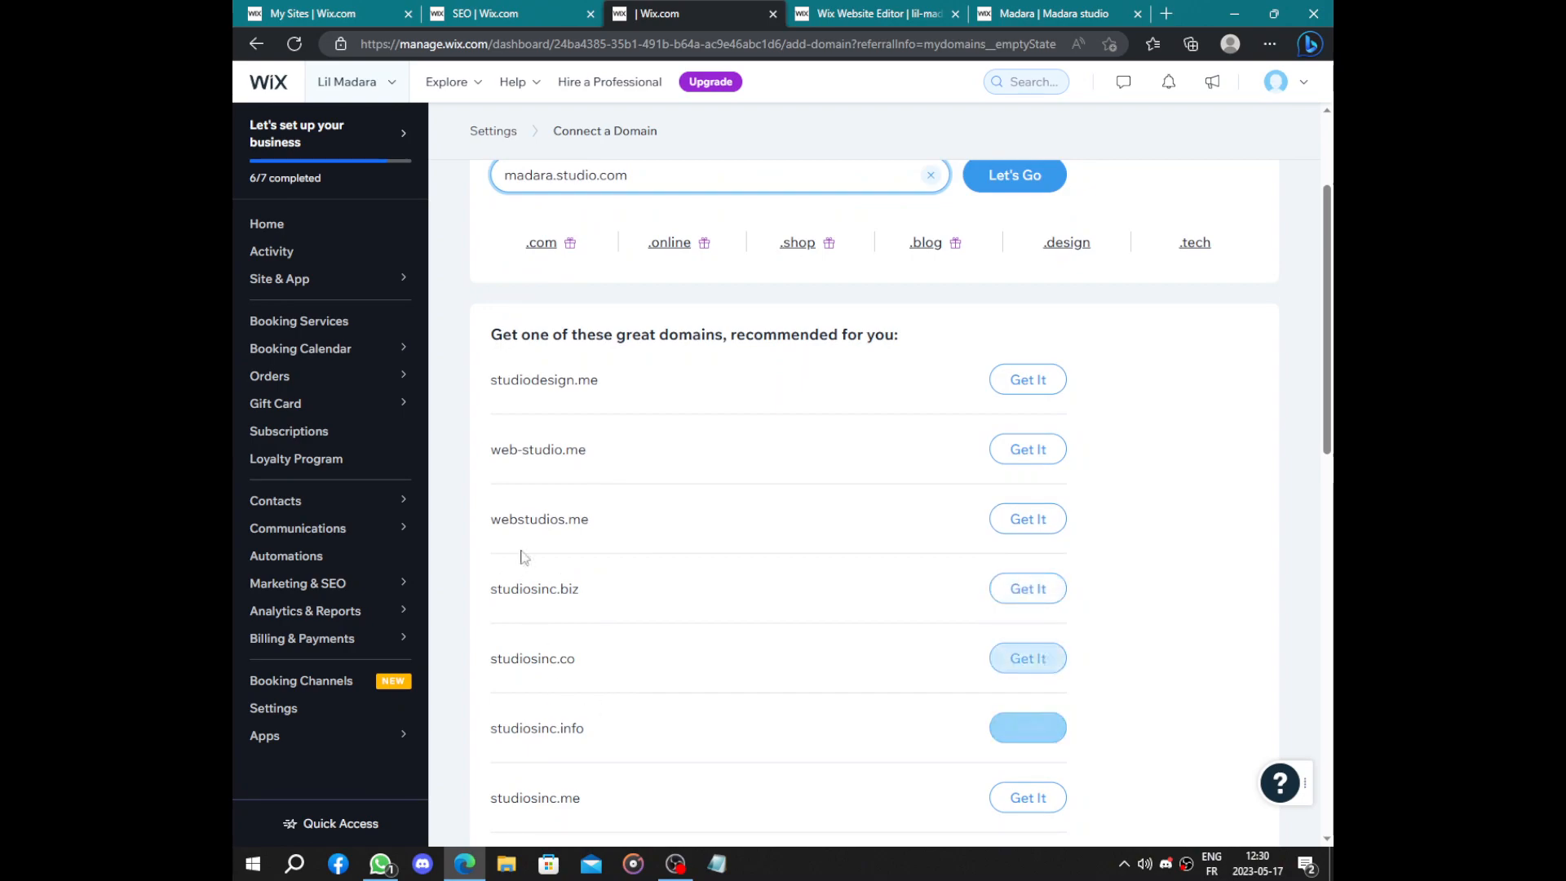
scroll(530, 494, down, 4)
scroll(538, 481, up, 5)
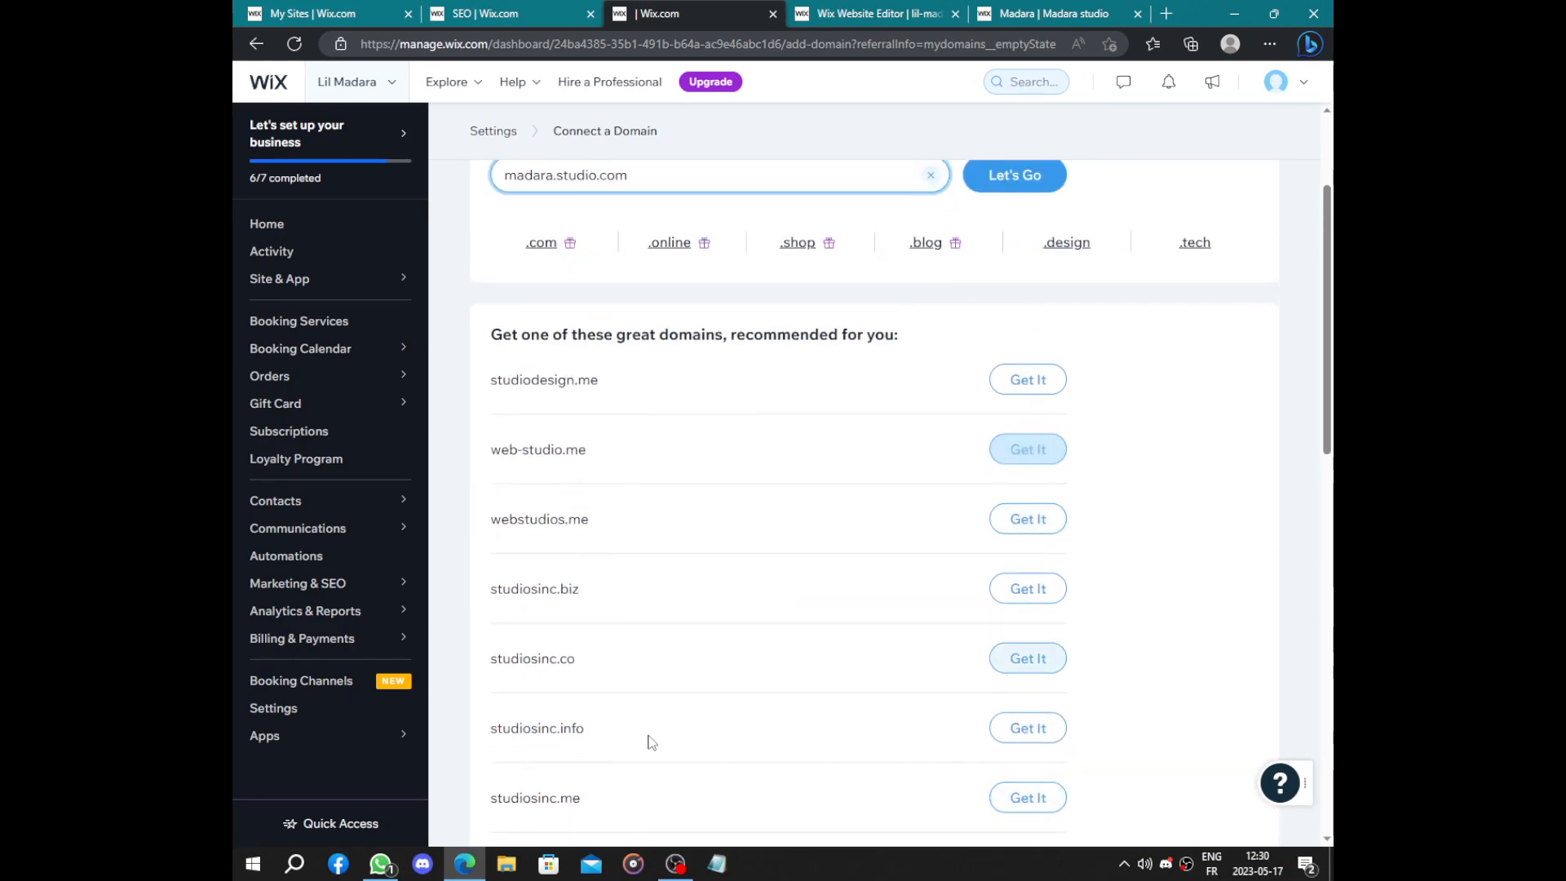
click(1015, 380)
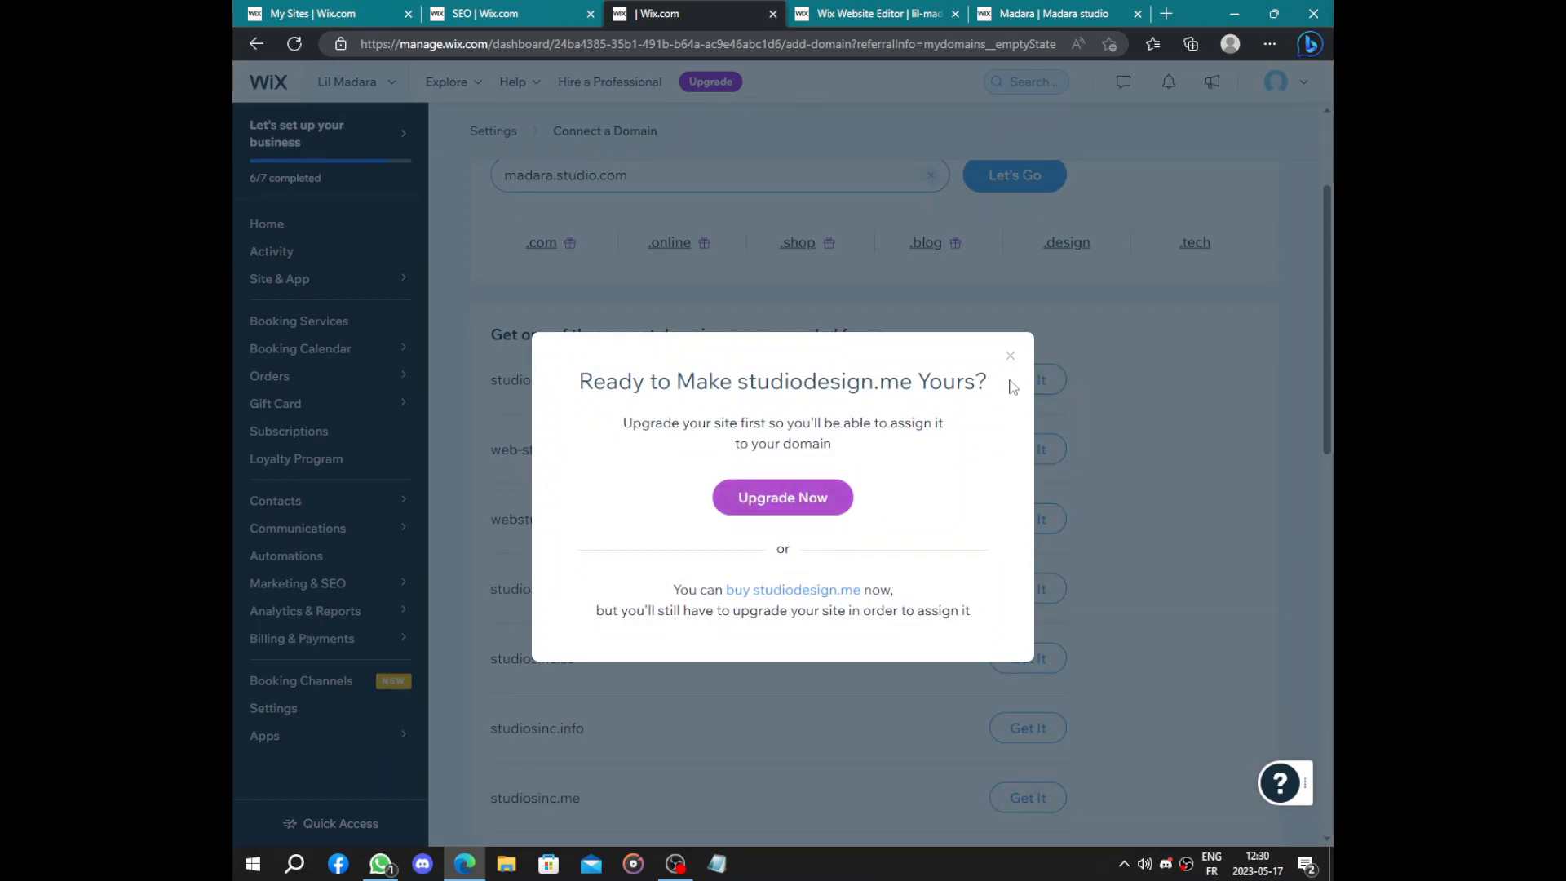
click(1009, 356)
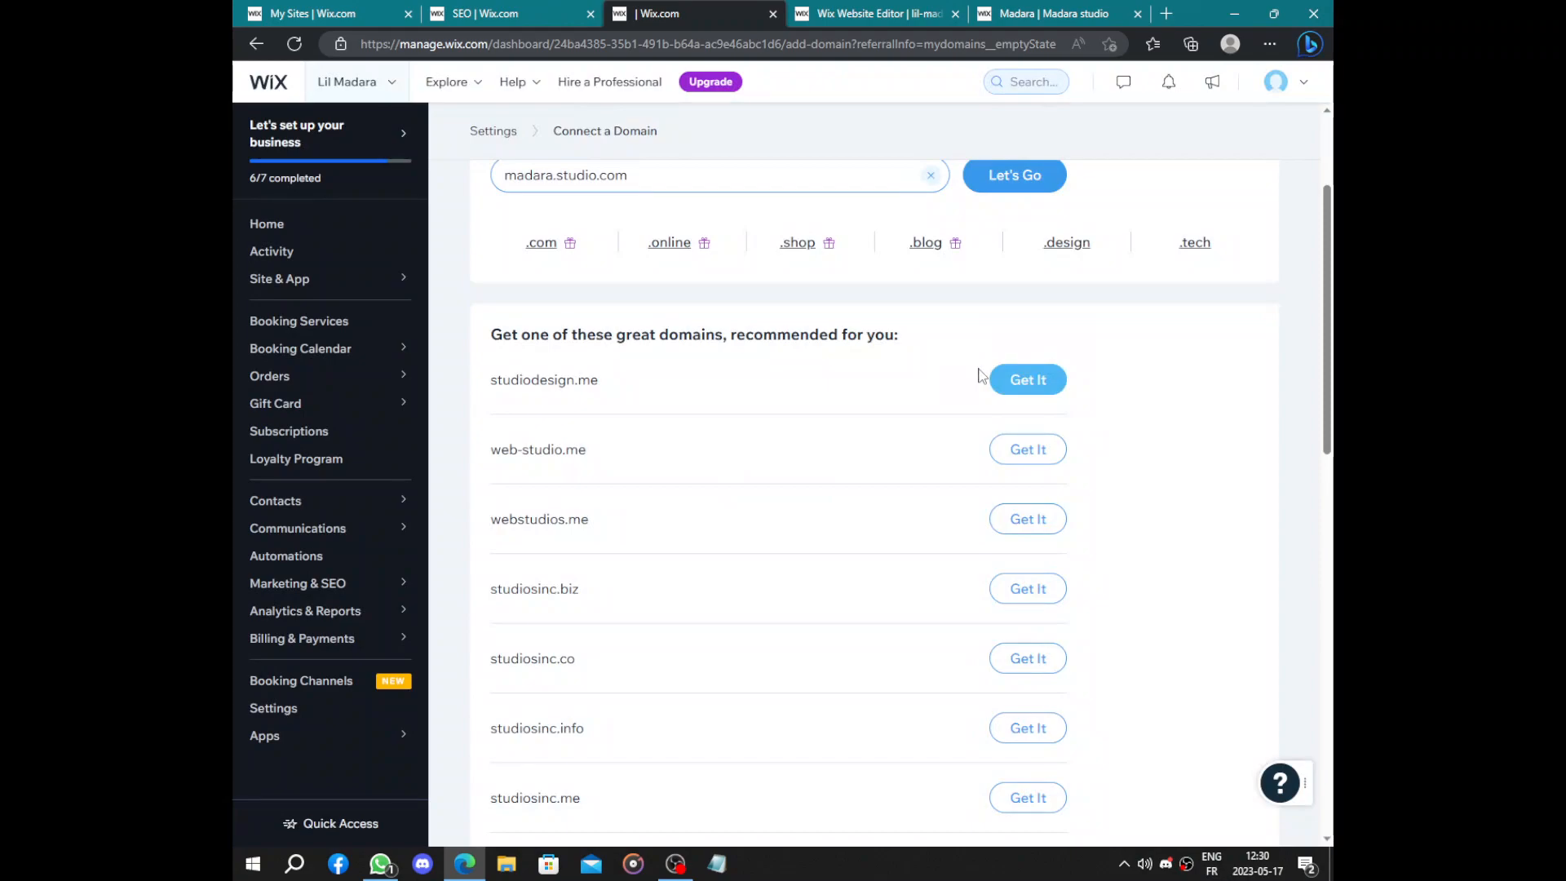